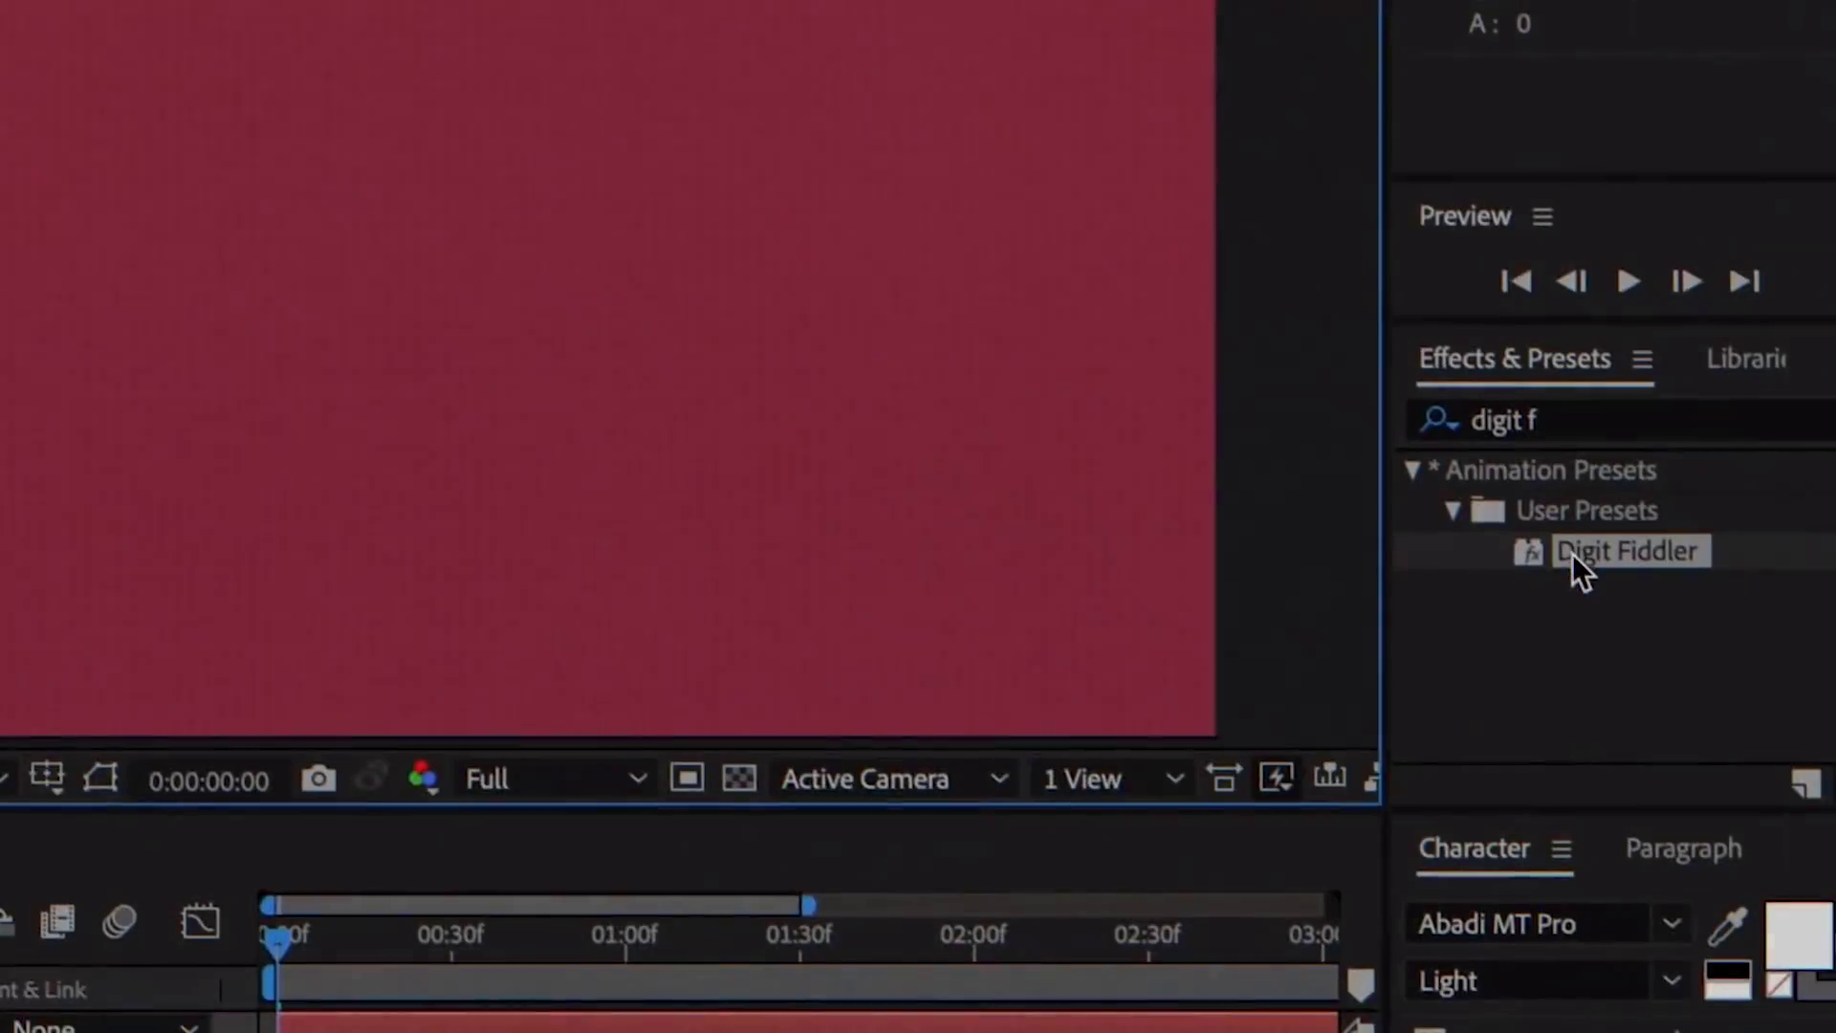
Apply the Digit Fiddler preset to the empty text layer with Number 300, Decimal Places 2 and Integer Padding 5.
{"action": "left_click_drag", "start_coordinate": [1570, 566], "coordinate": [498, 462]}
{"action": "left_click", "coordinate": [347, 197]}
{"action": "type", "text": "300"}
{"action": "key", "text": "Tab"}
{"action": "type", "text": "2"}
{"action": "key", "text": "Tab"}
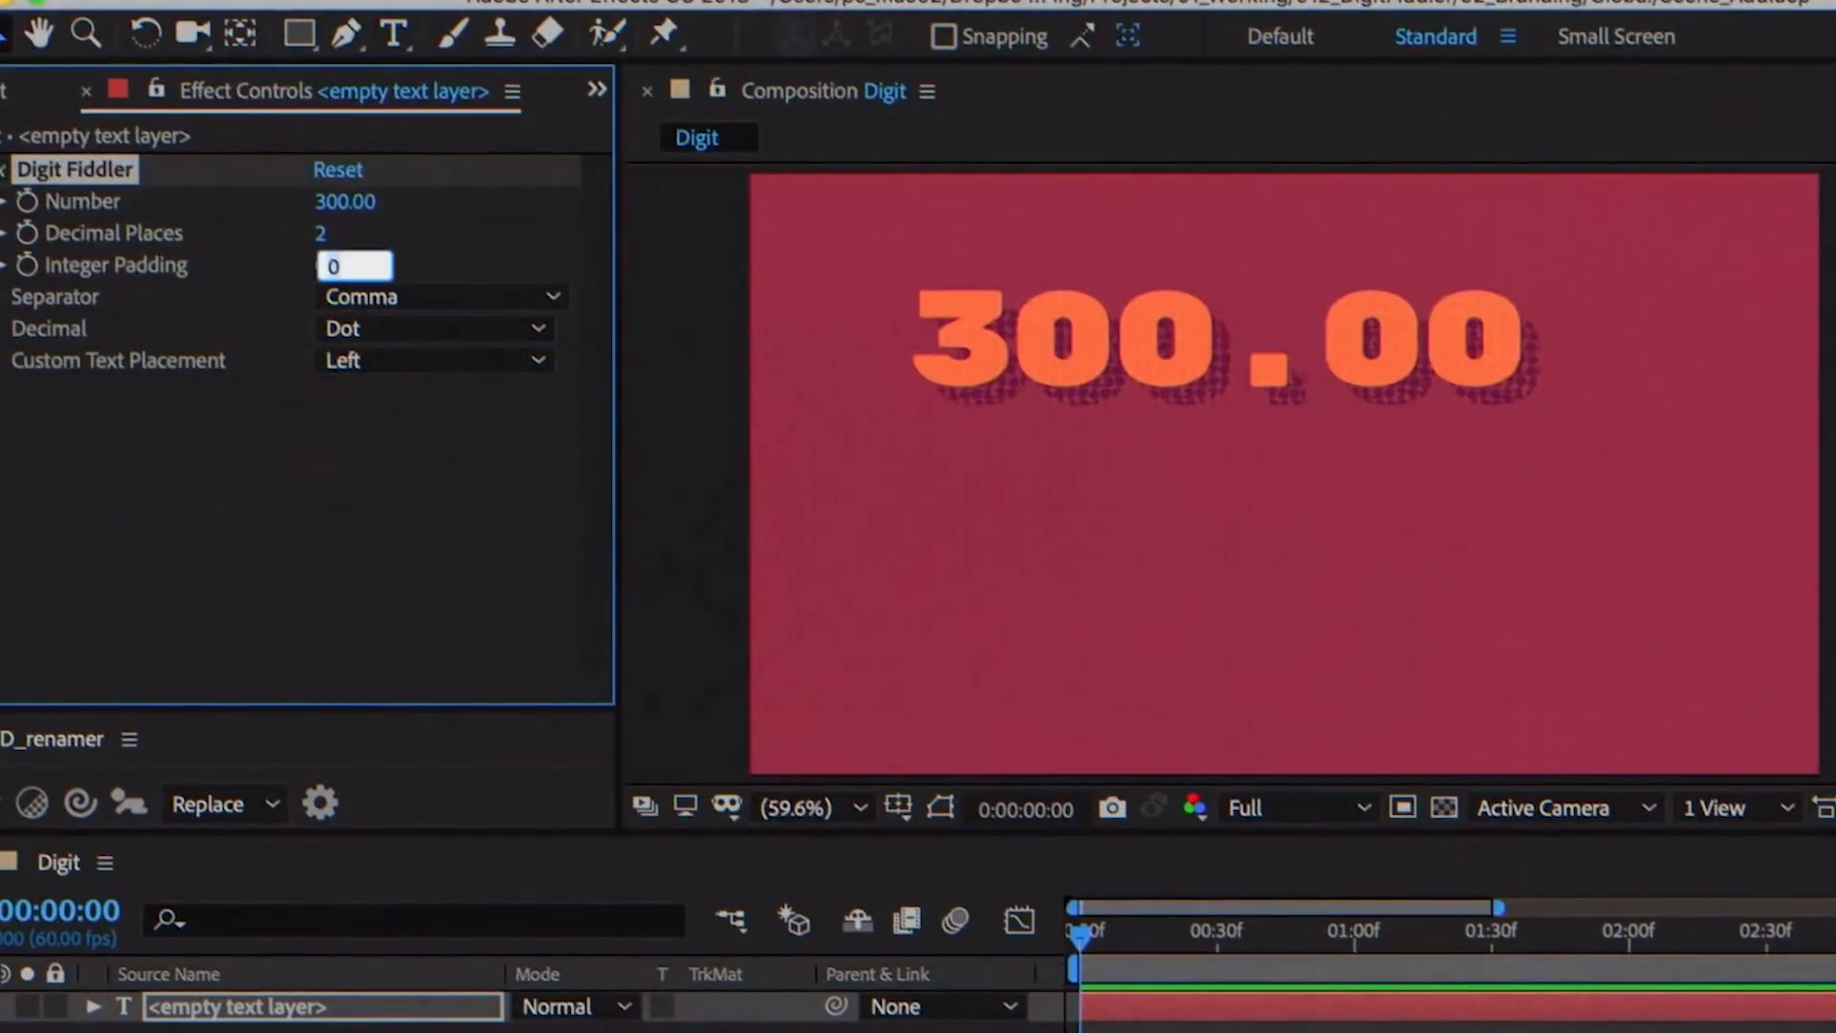
{"action": "type", "text": "5"}
{"action": "key", "text": "Return"}
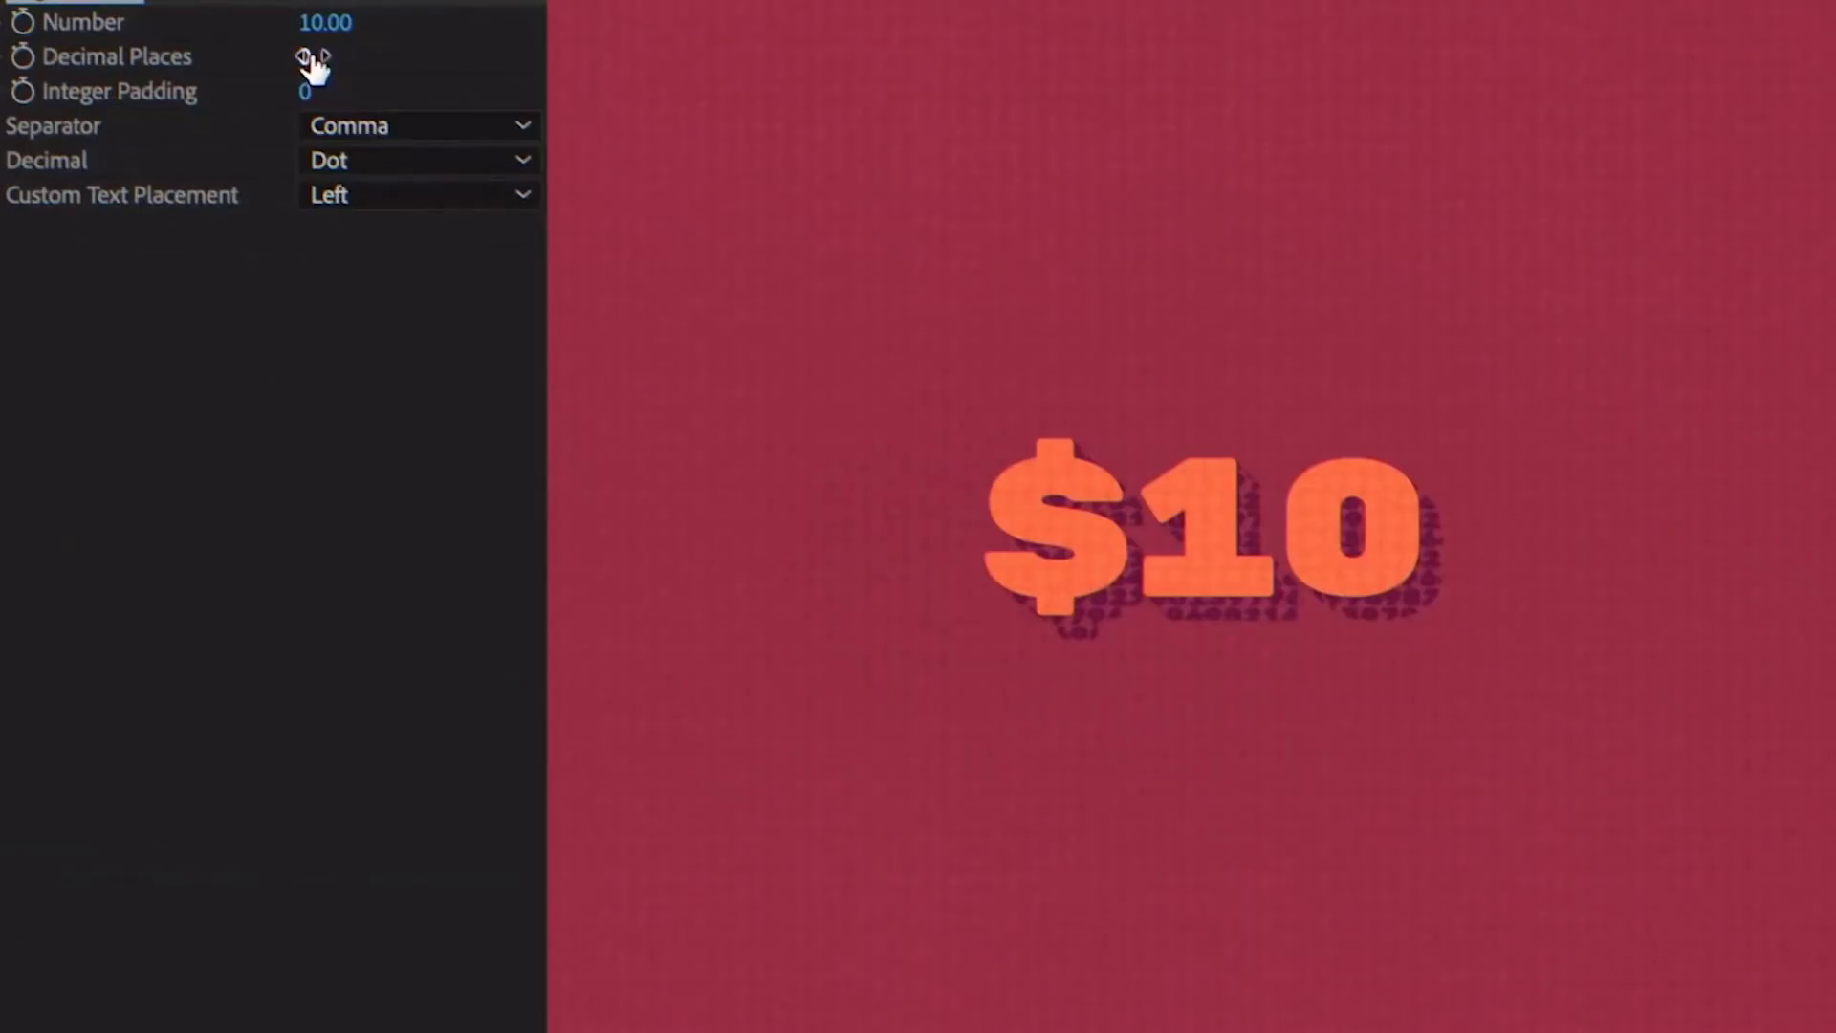
Set the dollar counter's Decimal Places to 2 and Integer Padding to 4.
{"action": "left_click", "coordinate": [308, 57]}
{"action": "type", "text": "2"}
{"action": "key", "text": "Return"}
{"action": "left_click", "coordinate": [315, 91]}
{"action": "type", "text": "4"}
{"action": "key", "text": "Return"}
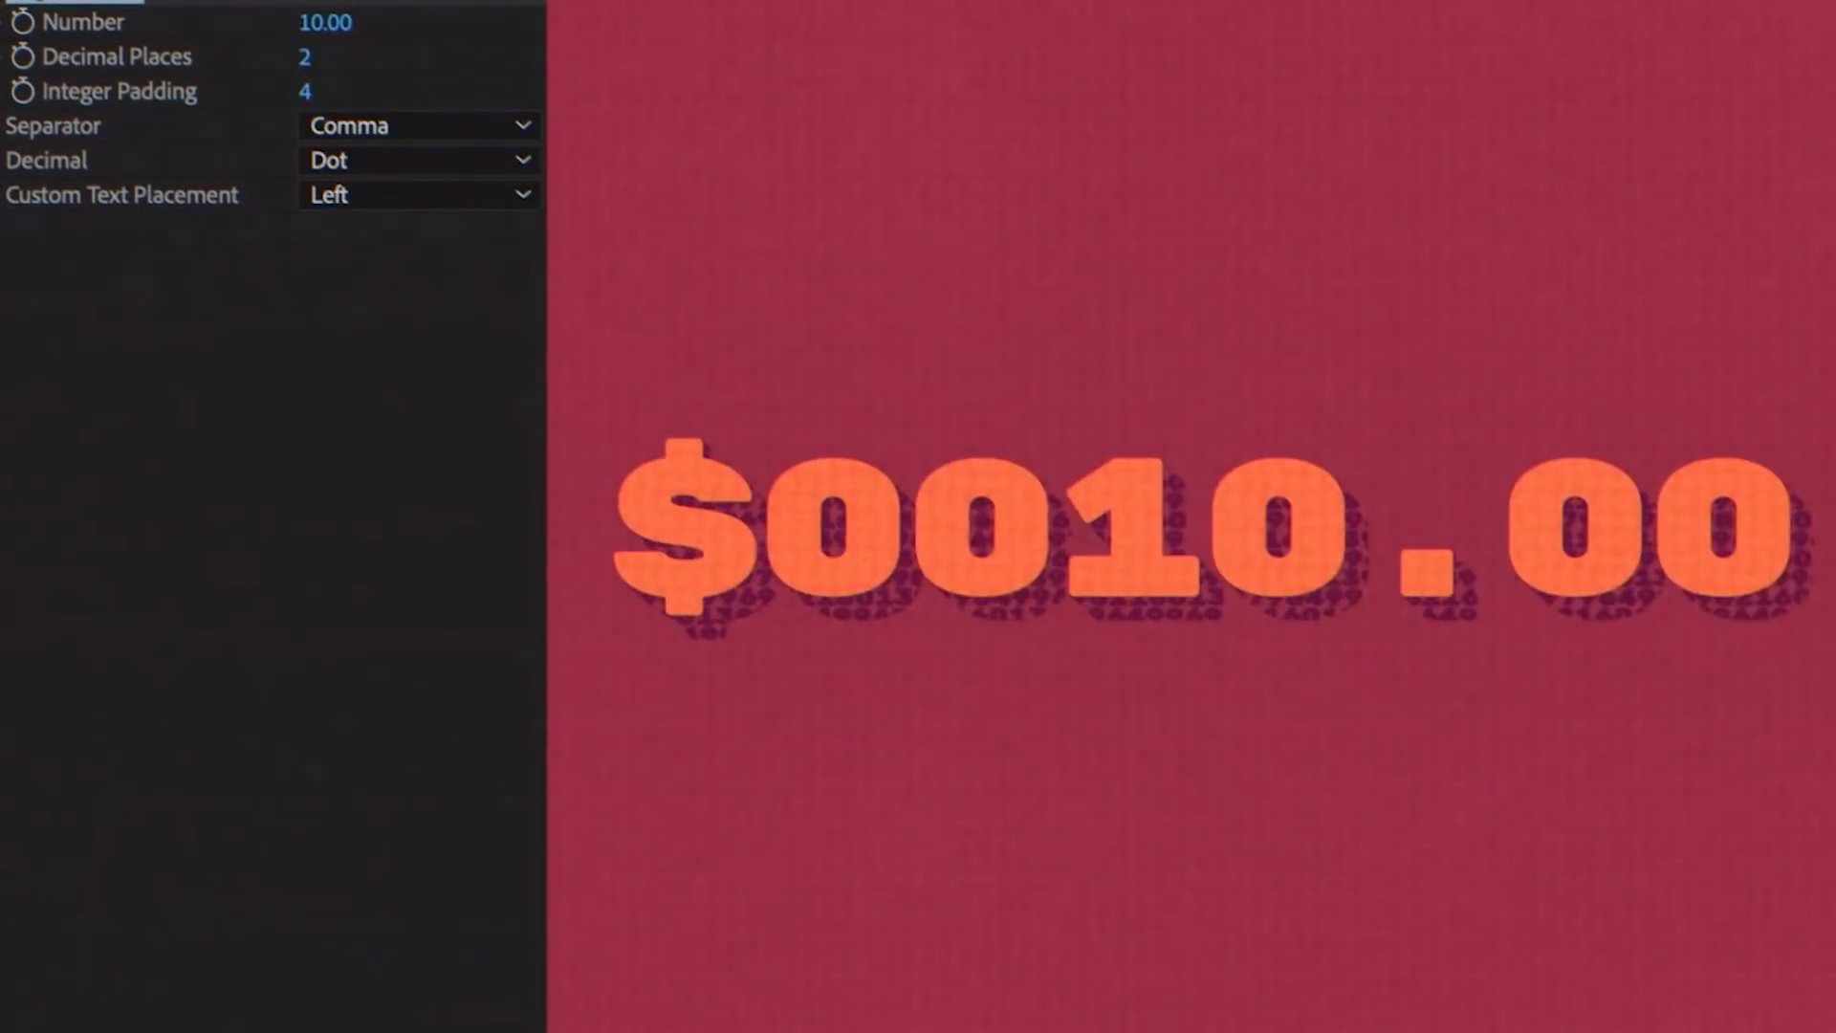
{"action": "left_click", "coordinate": [354, 197]}
{"action": "left_click", "coordinate": [359, 218]}
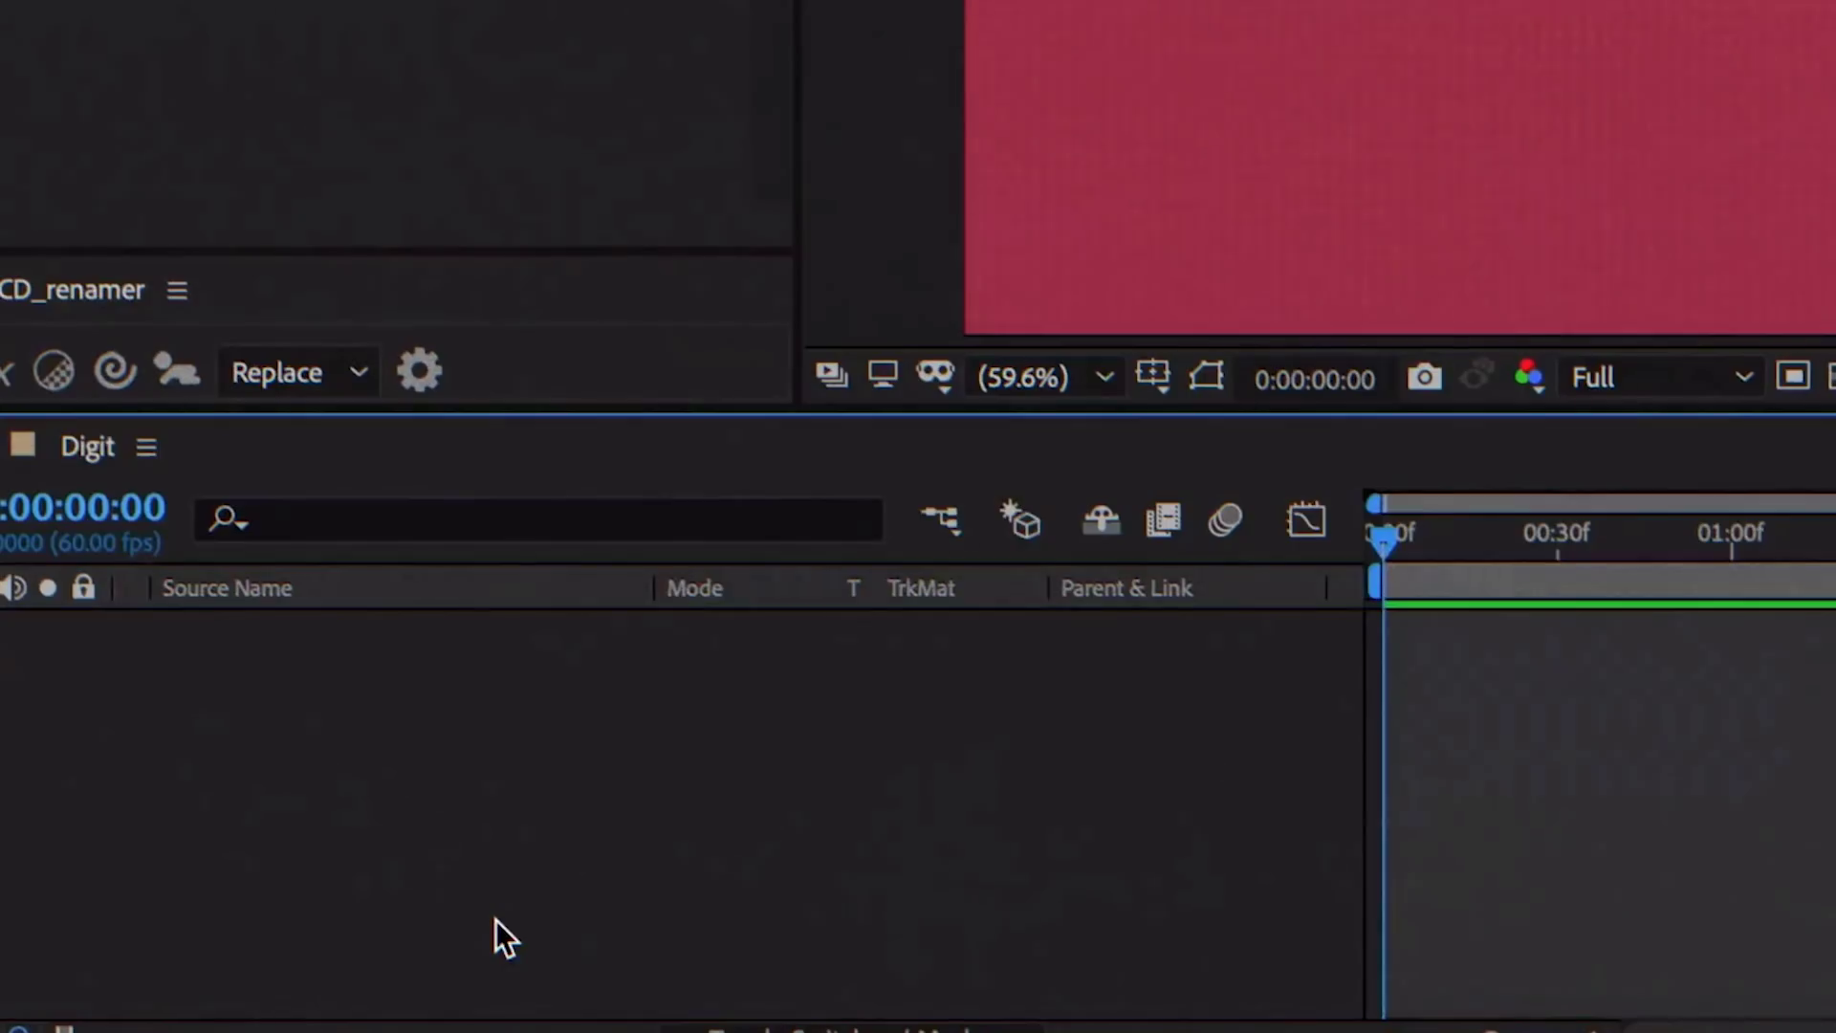
Create a new empty text layer in the Digit composition and apply the Digit Fiddler preset to it.
{"action": "right_click", "coordinate": [495, 934]}
{"action": "left_click", "coordinate": [1136, 619]}
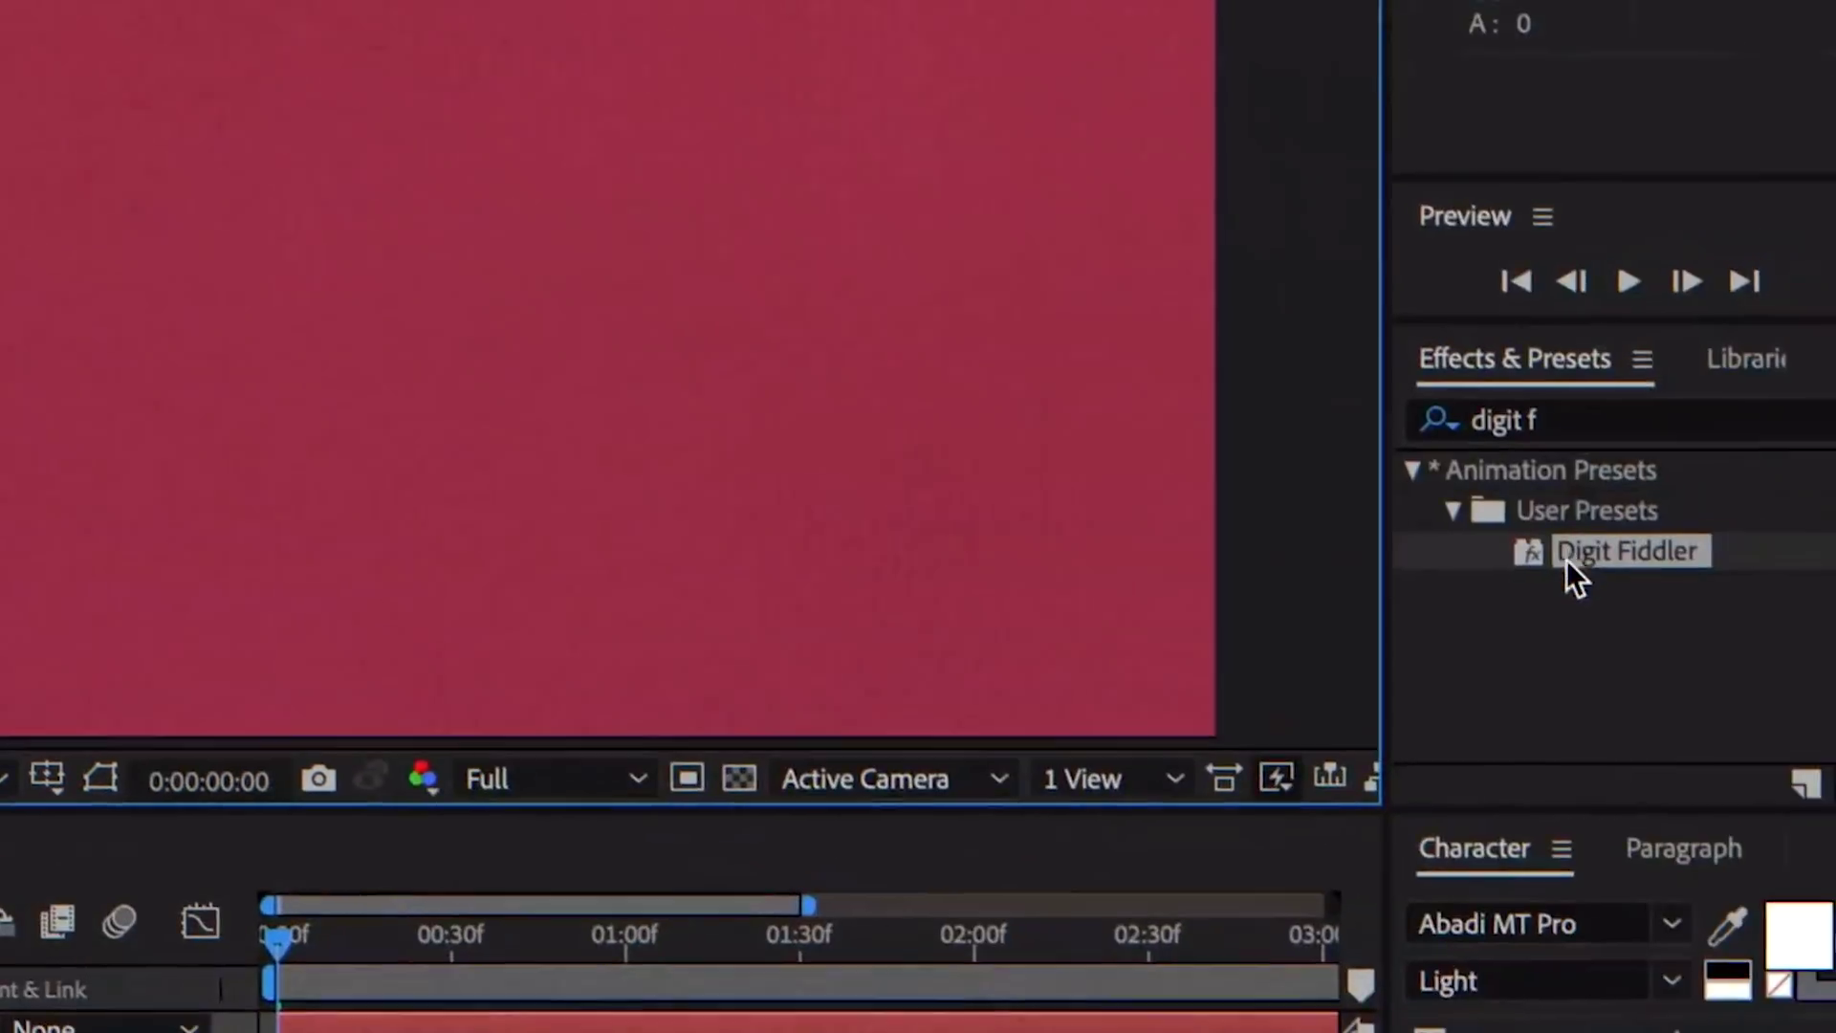
{"action": "left_click", "coordinate": [106, 142]}
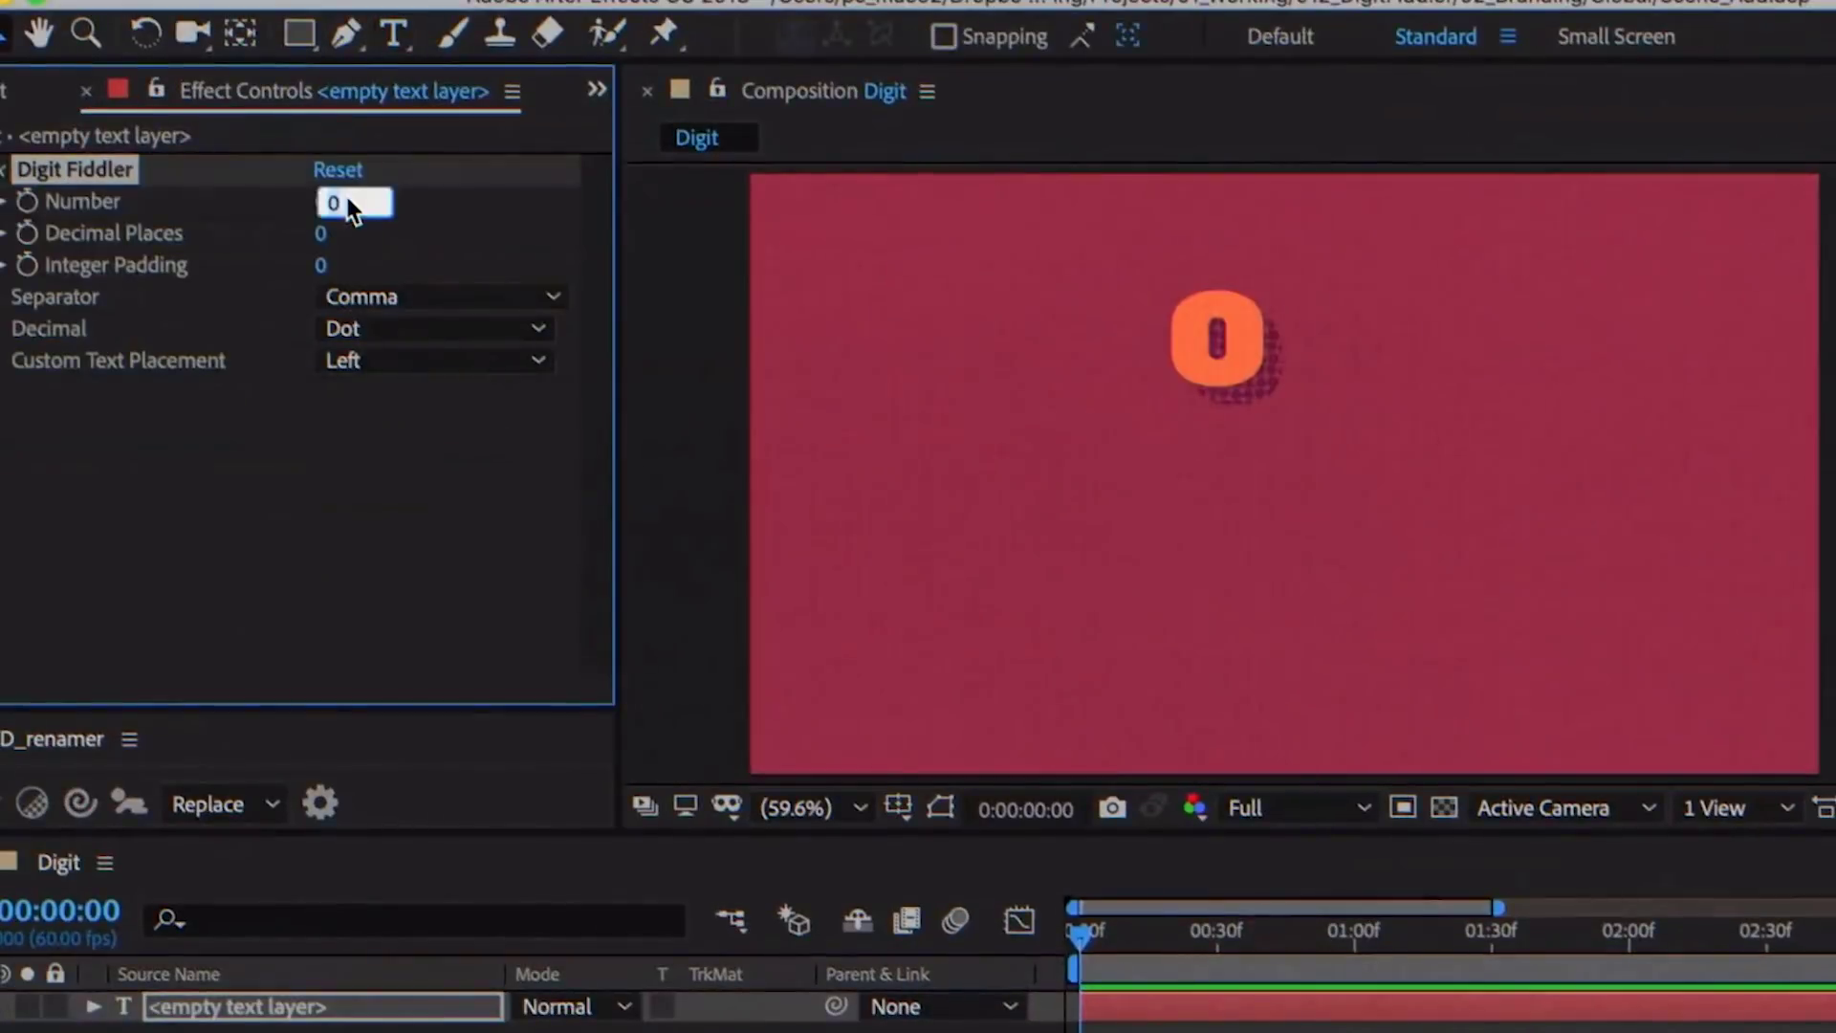
Set the new counter's Number to 300, Decimal Places to 2 and Integer Padding to 5.
{"action": "type", "text": "300"}
{"action": "key", "text": "Tab"}
{"action": "type", "text": "2"}
{"action": "key", "text": "Tab"}
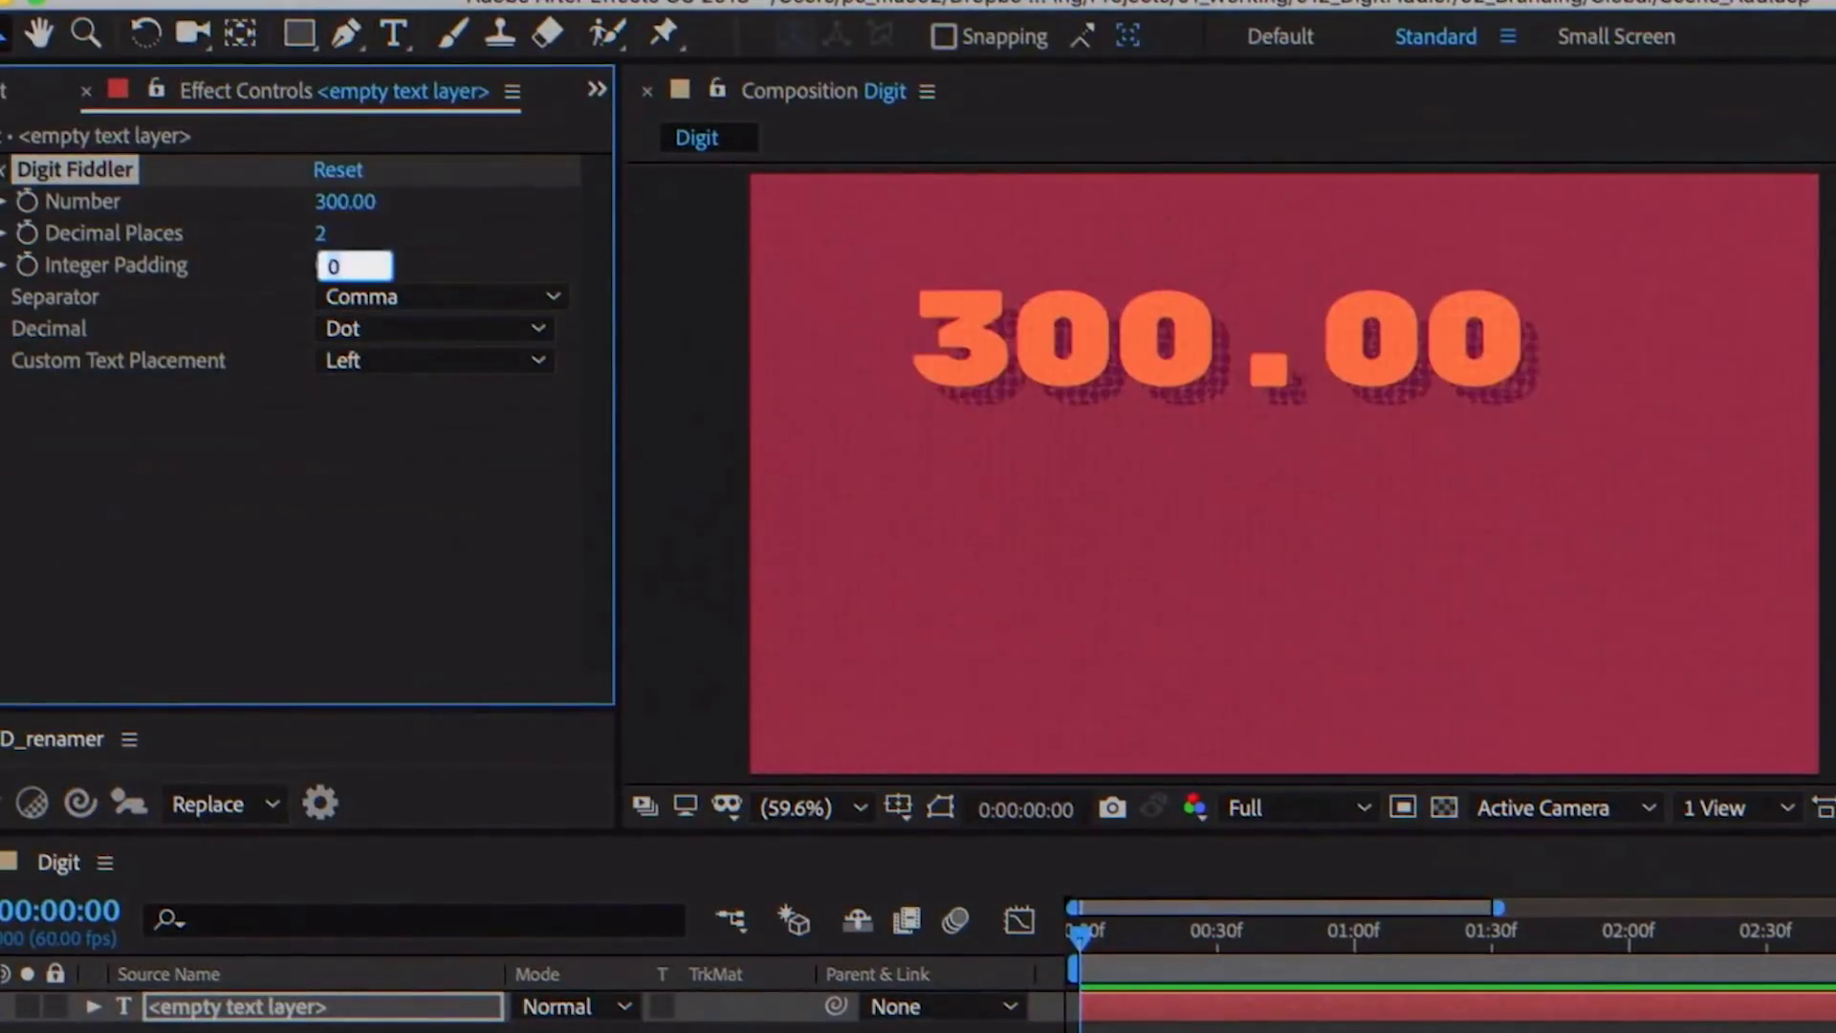
{"action": "type", "text": "5"}
{"action": "key", "text": "Return"}
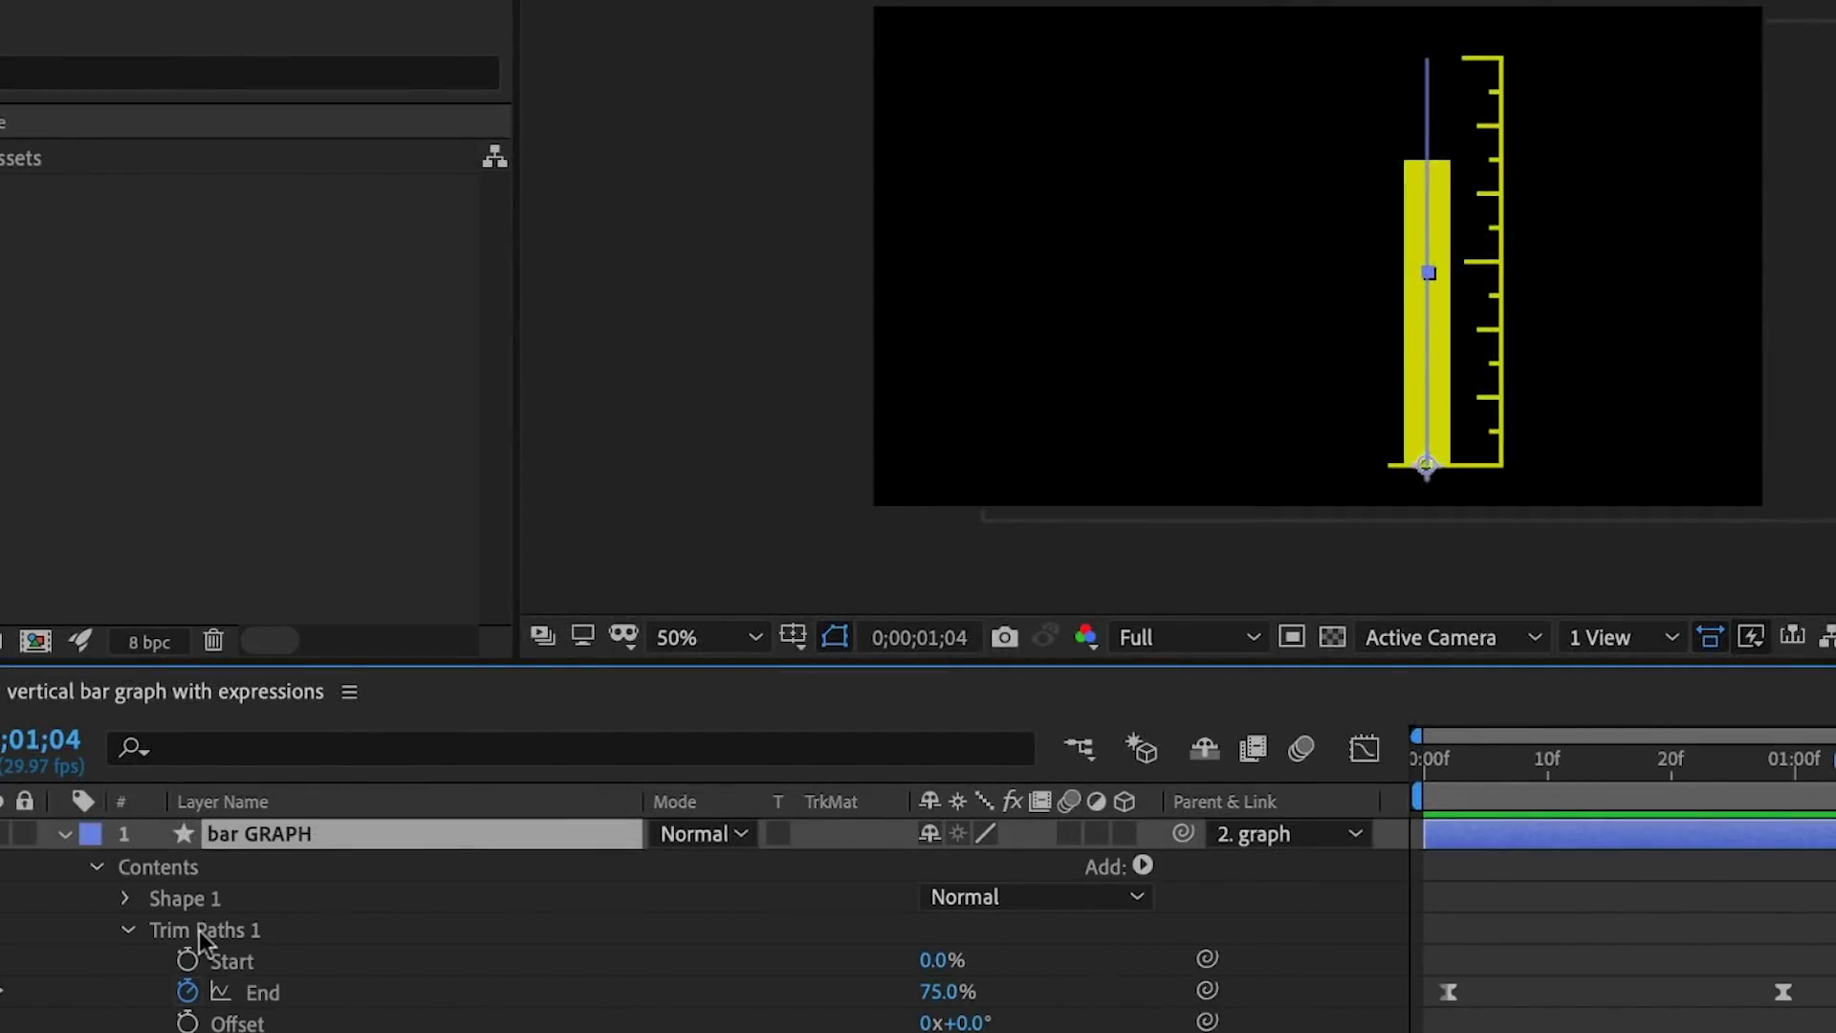
Scrub back and forth through the timeline to preview the vertical bar's growth against its scale.
{"action": "left_click_drag", "start_coordinate": [1603, 764], "coordinate": [1808, 768]}
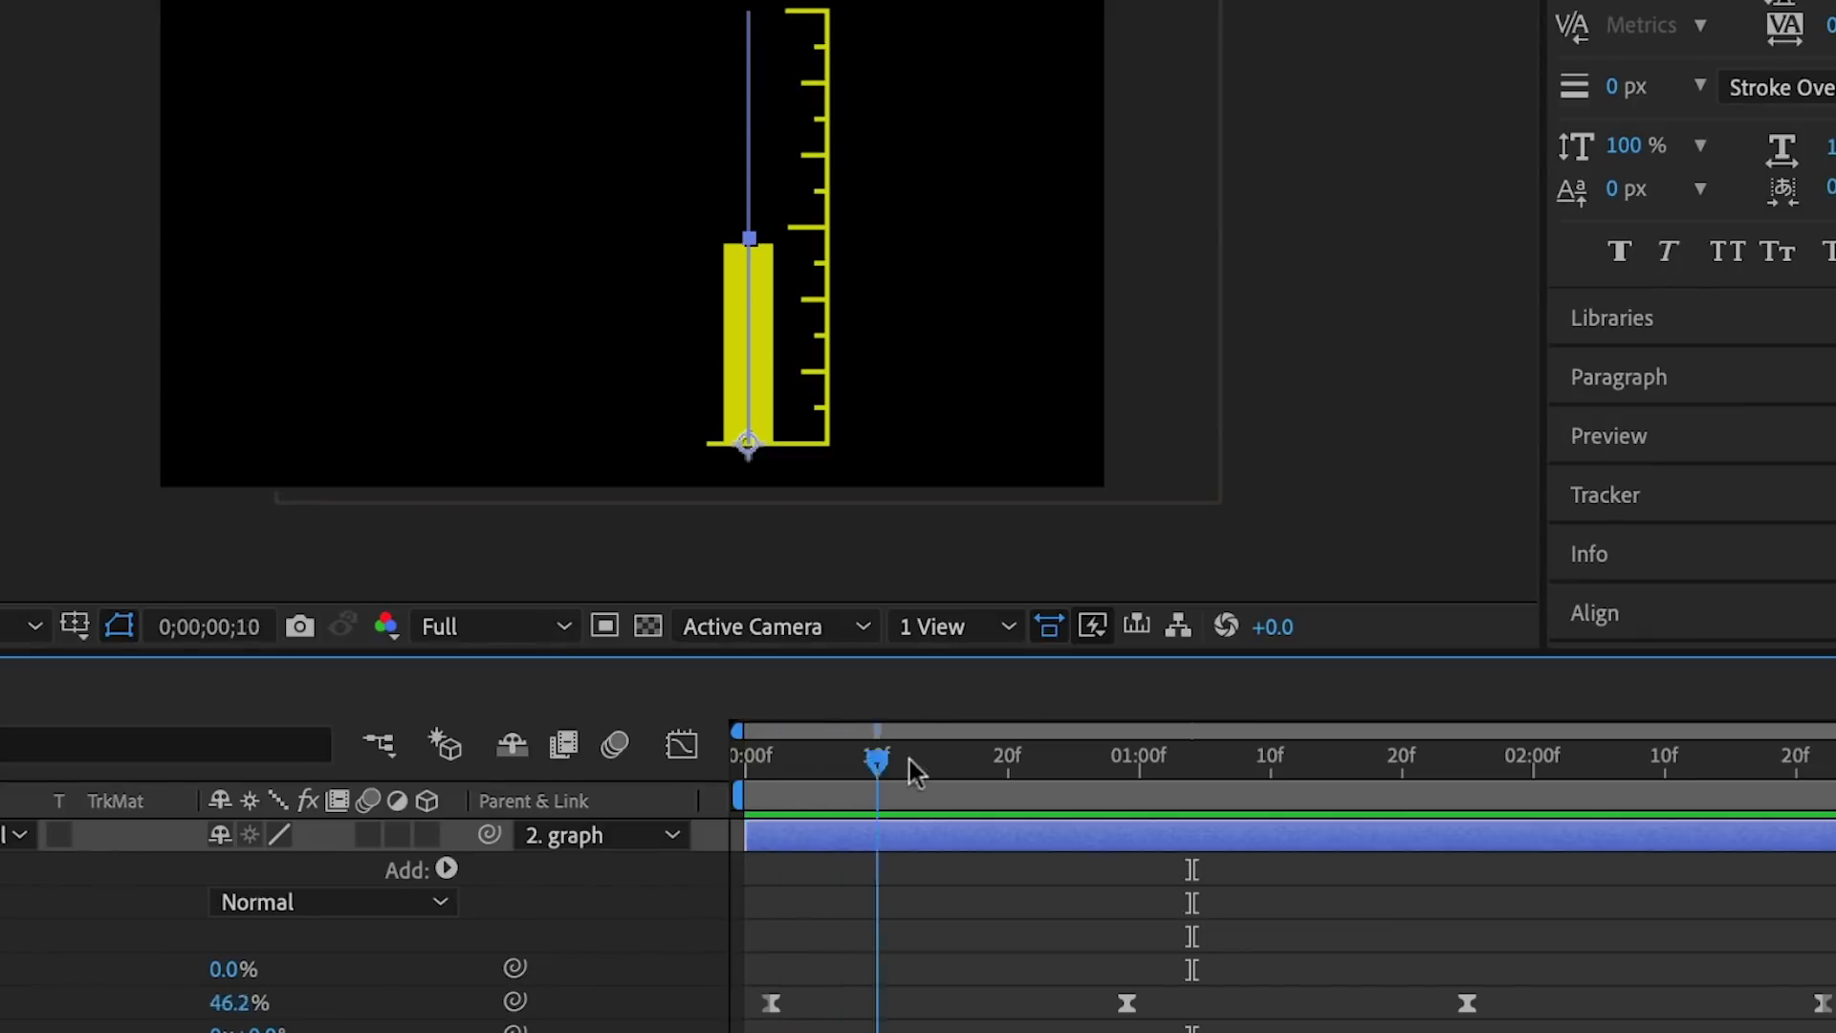
{"action": "left_click_drag", "start_coordinate": [1153, 765], "coordinate": [1580, 799]}
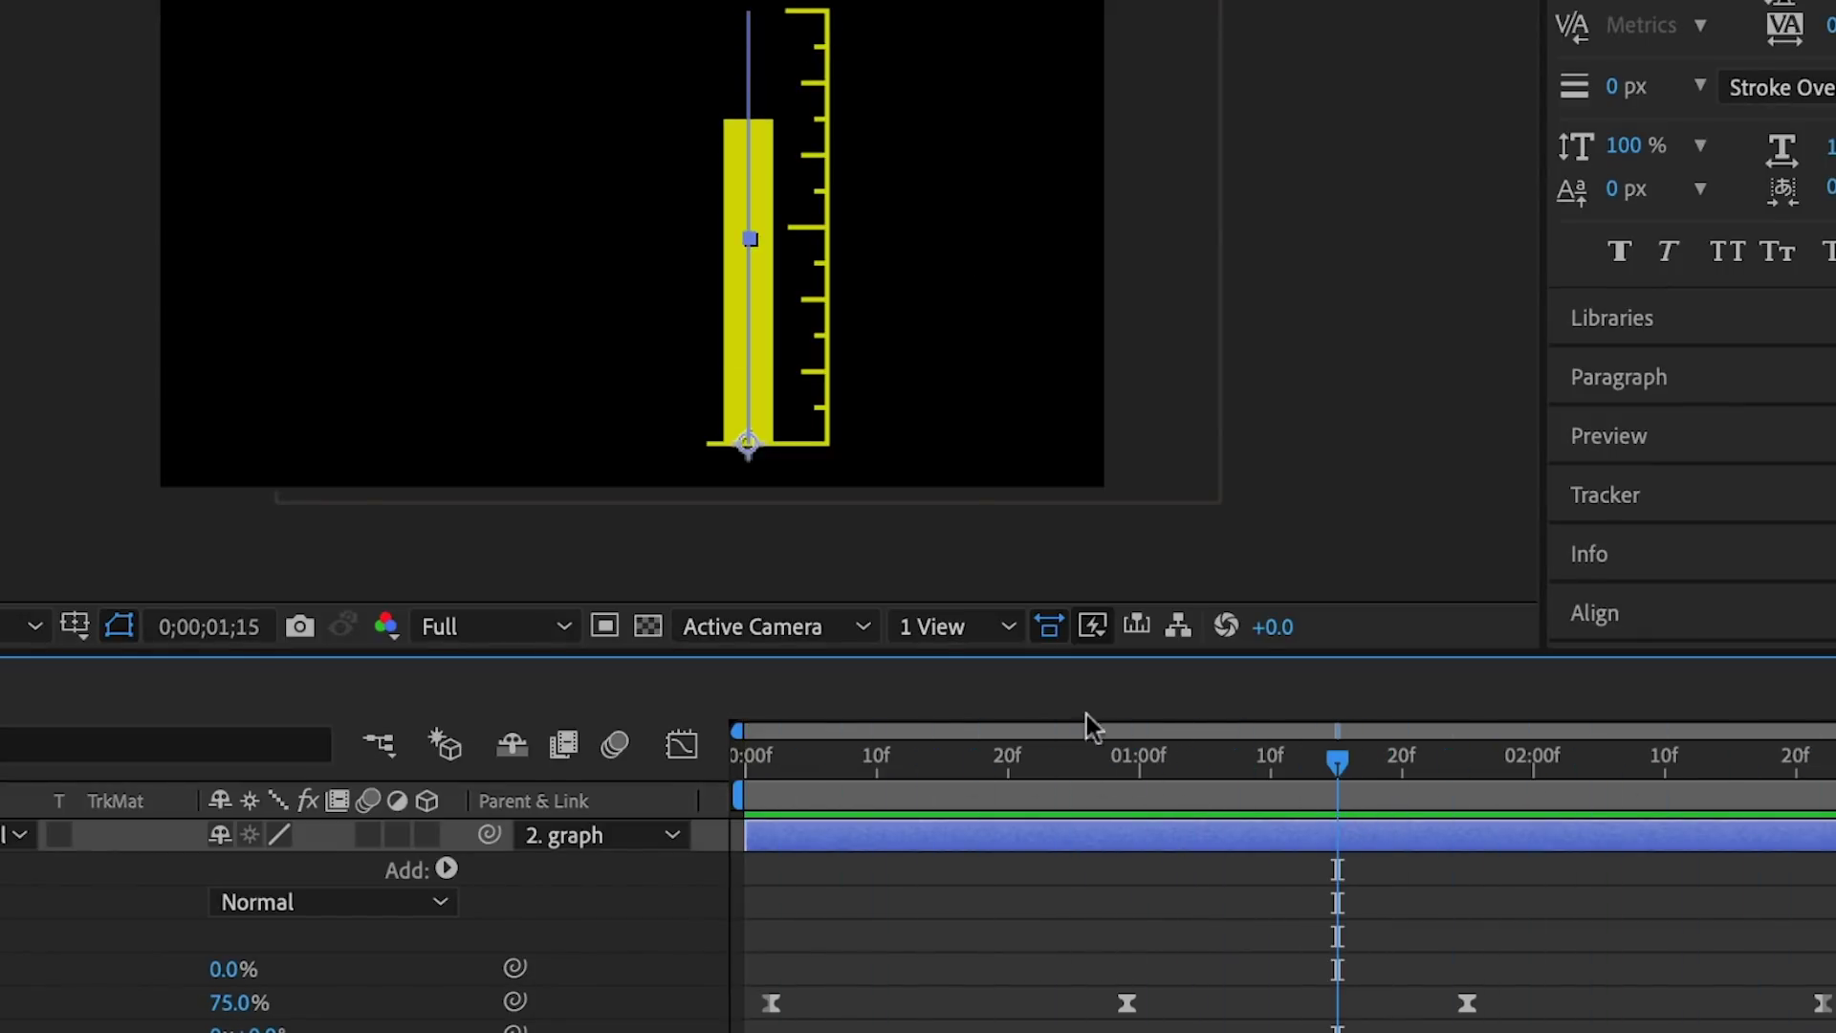
{"action": "left_click_drag", "start_coordinate": [1390, 793], "coordinate": [1054, 776]}
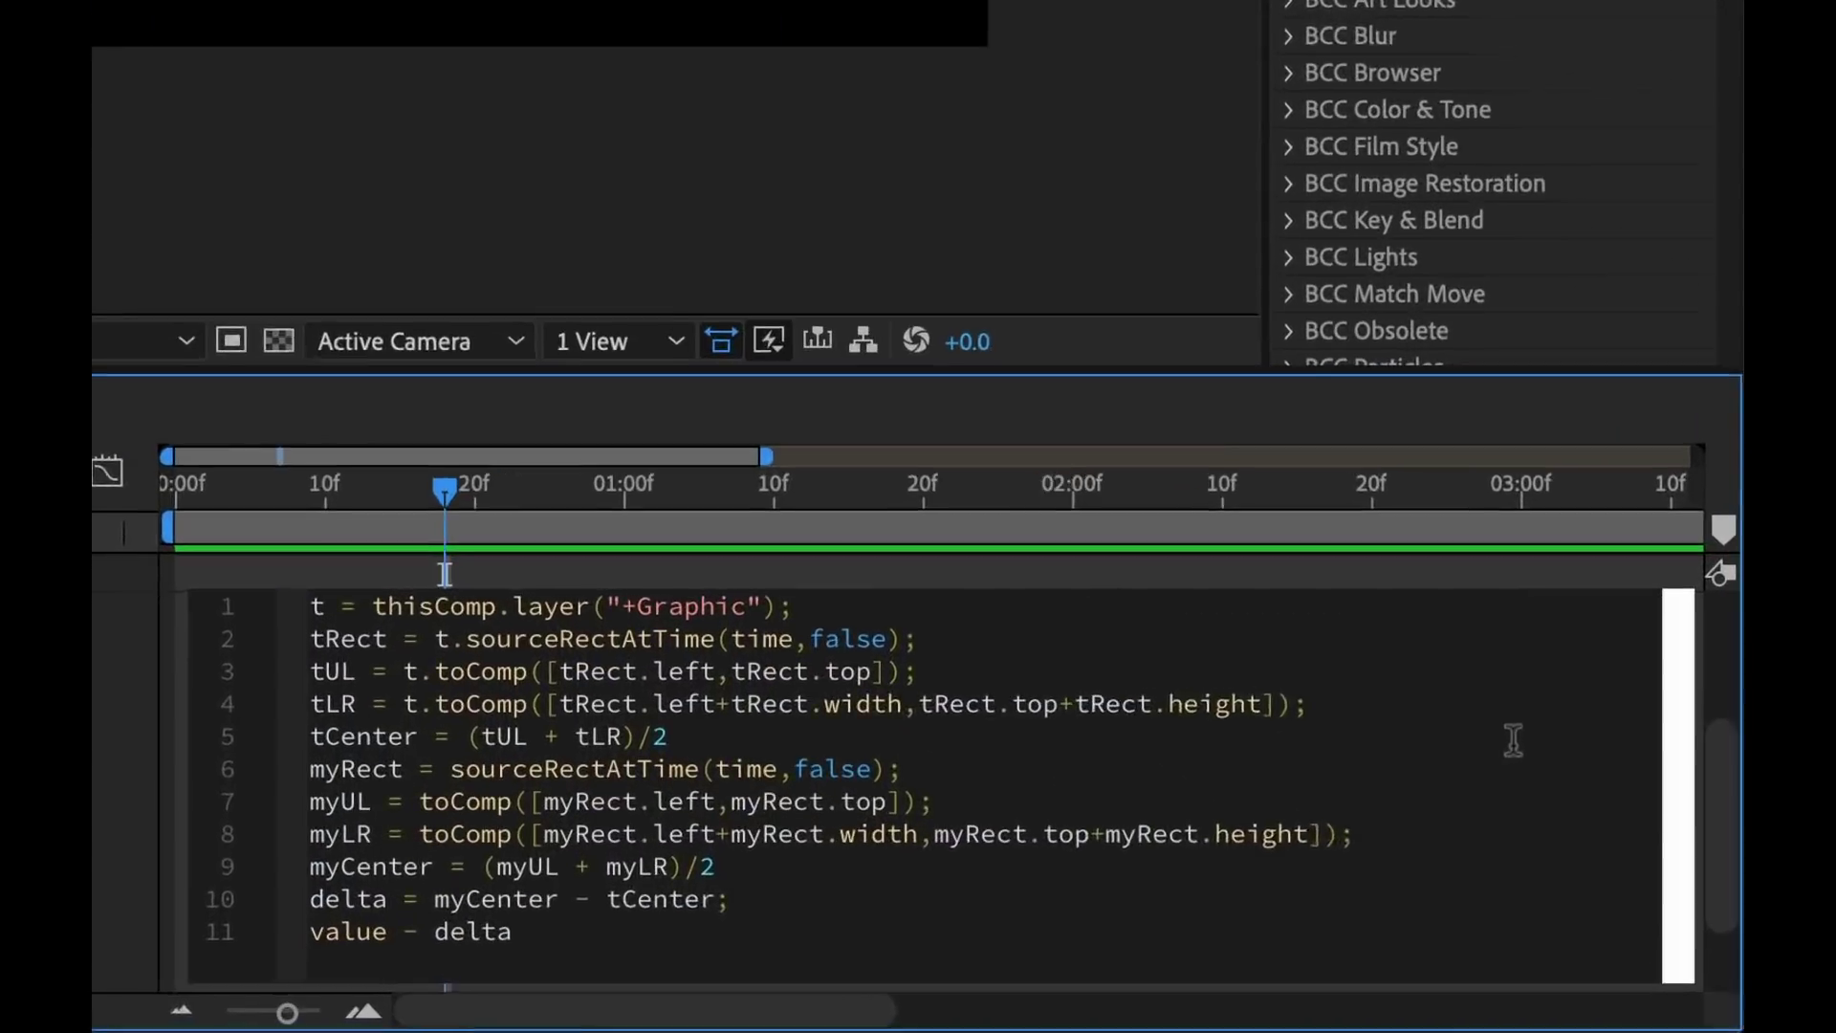
Start an expression on the BACKGROUND layer's Anchor Point with "tr" and look through the suggested completions.
{"action": "left_click", "coordinate": [1513, 739]}
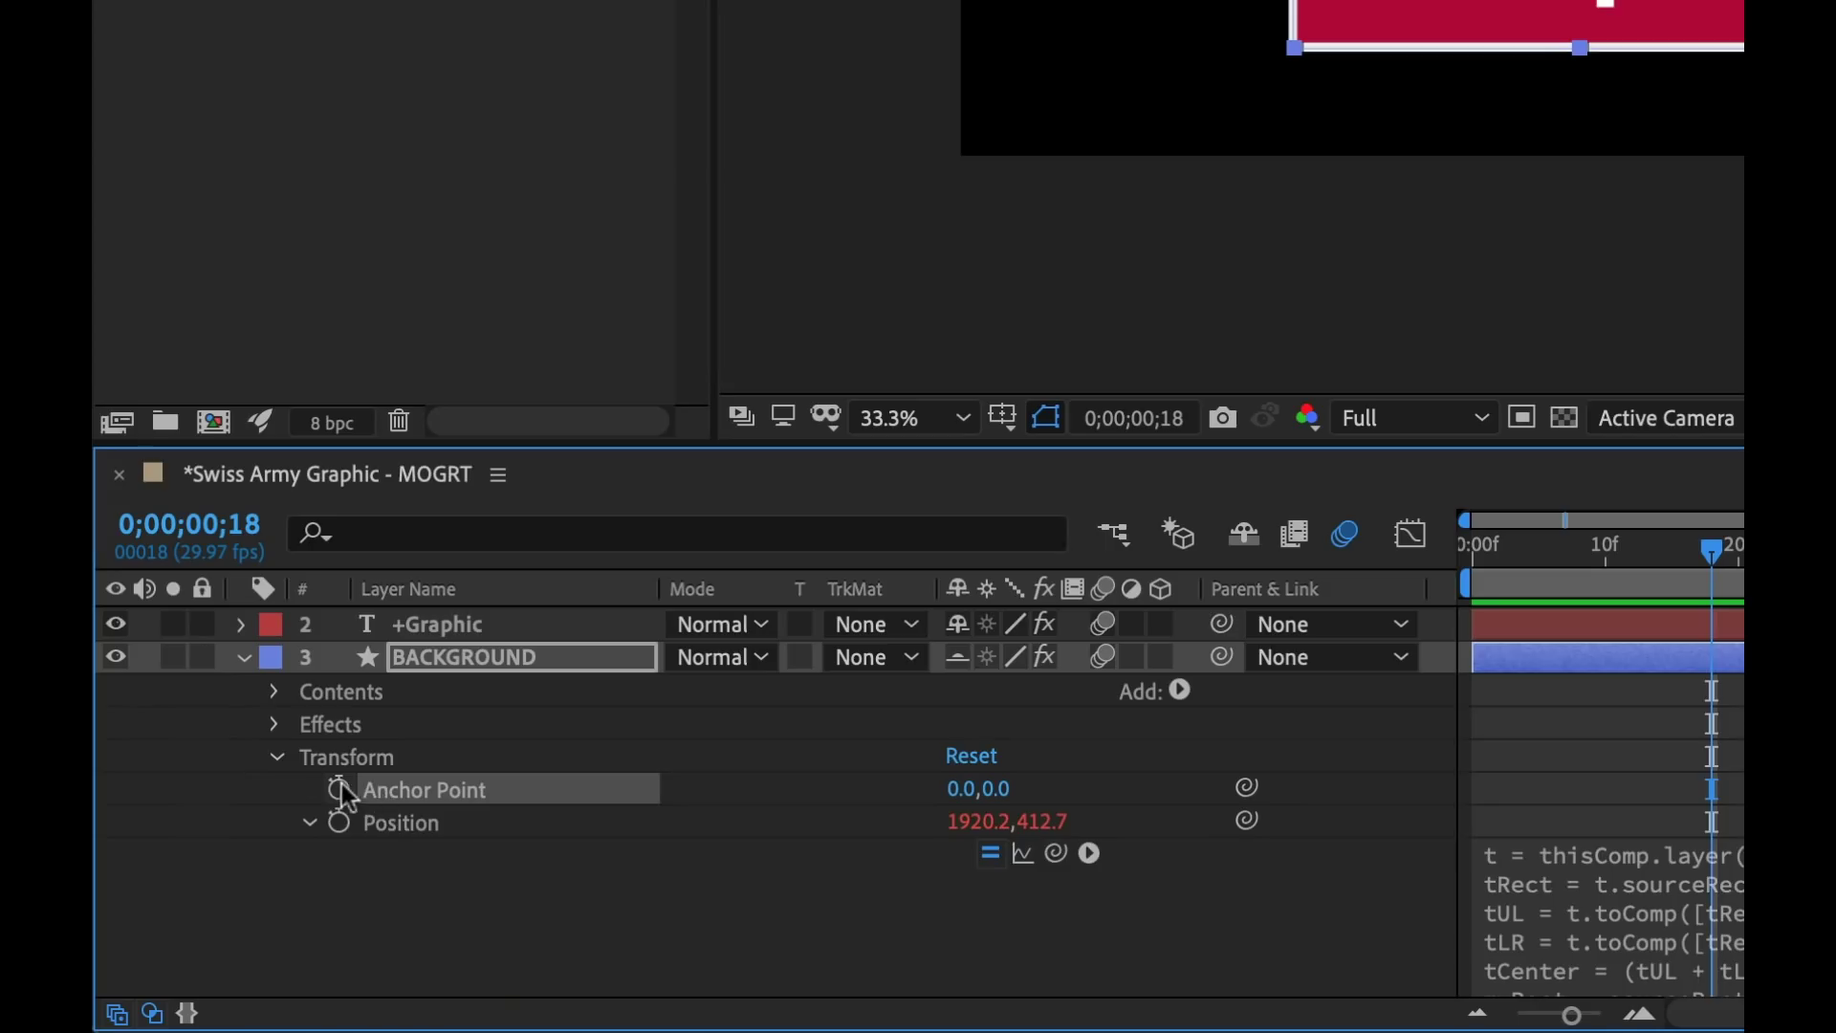
{"action": "left_click", "coordinate": [319, 787], "text": "alt"}
{"action": "type", "text": "tr"}
{"action": "key", "text": "Up"}
{"action": "key", "text": "Up"}
{"action": "key", "text": "Up"}
{"action": "key", "text": "Up"}
{"action": "key", "text": "Up"}
{"action": "key", "text": "Up"}
{"action": "key", "text": "Up"}
{"action": "key", "text": "Up"}
{"action": "key", "text": "Up"}
{"action": "key", "text": "Up"}
{"action": "key", "text": "Up"}
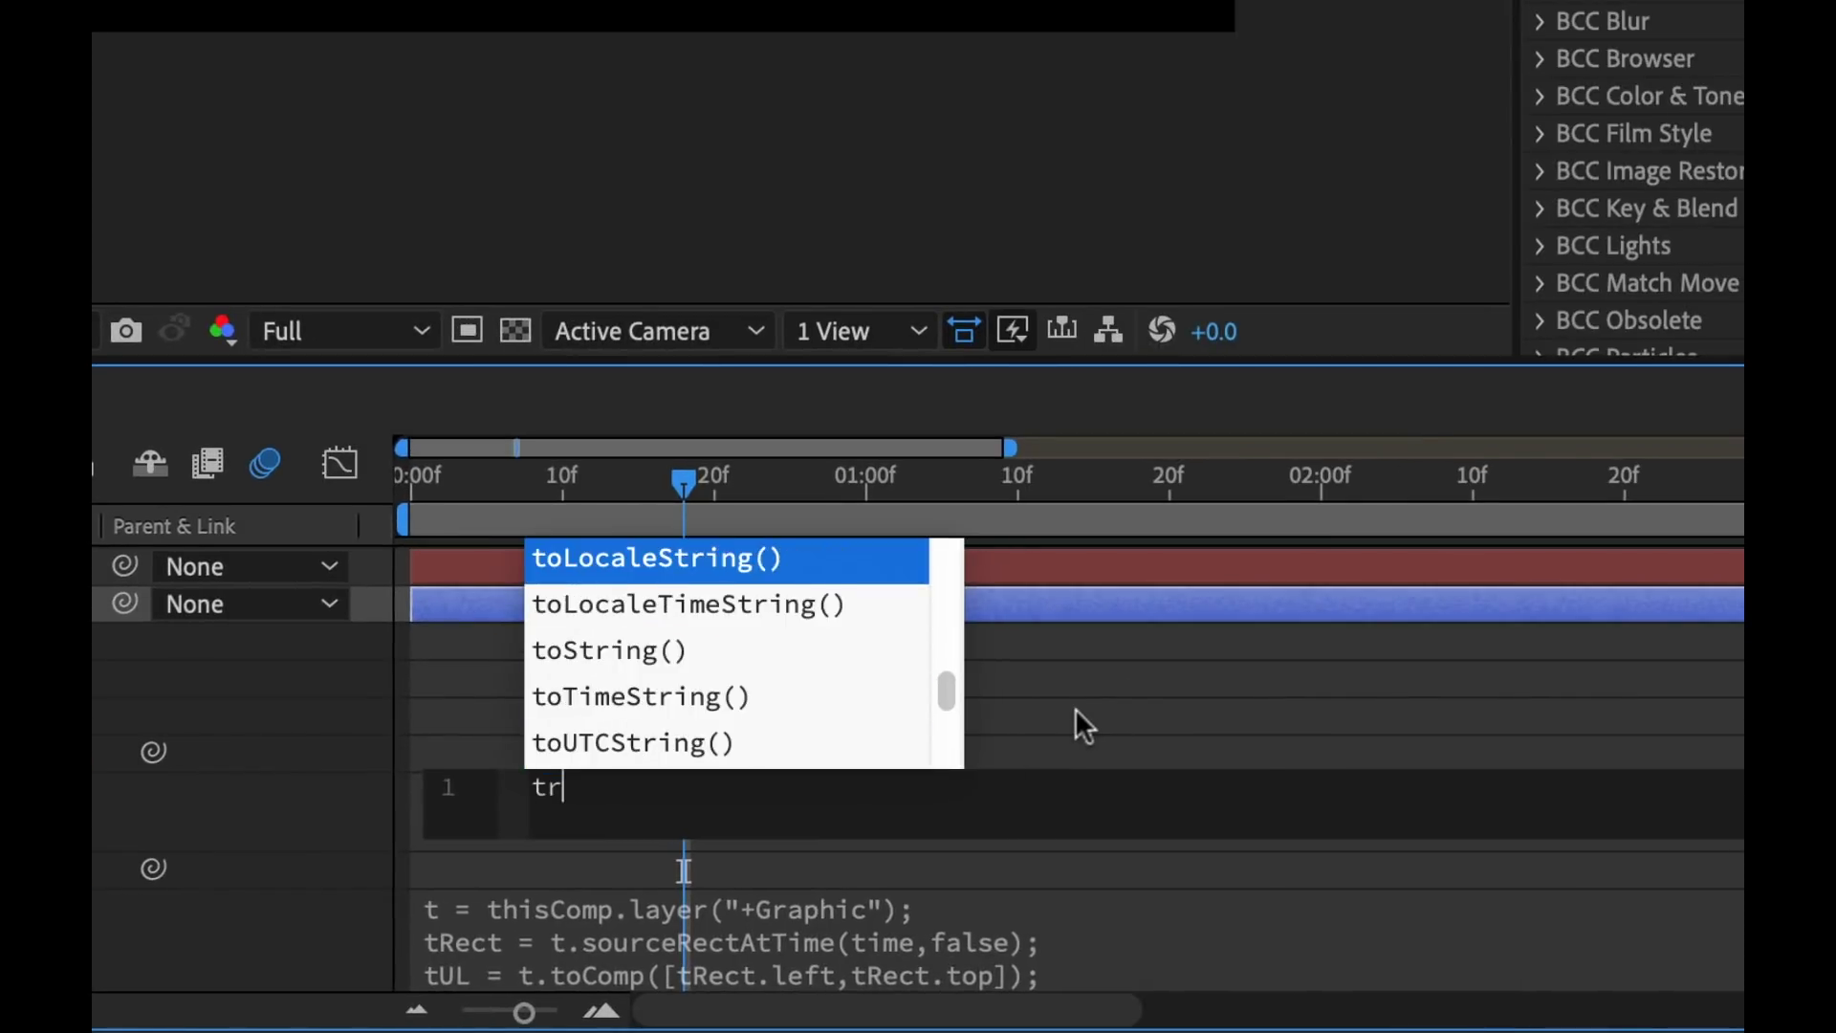
{"action": "key", "text": "Up"}
{"action": "key", "text": "Up"}
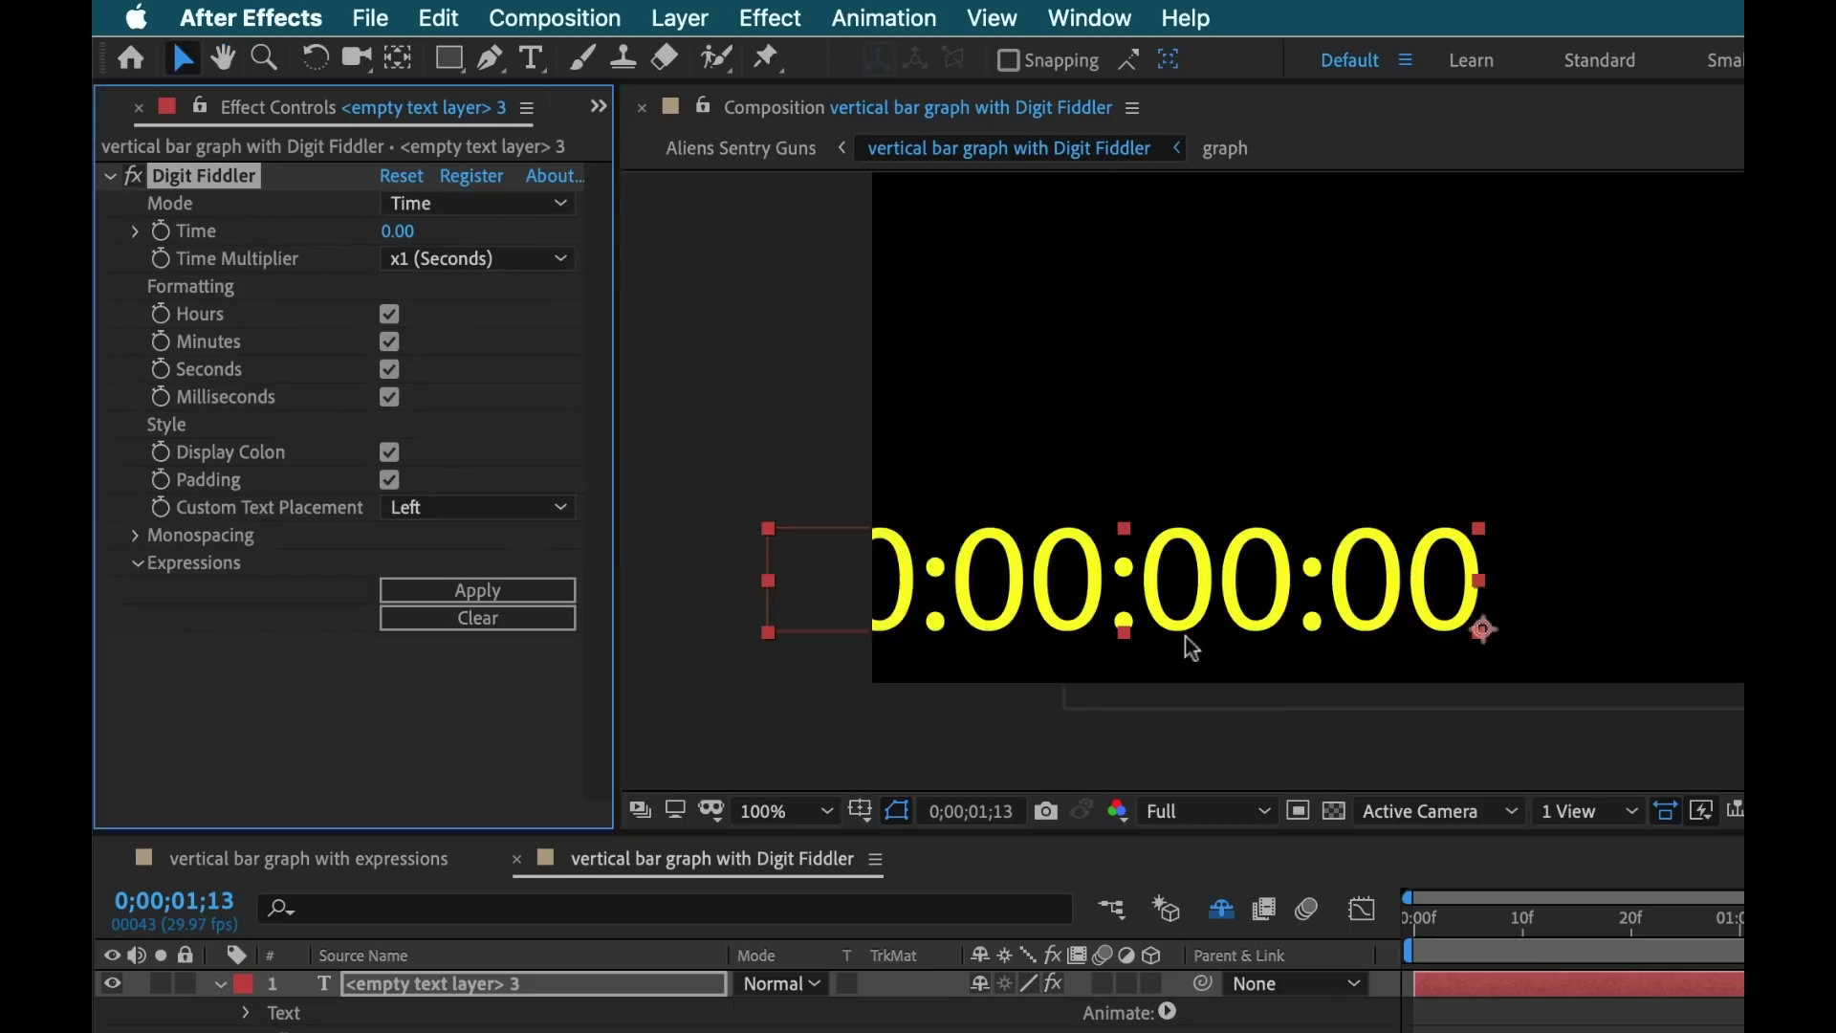
Show the Time Multiplier choices of the Digit Fiddler effect on the time counter.
{"action": "left_click", "coordinate": [465, 260]}
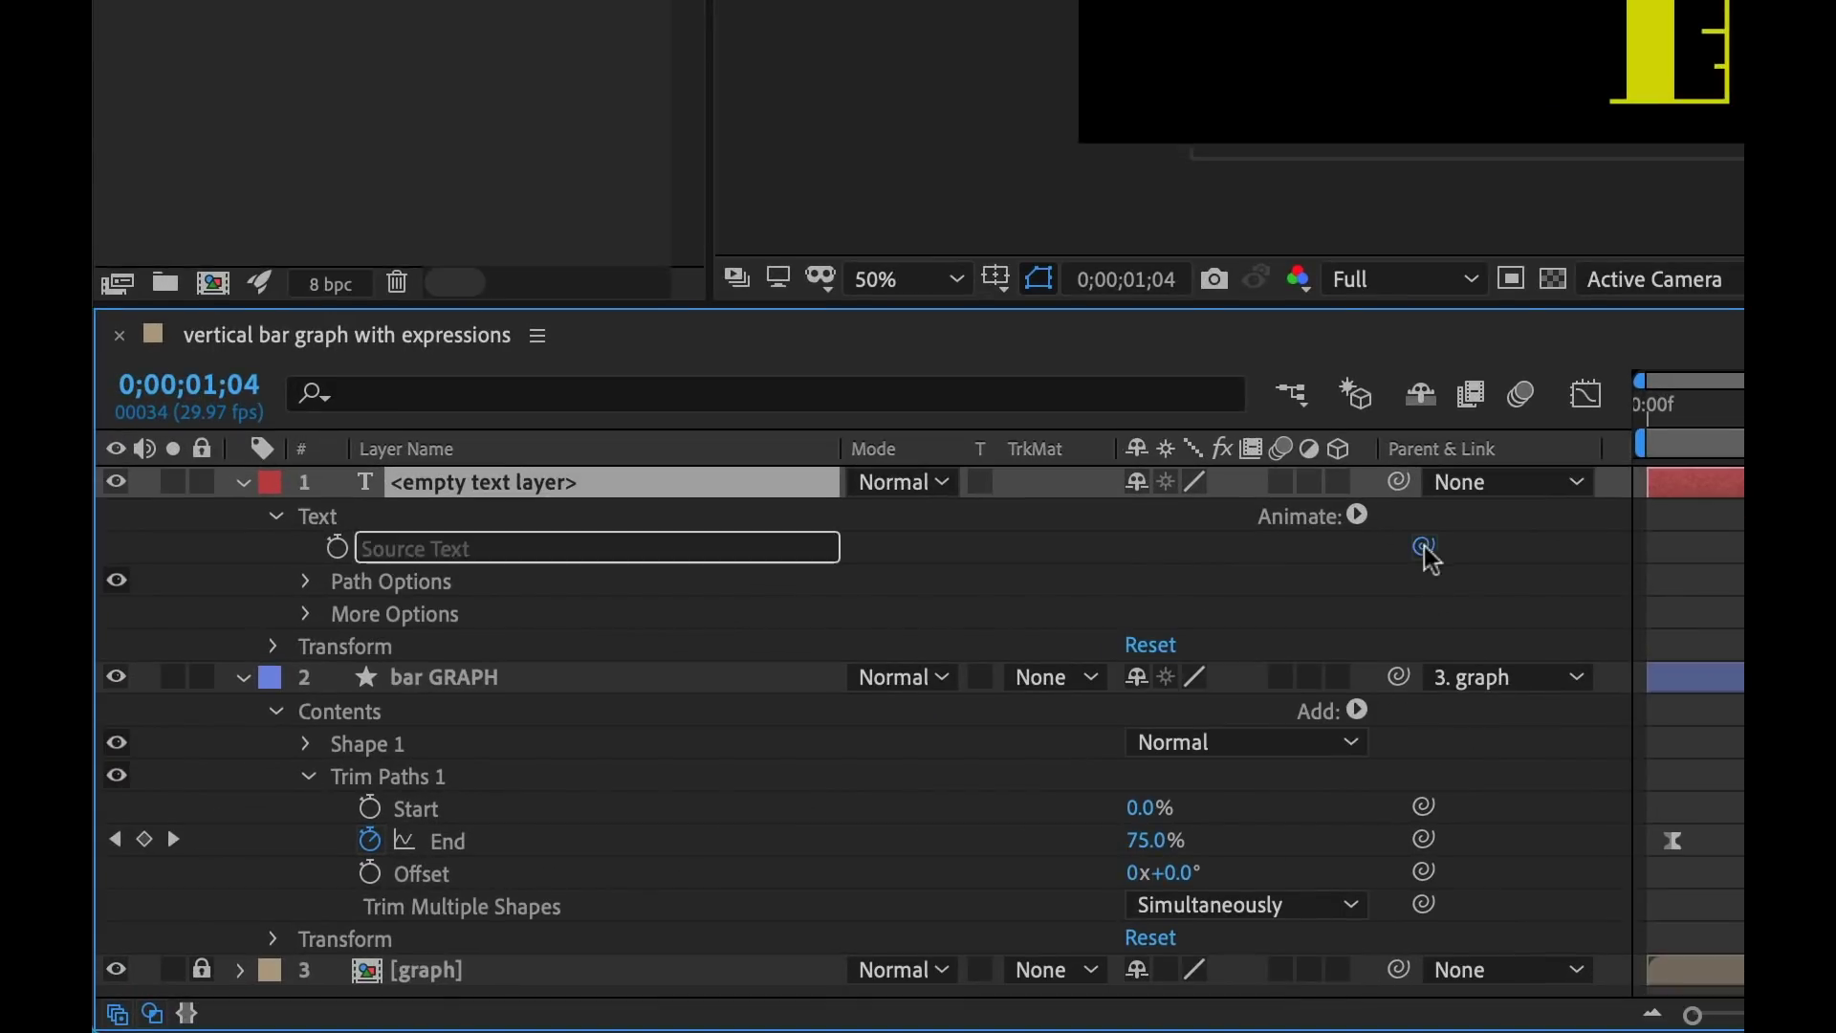
Link the empty text layer's Source Text to the End property of the bar GRAPH layer's Trim Paths 1.
{"action": "left_click_drag", "start_coordinate": [1425, 547], "coordinate": [450, 841]}
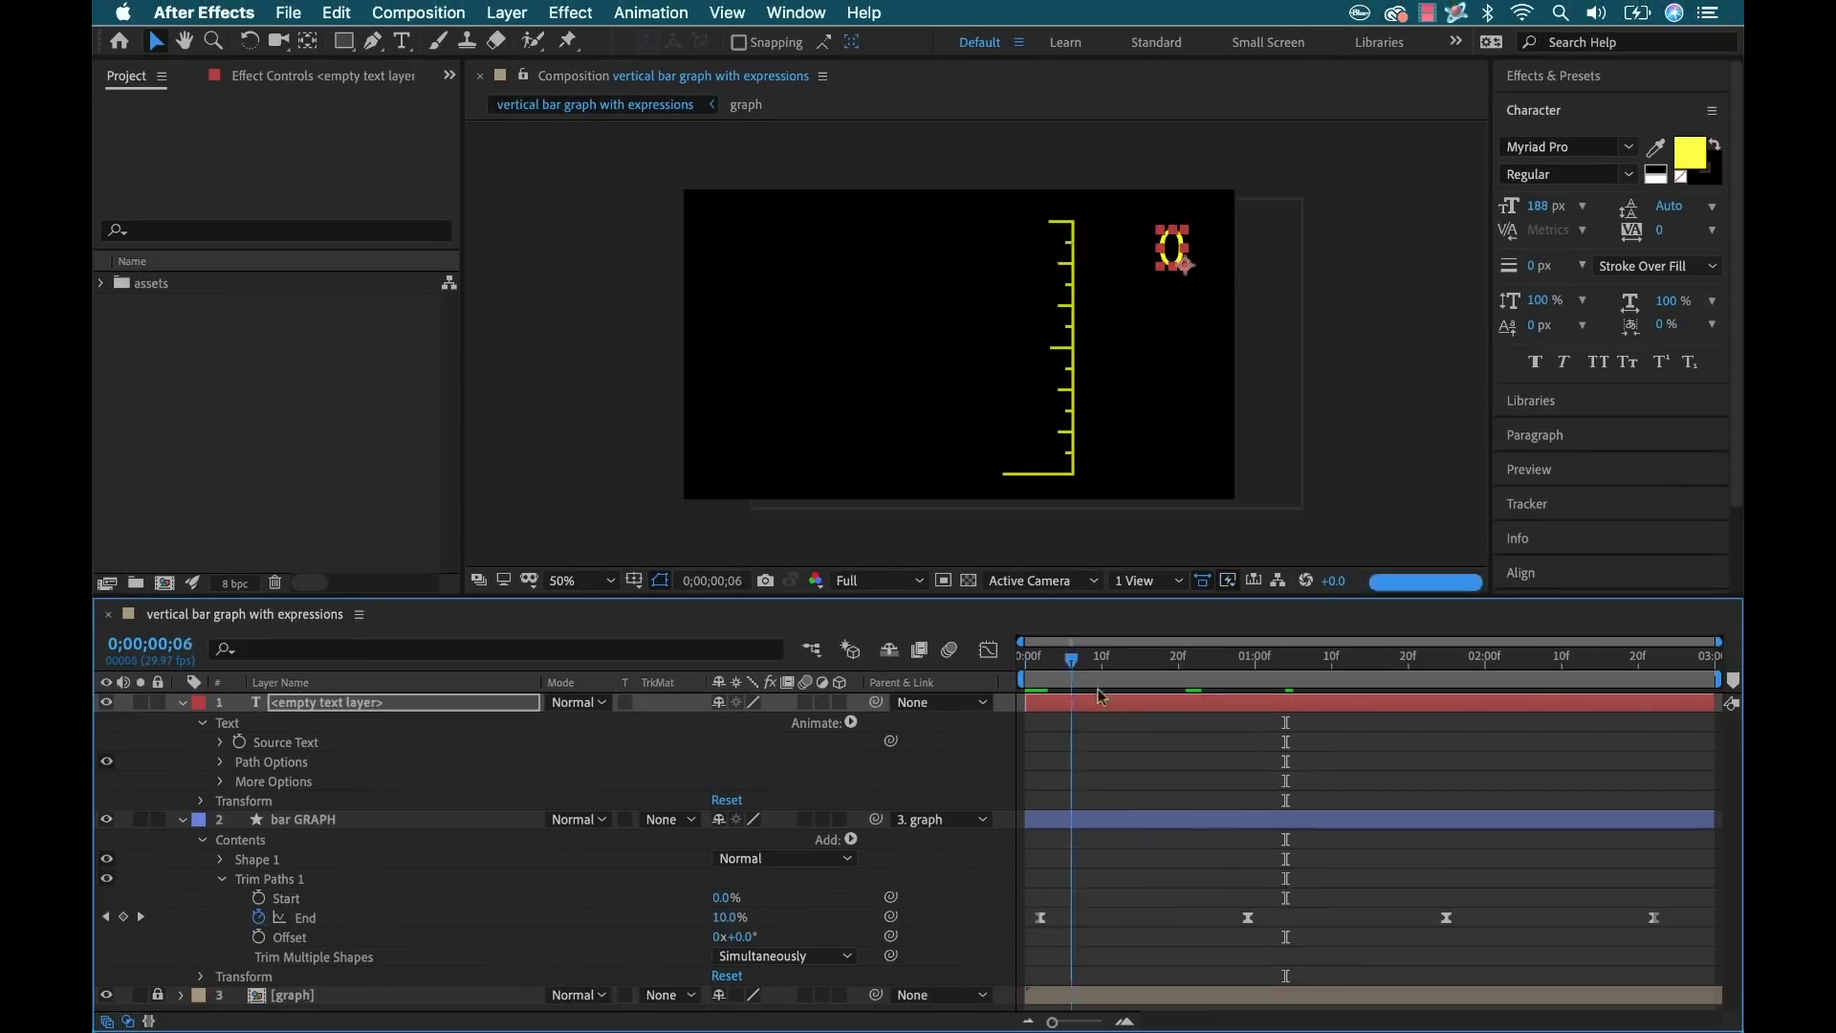
{"action": "left_click", "coordinate": [1270, 658]}
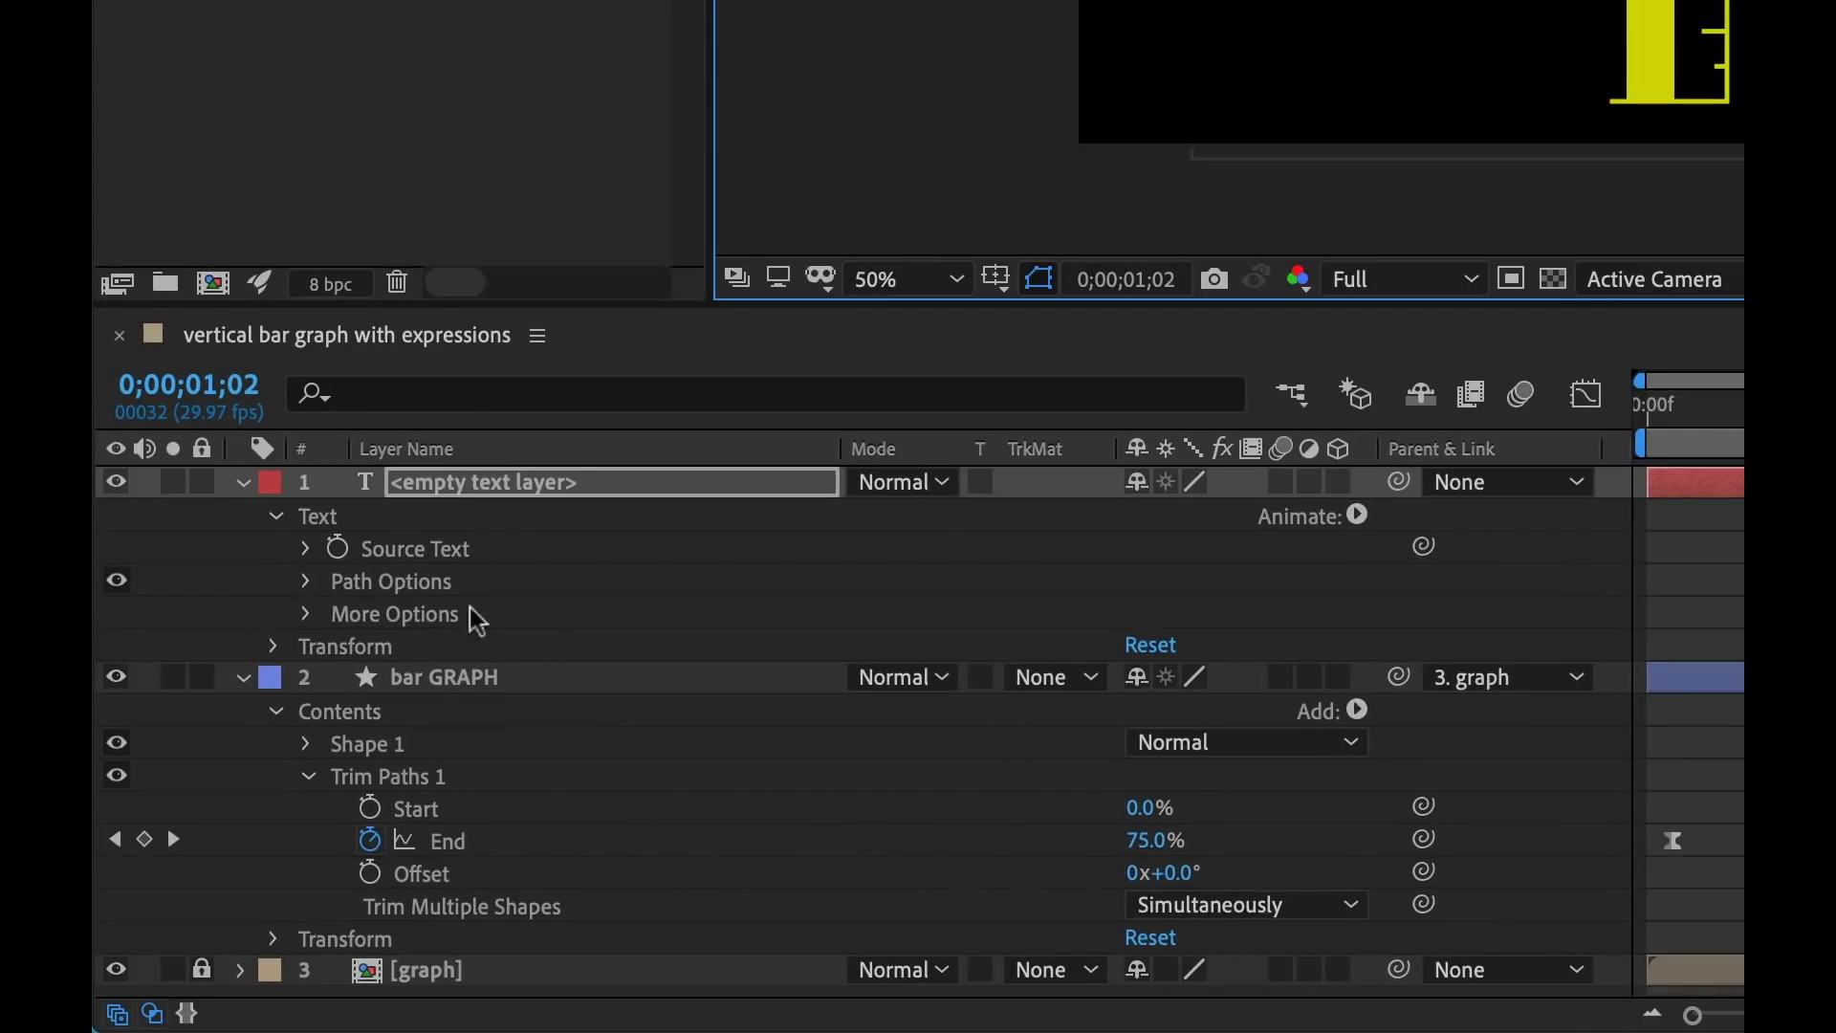
Add an expression to the bar GRAPH layer's Trim Paths End using the Math.round(value) function.
{"action": "left_click", "coordinate": [369, 840], "text": "alt"}
{"action": "left_click", "coordinate": [990, 896]}
{"action": "mouse_move", "coordinate": [1169, 661]}
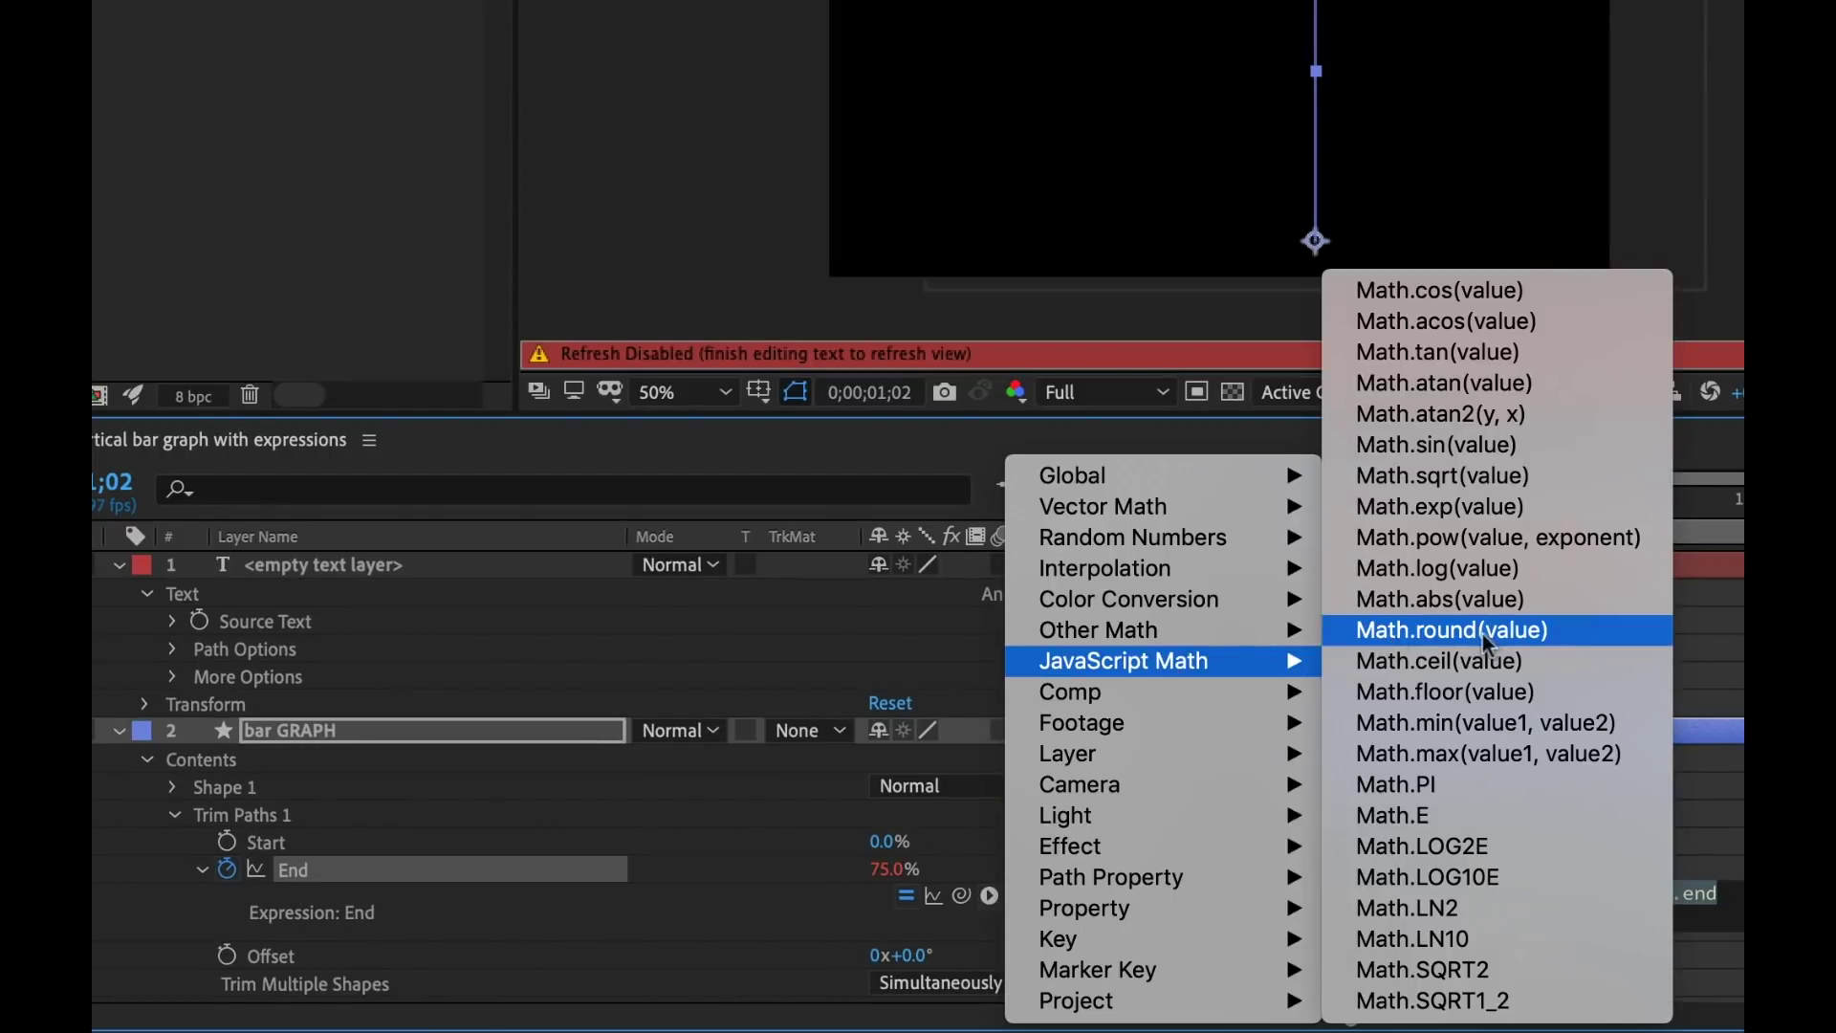
{"action": "left_click", "coordinate": [1488, 631]}
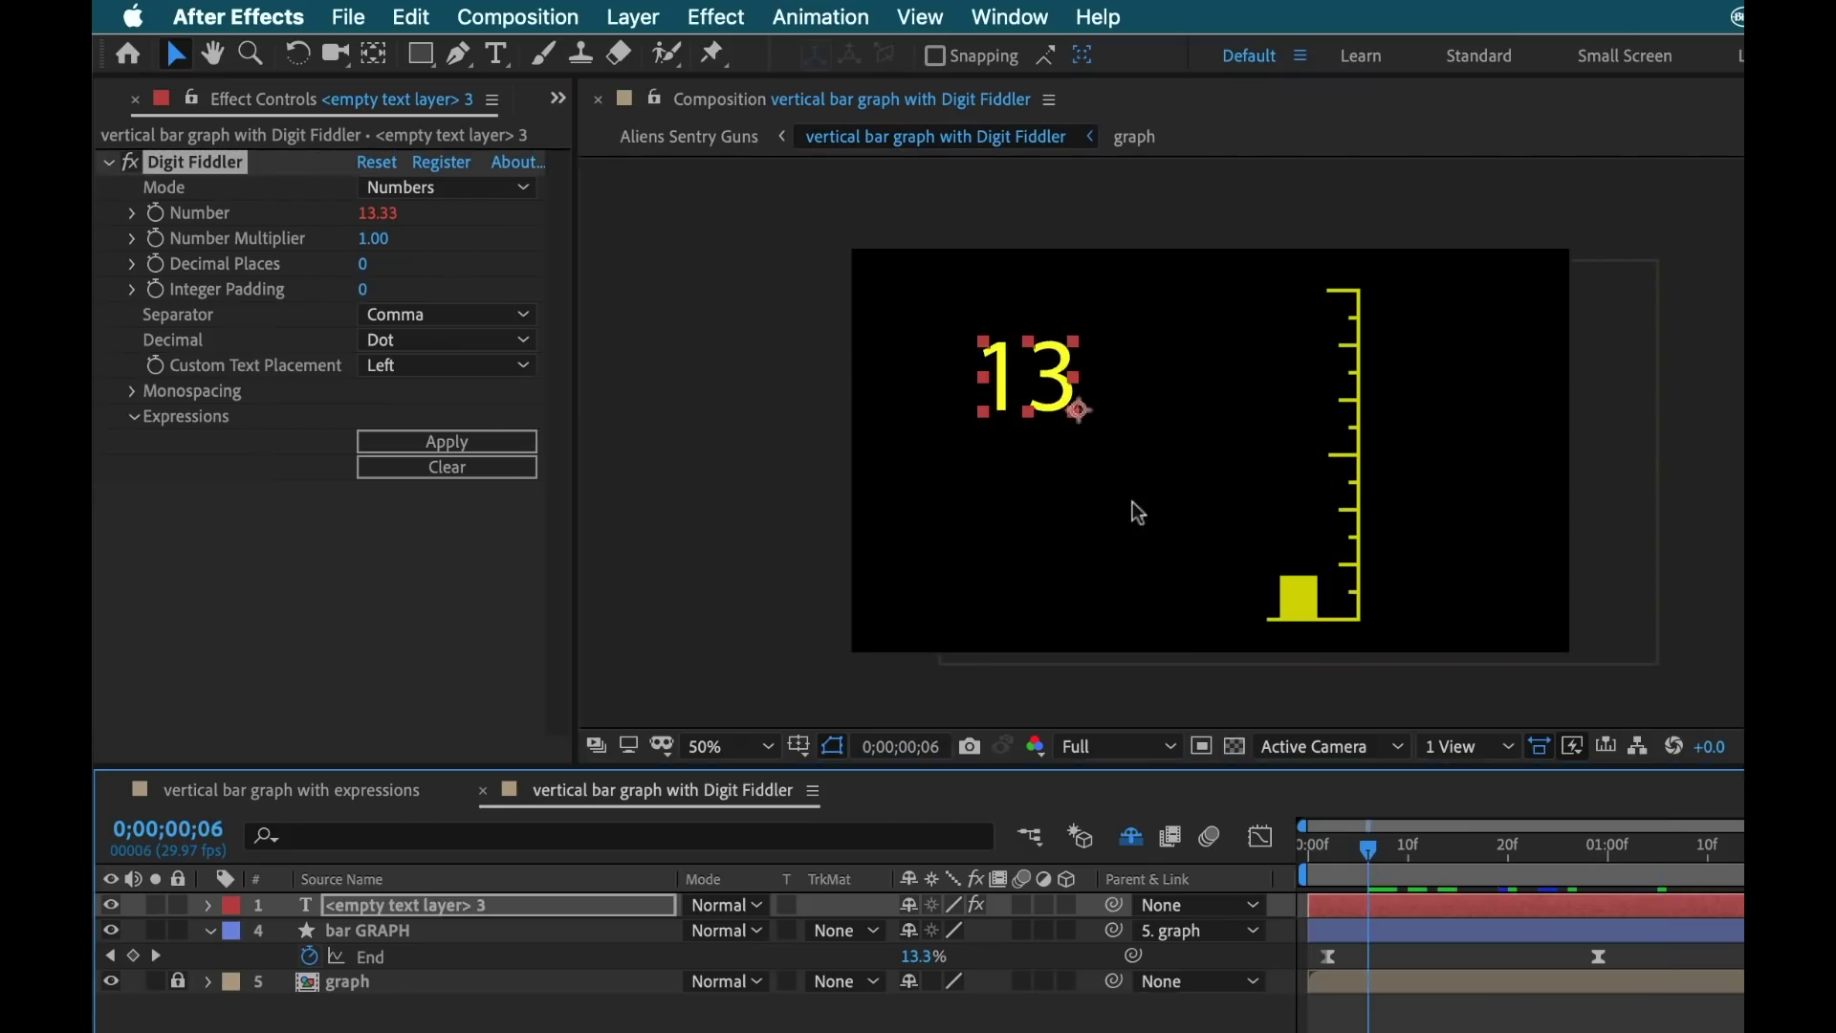
Go to the start of the Digit Fiddler bar graph composition to preview its number counter.
{"action": "left_click", "coordinate": [1313, 851]}
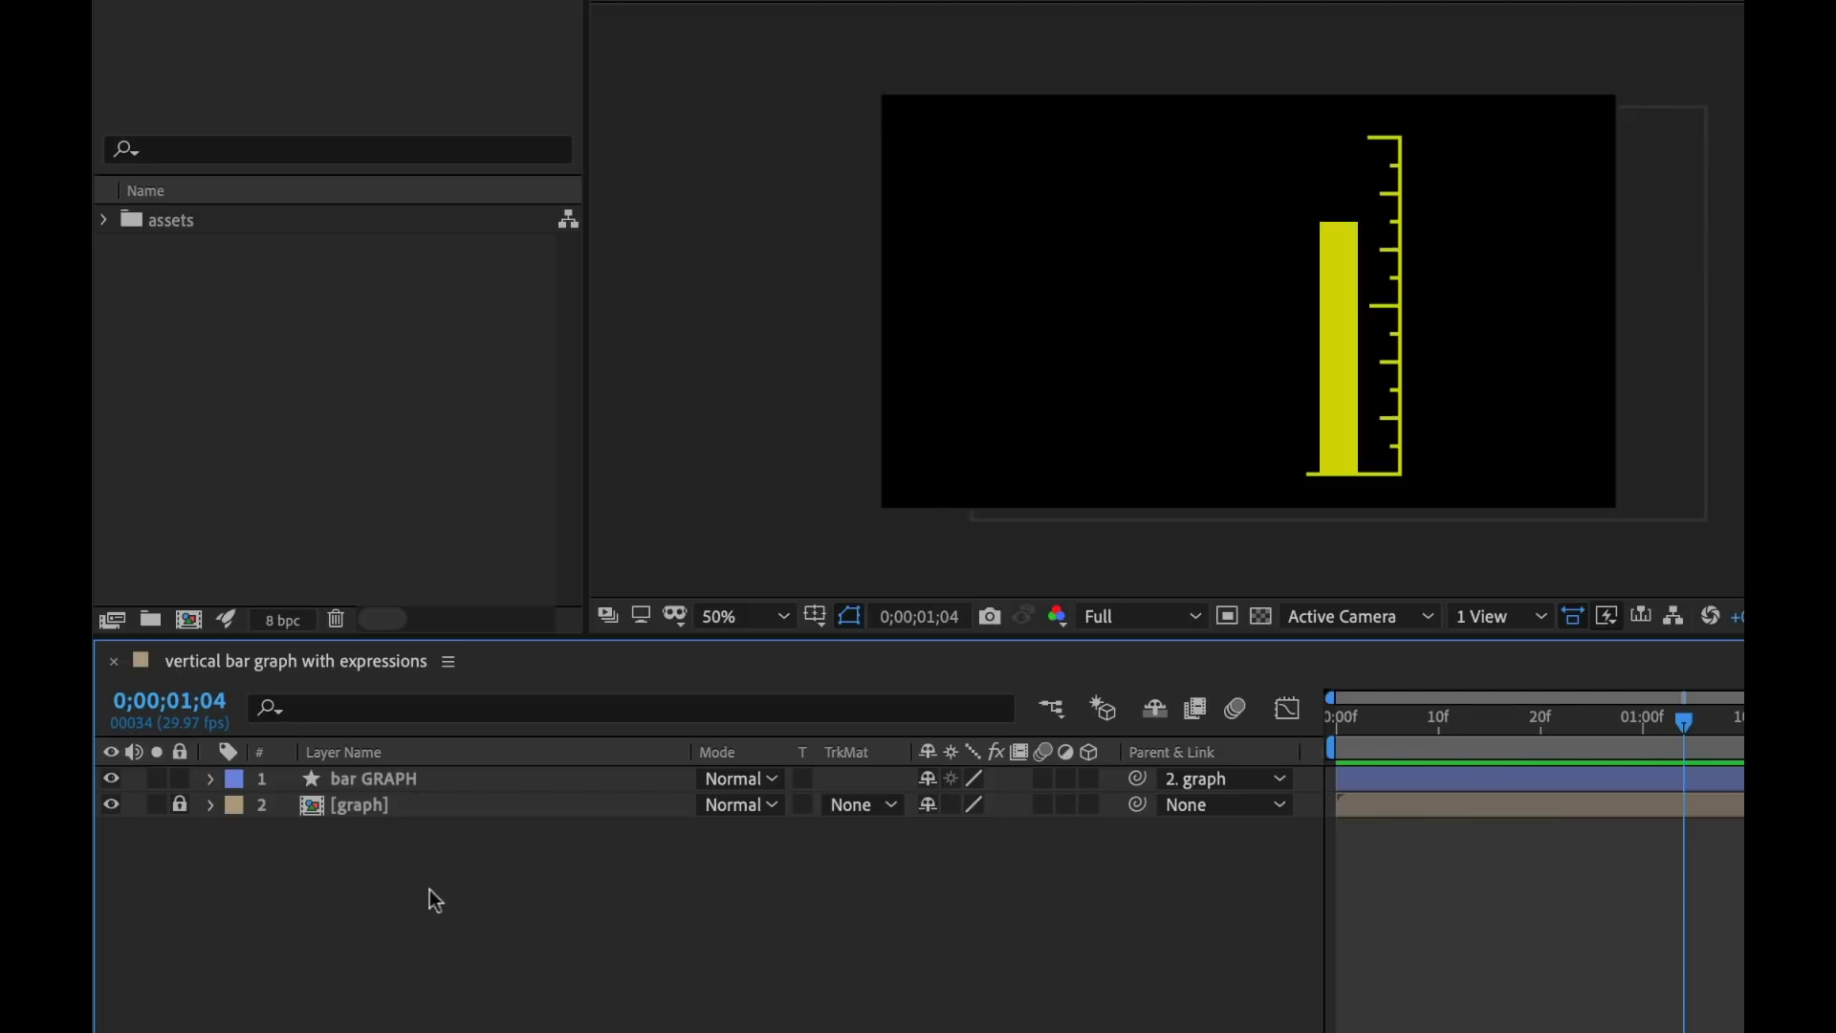
Expand the bar GRAPH layer's properties and scrub the timeline to examine the Trim Paths End keyframes.
{"action": "left_click", "coordinate": [354, 775]}
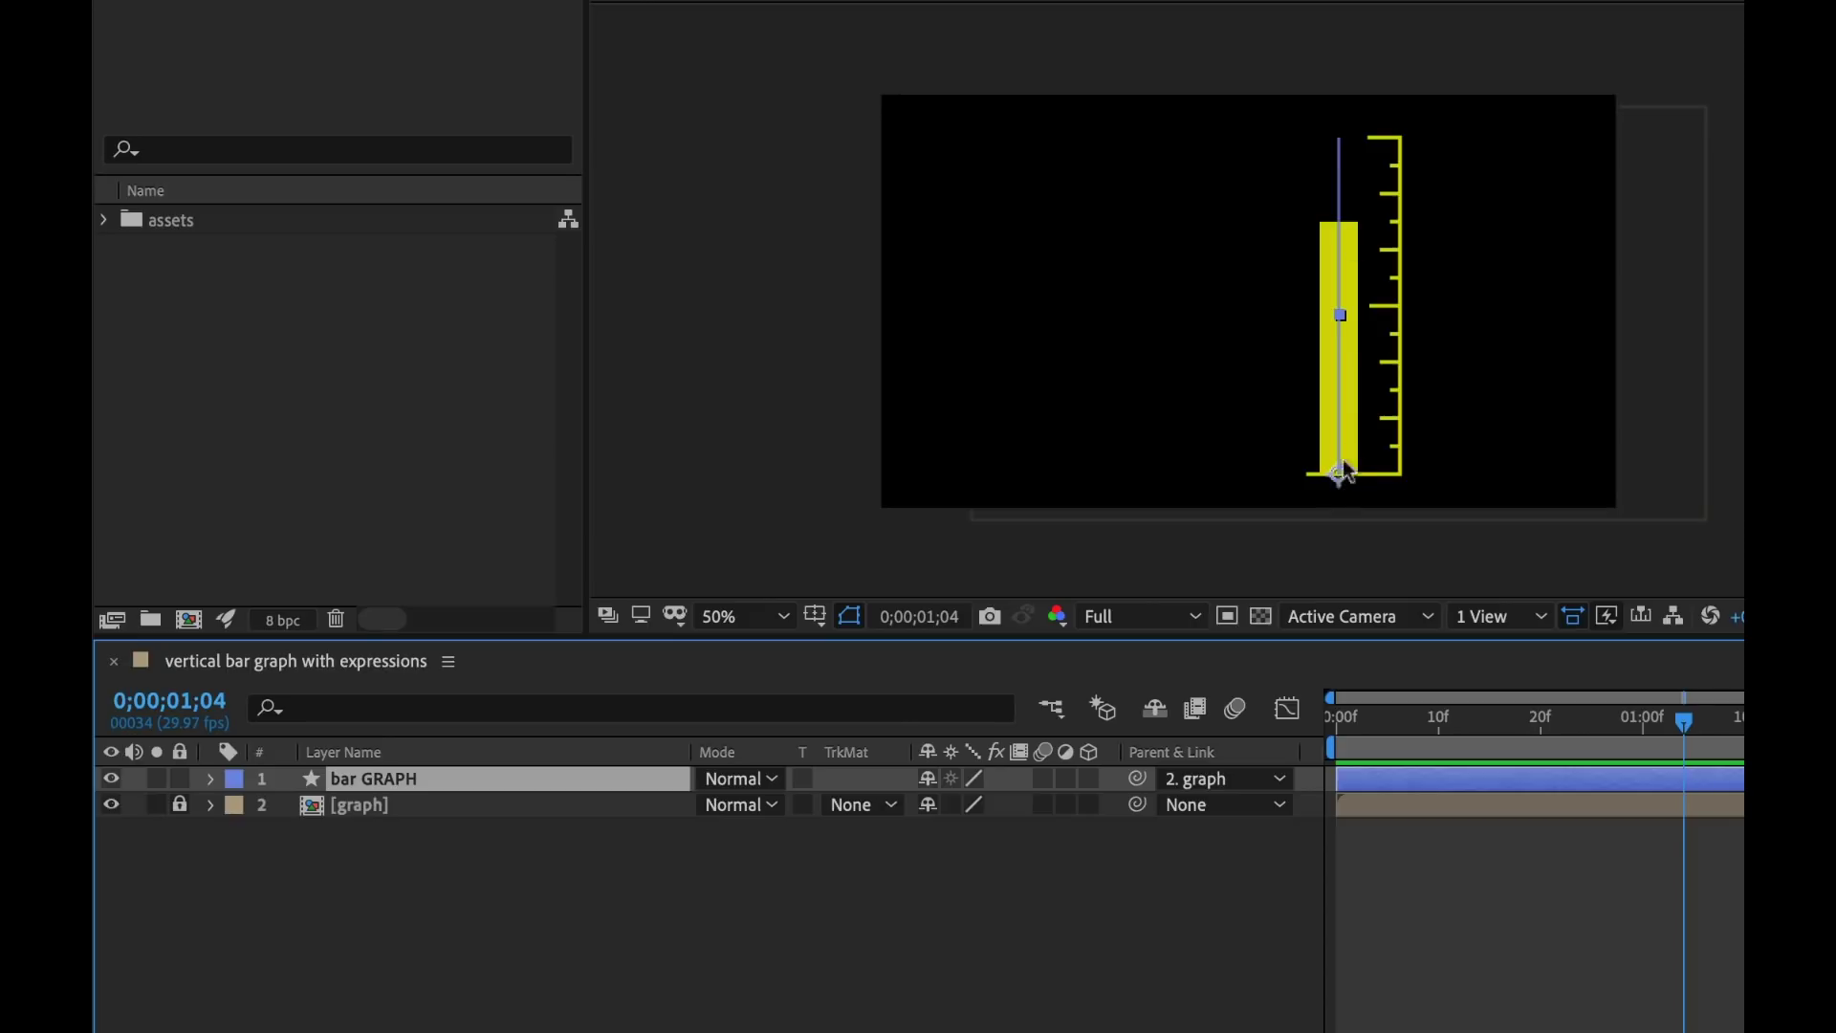
{"action": "left_click", "coordinate": [209, 779]}
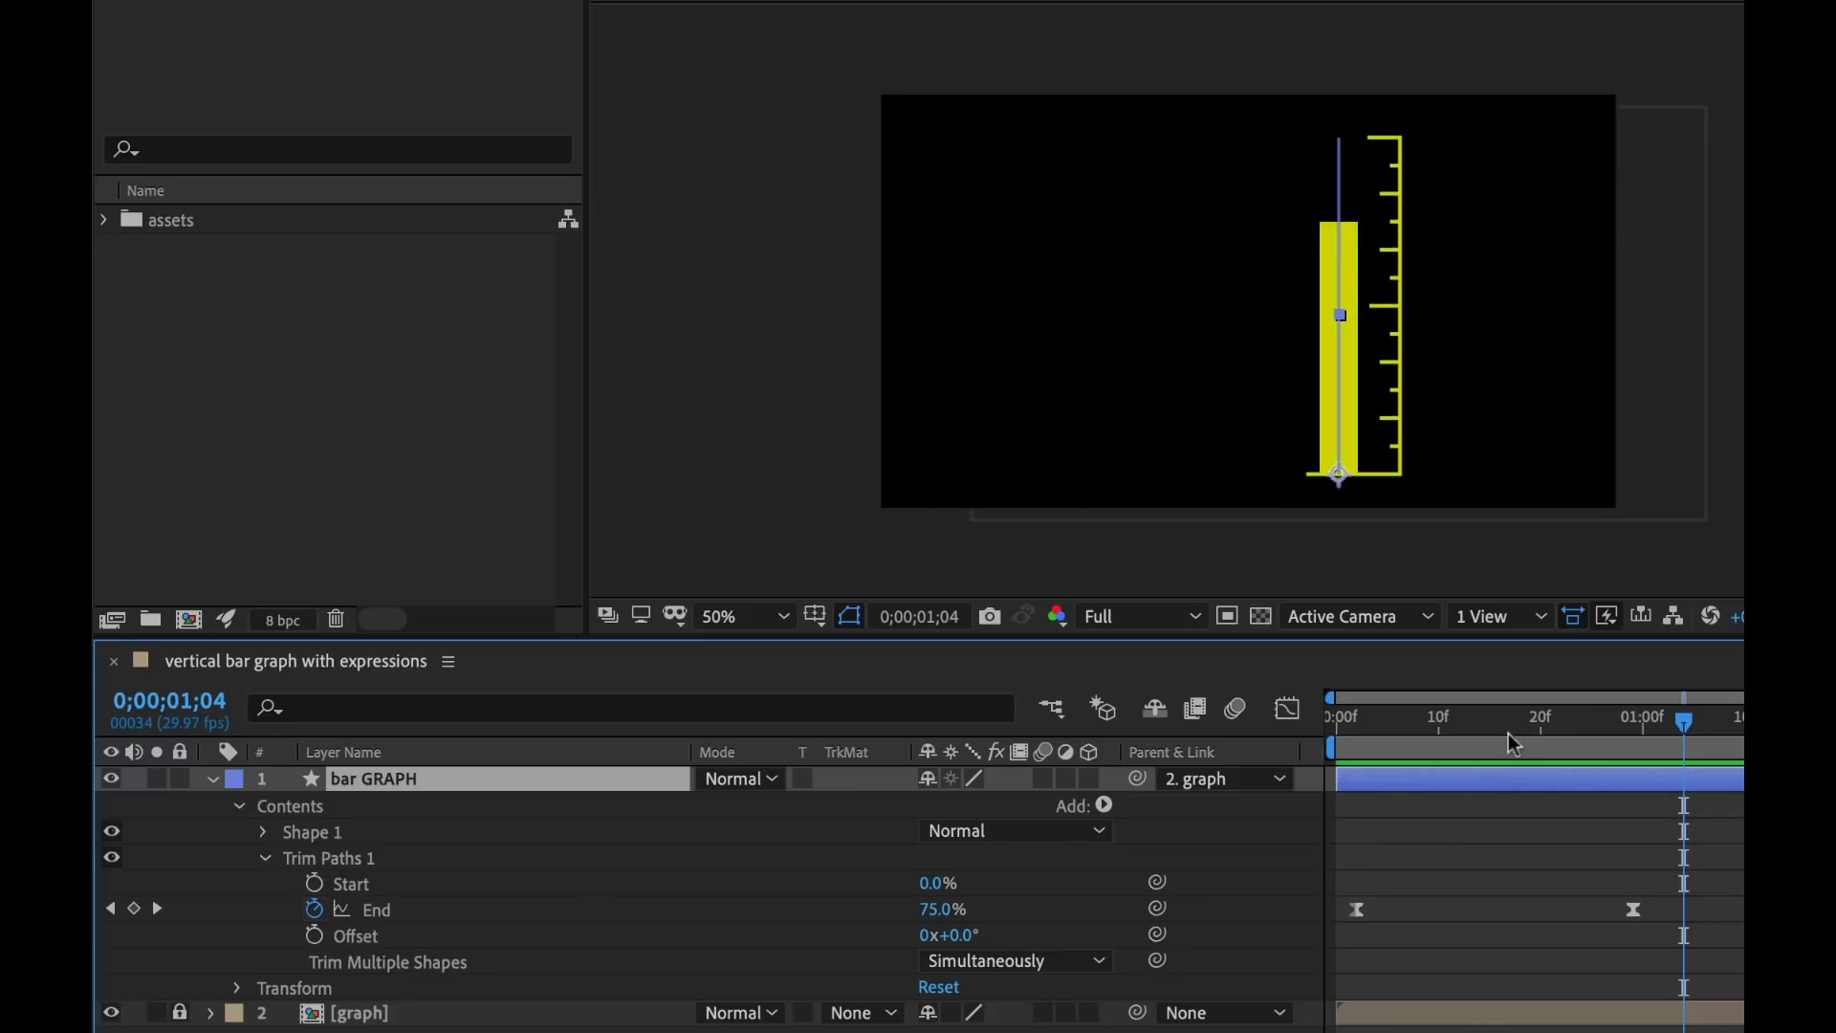
{"action": "left_click_drag", "start_coordinate": [1332, 729], "coordinate": [1419, 729]}
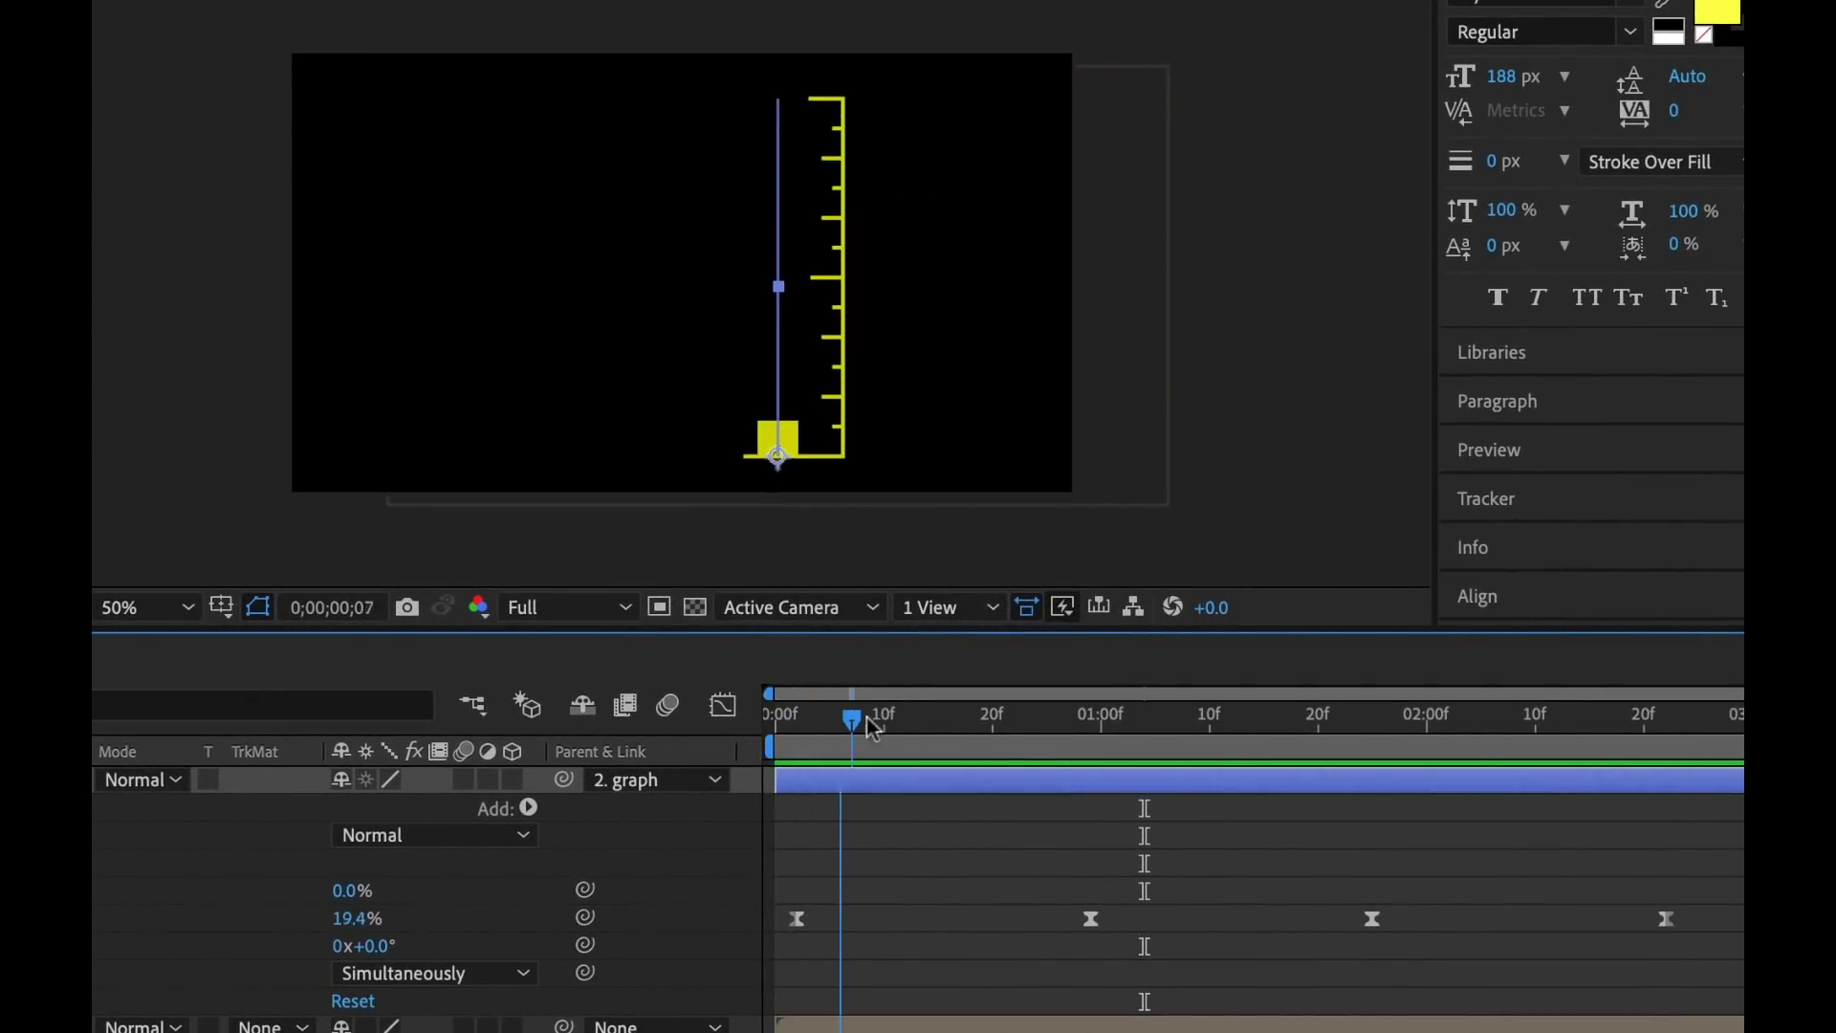
{"action": "left_click_drag", "start_coordinate": [872, 729], "coordinate": [1266, 773]}
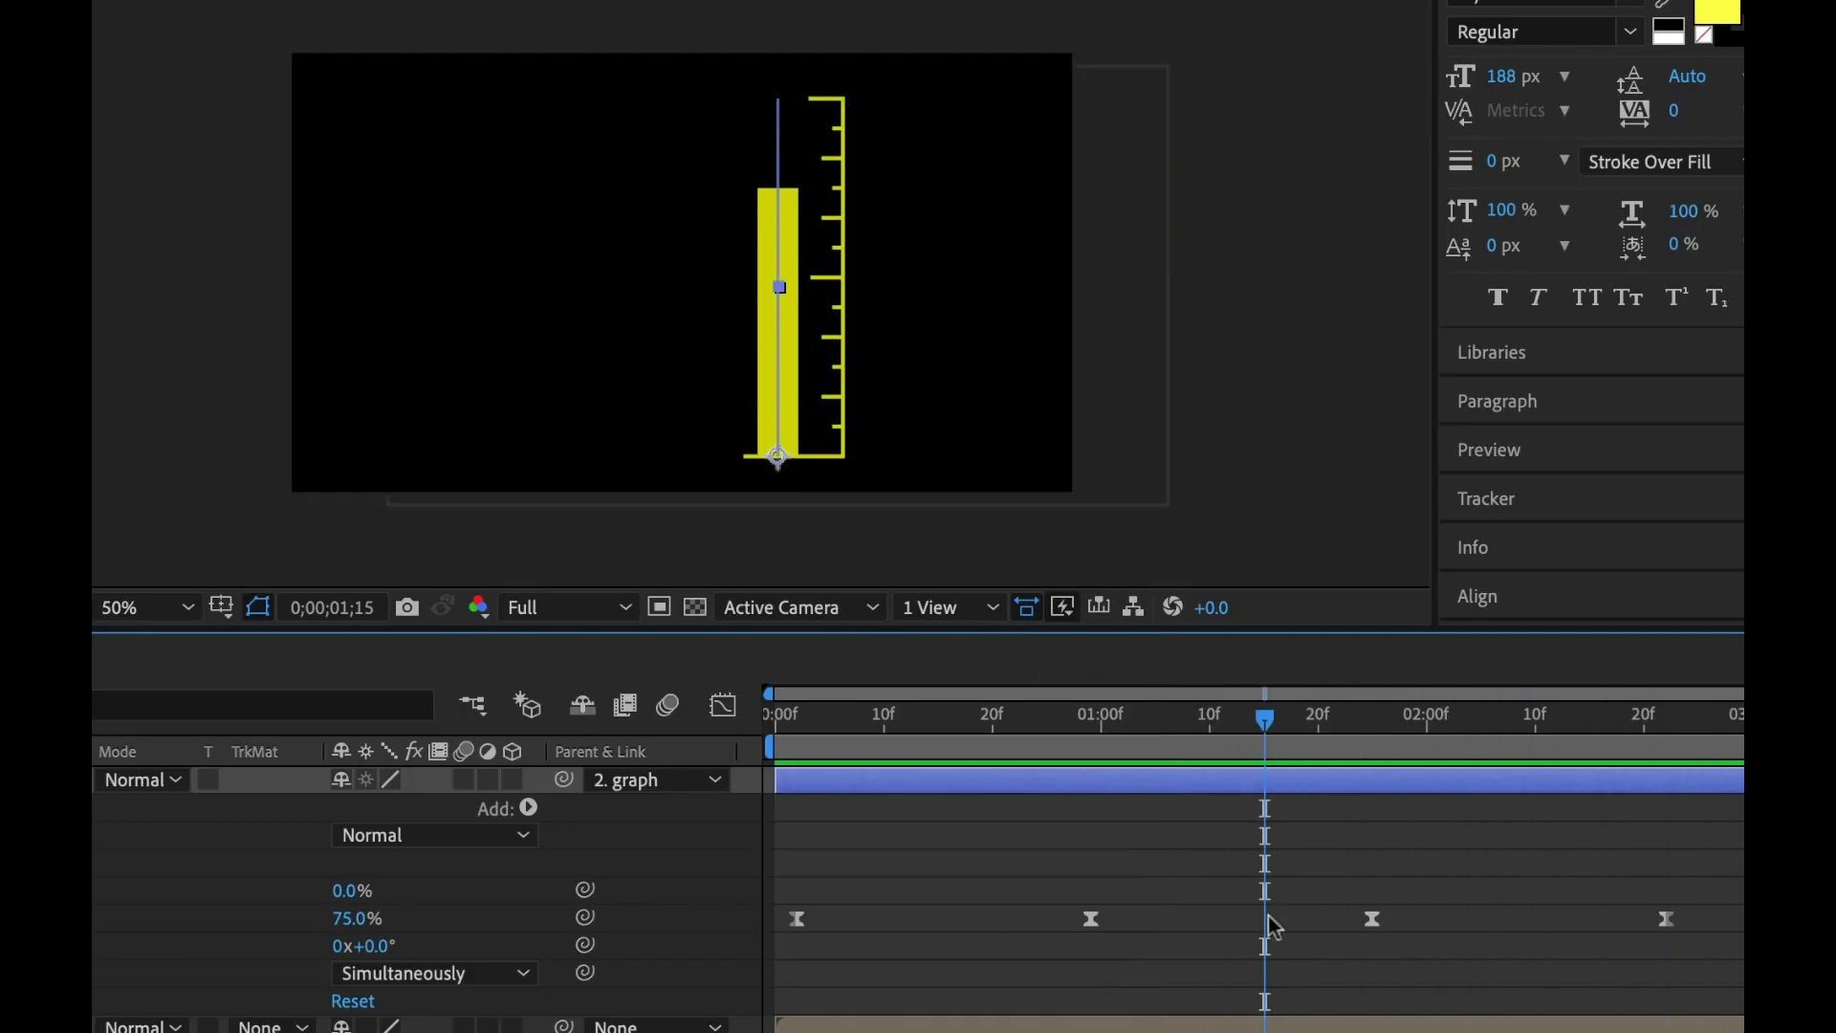
{"action": "left_click", "coordinate": [1164, 876]}
{"action": "left_click_drag", "start_coordinate": [1257, 719], "coordinate": [1145, 721]}
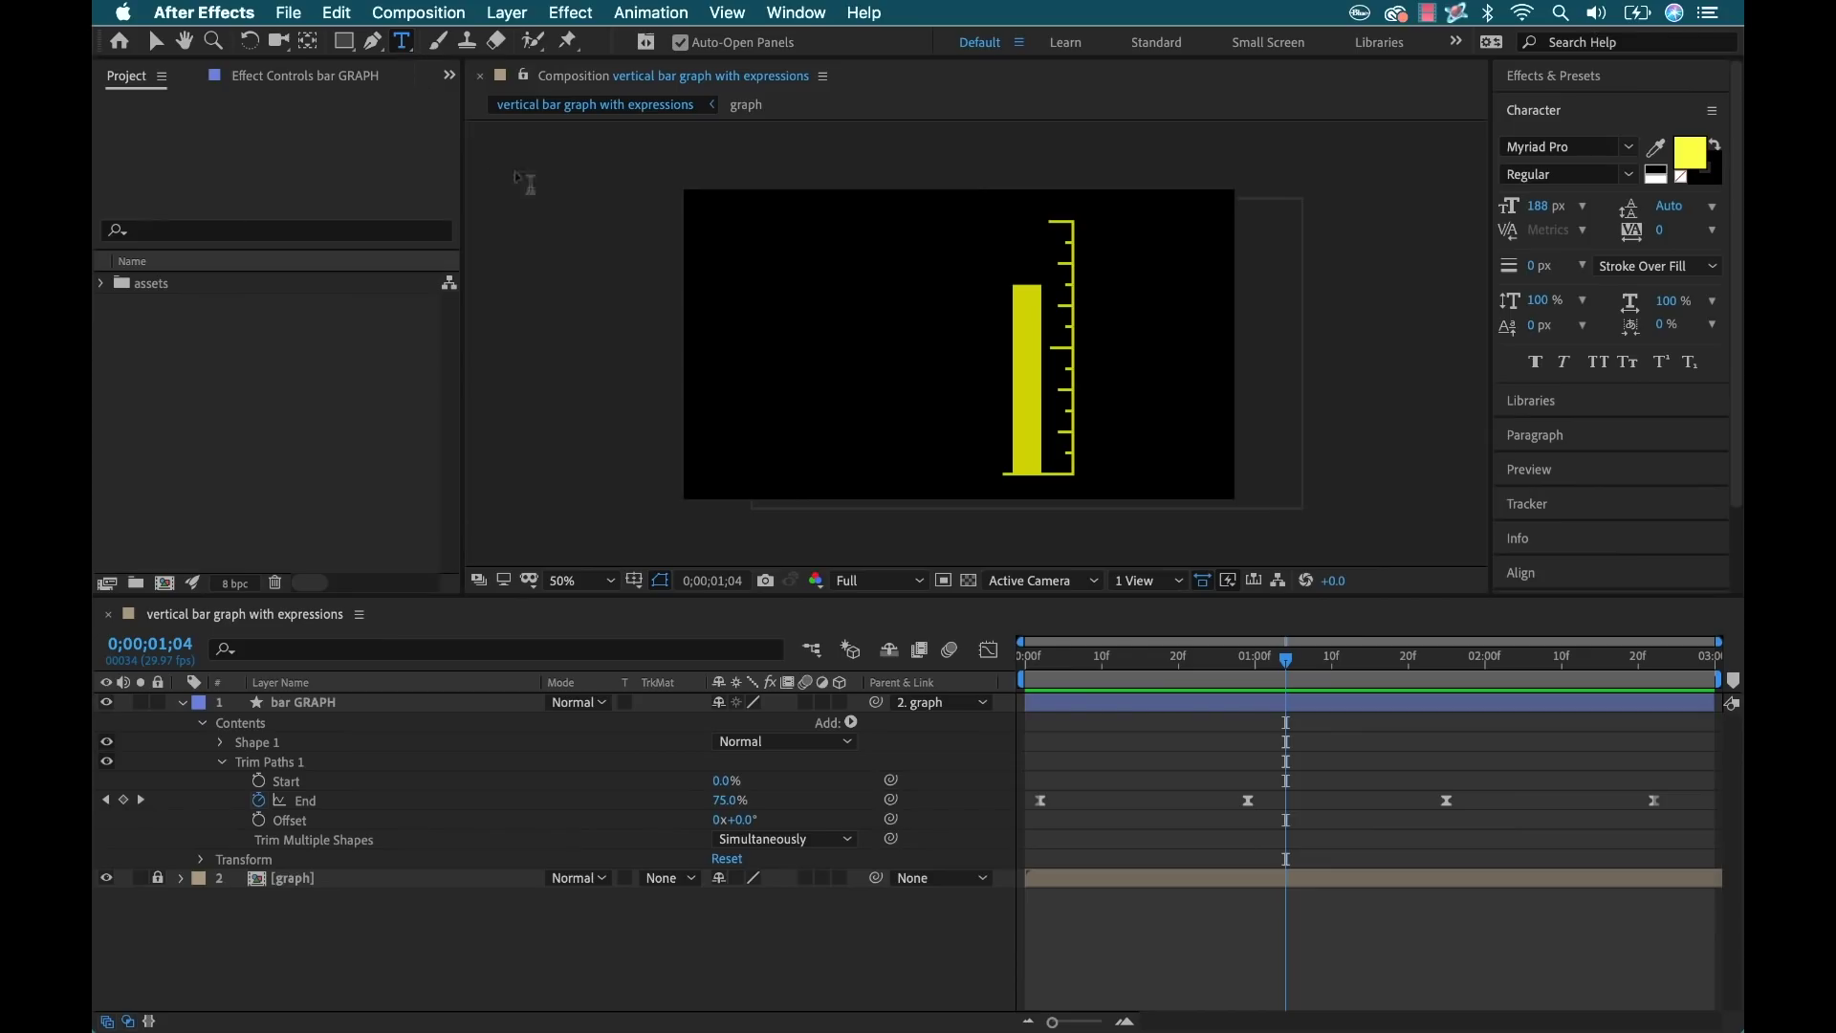
Create an empty text layer beside the bar and link its Source Text to the bar GRAPH's Trim Paths End.
{"action": "left_click", "coordinate": [801, 277]}
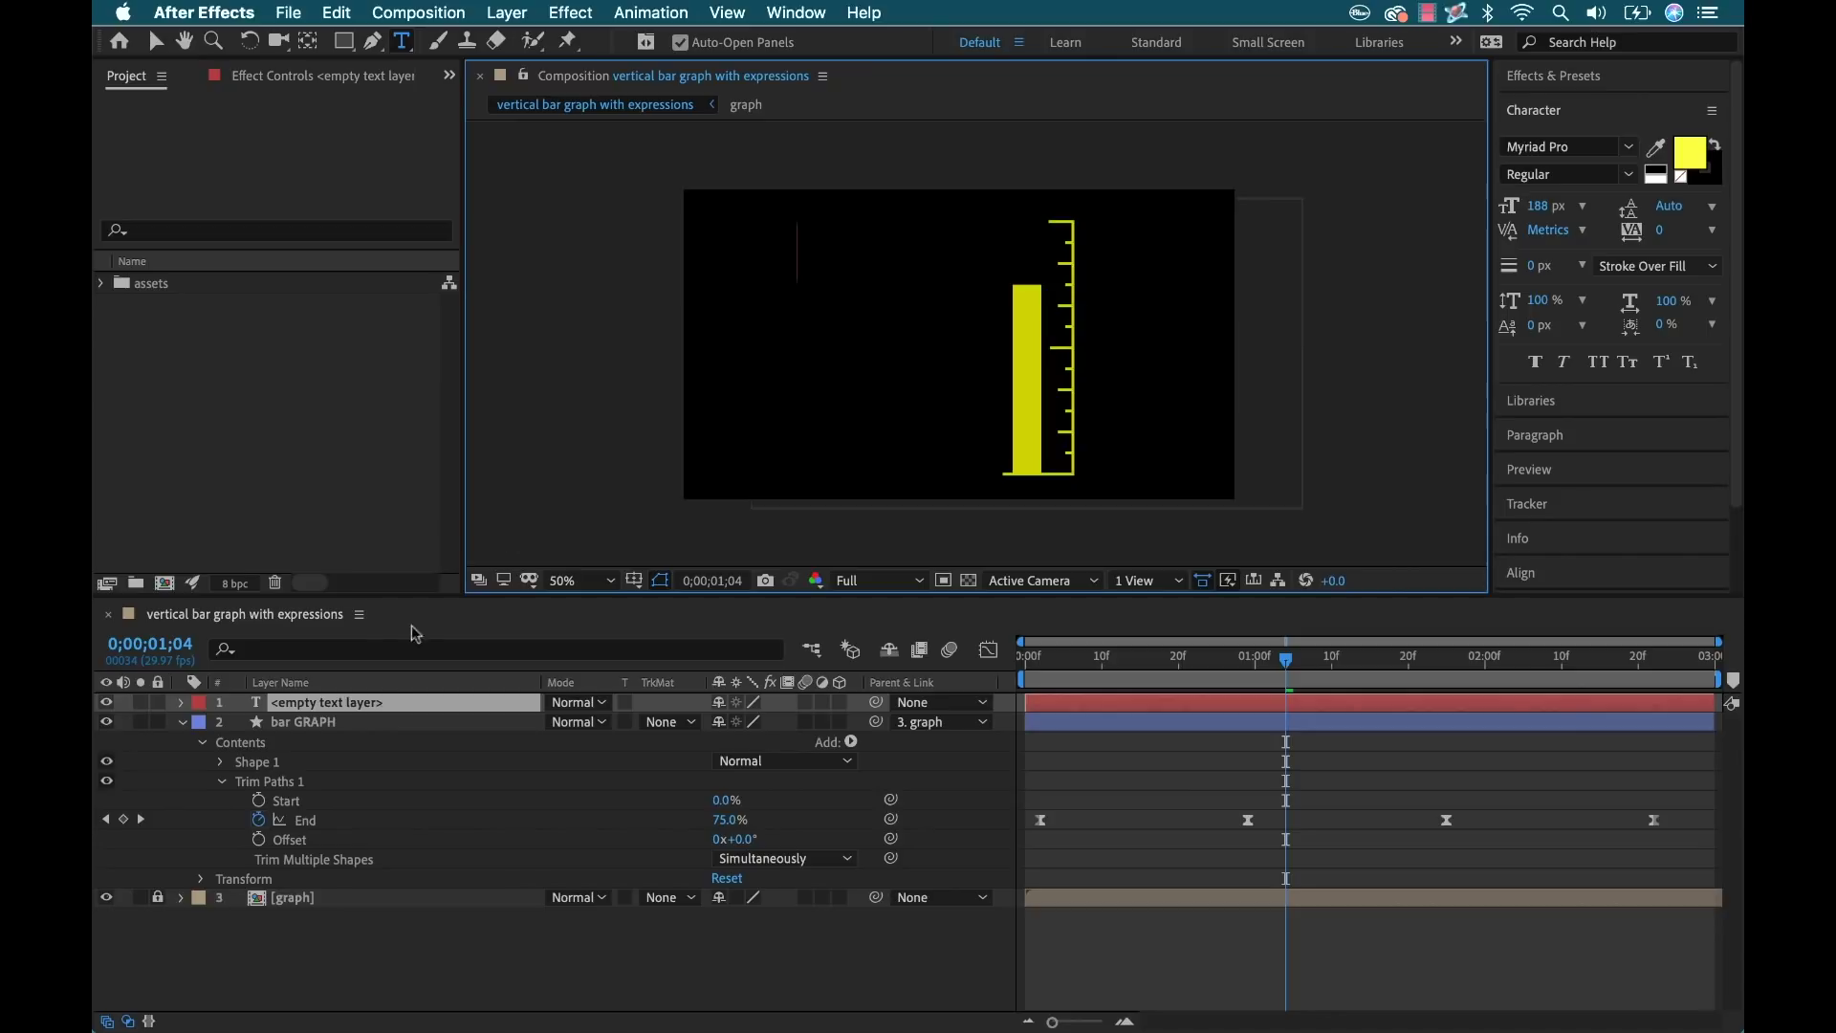
{"action": "left_click", "coordinate": [180, 703]}
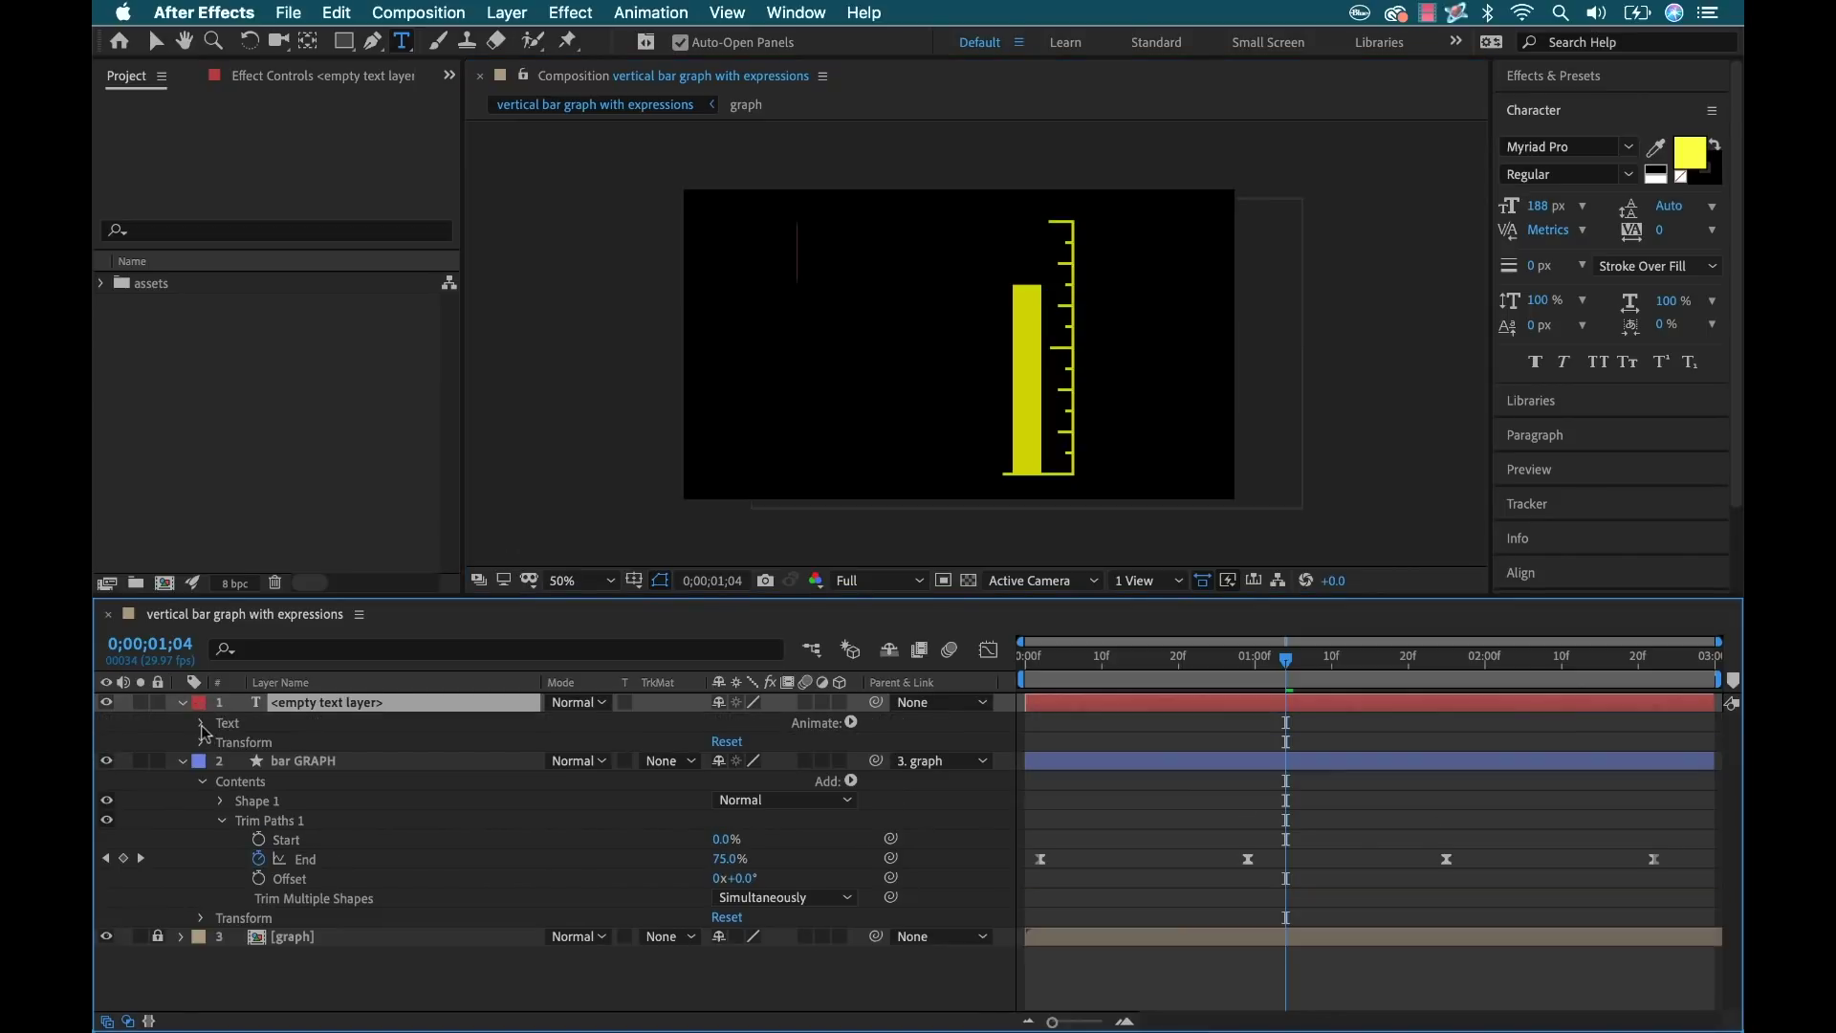
{"action": "left_click", "coordinate": [202, 727]}
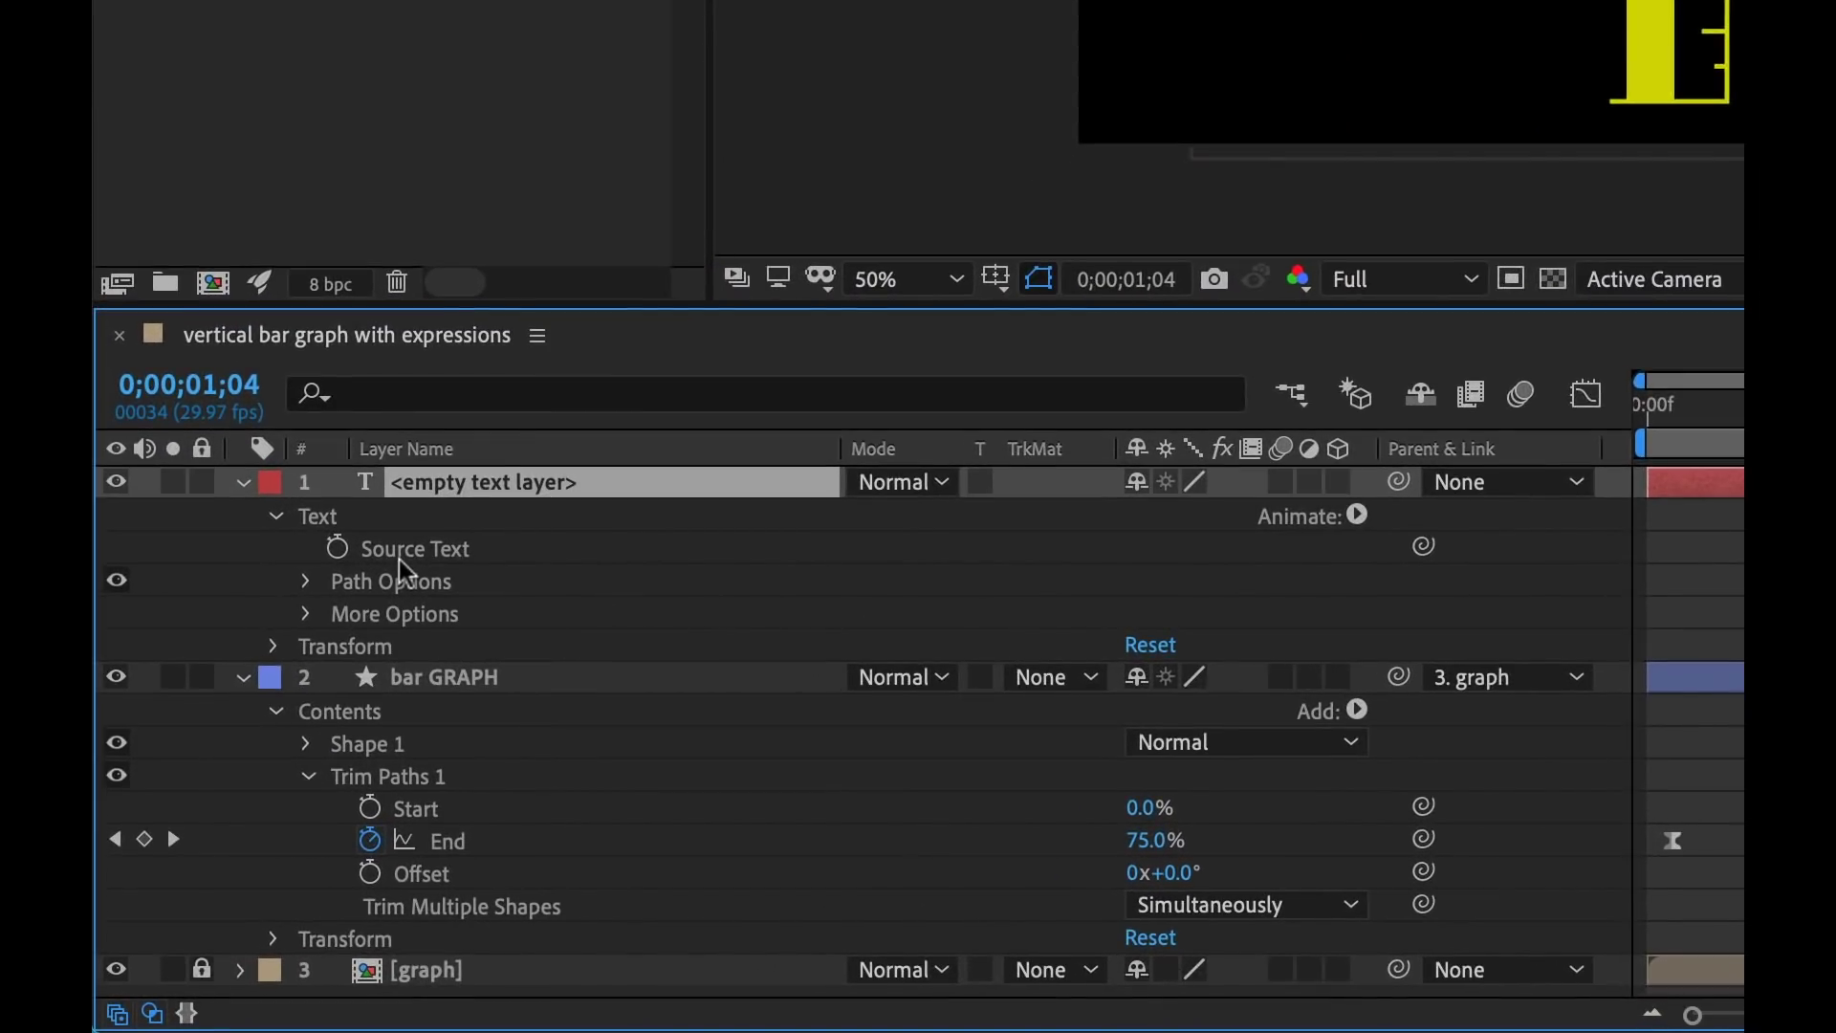
{"action": "left_click_drag", "start_coordinate": [1425, 543], "coordinate": [466, 851]}
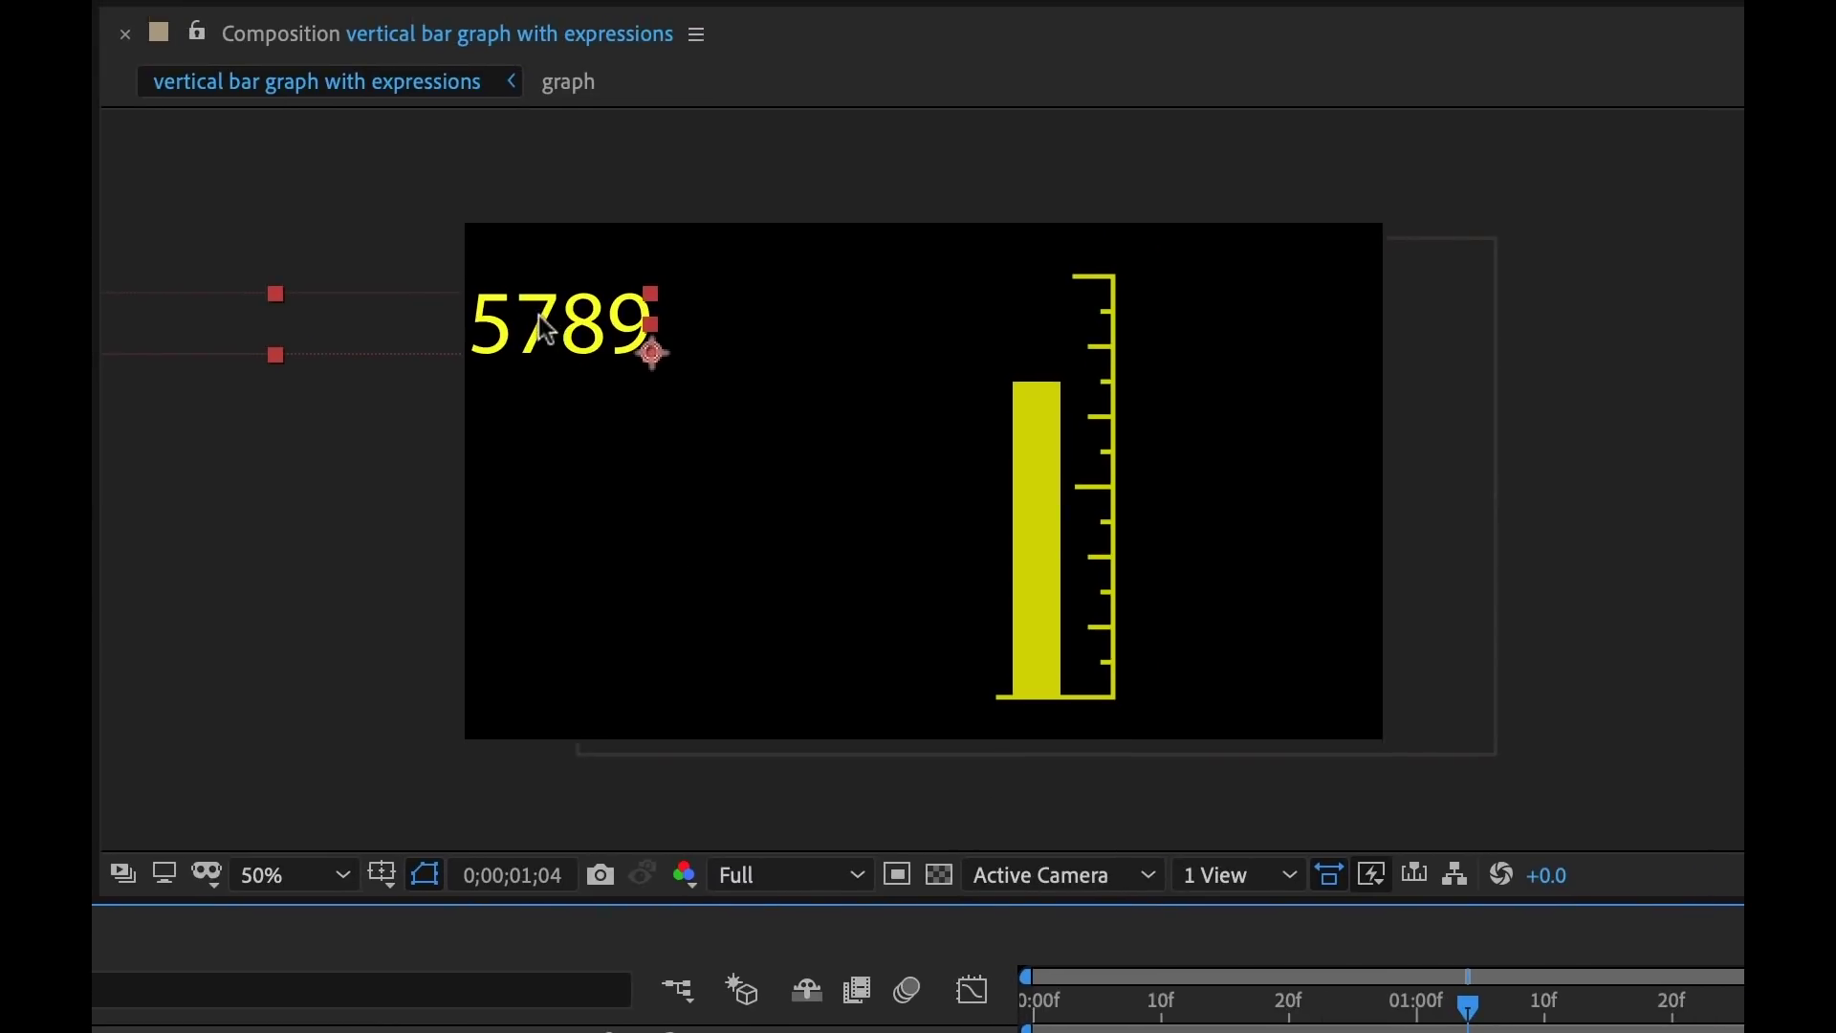
Reposition the linked number text within the frame and preview it across the timeline.
{"action": "left_click_drag", "start_coordinate": [546, 330], "coordinate": [1192, 323]}
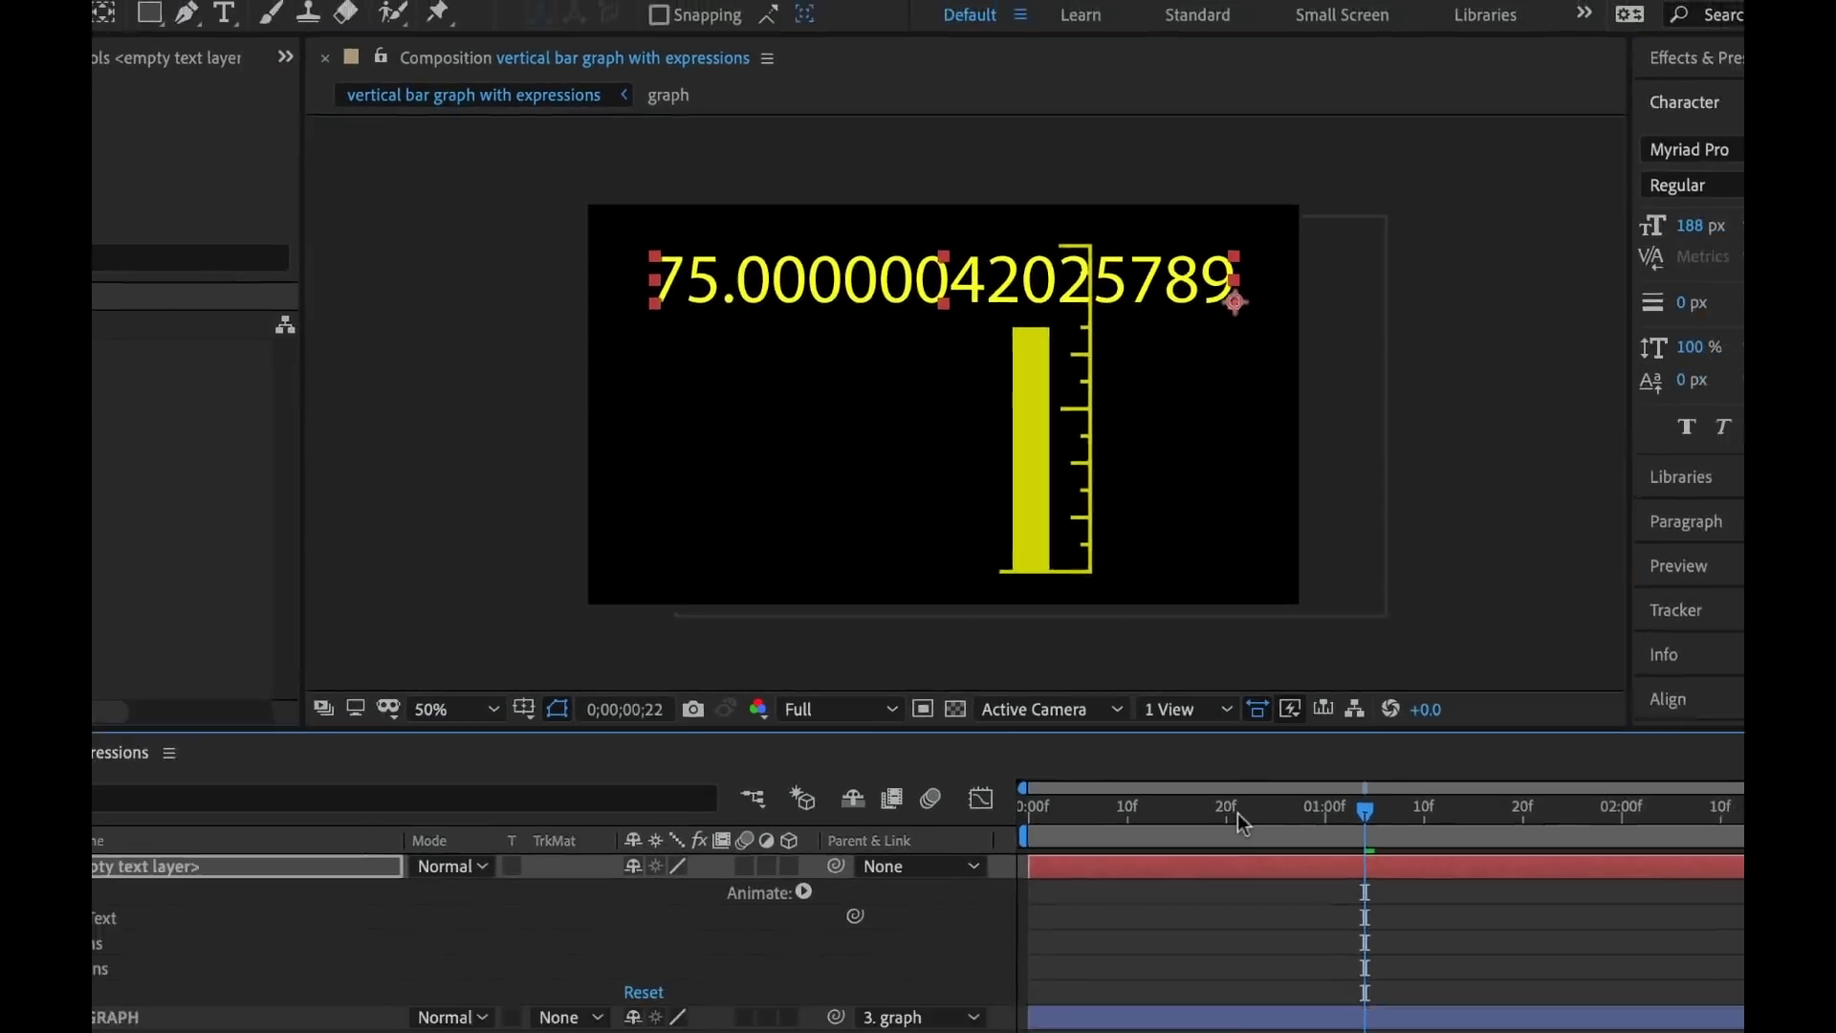
{"action": "left_click_drag", "start_coordinate": [1243, 1001], "coordinate": [972, 1032]}
{"action": "left_click_drag", "start_coordinate": [1023, 690], "coordinate": [1268, 690]}
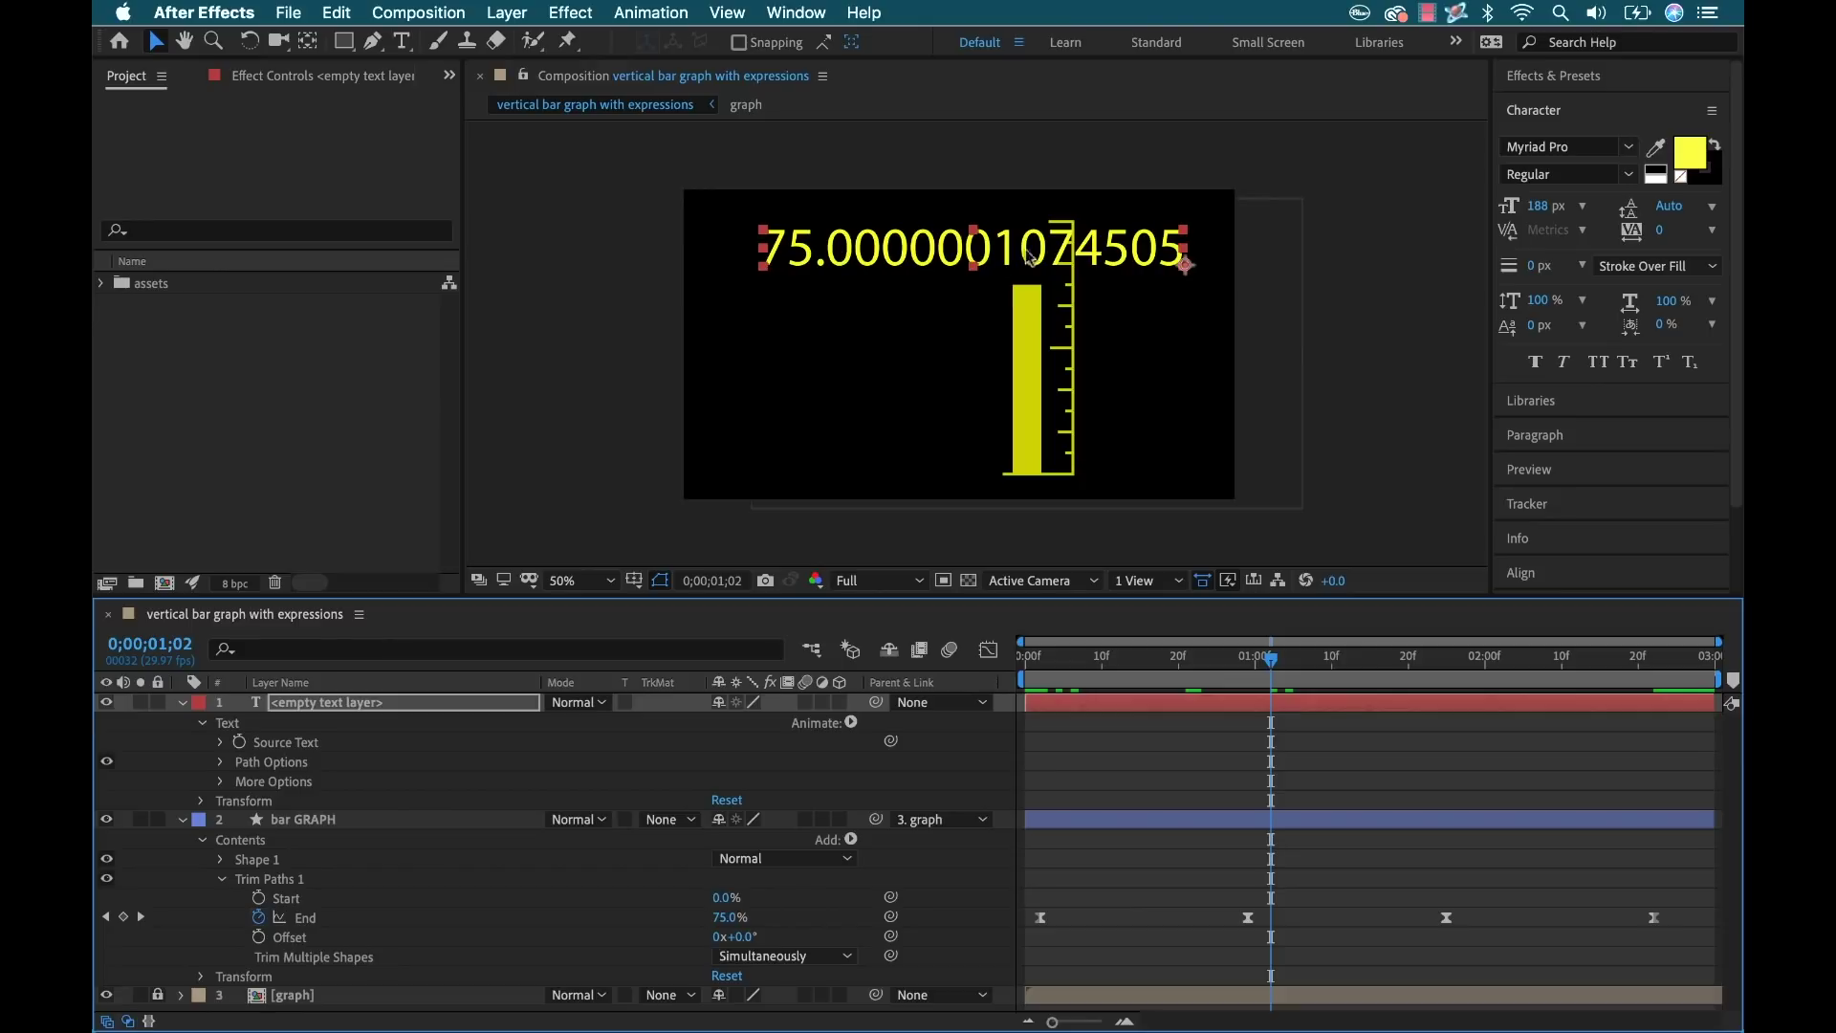
{"action": "left_click_drag", "start_coordinate": [1132, 258], "coordinate": [830, 263]}
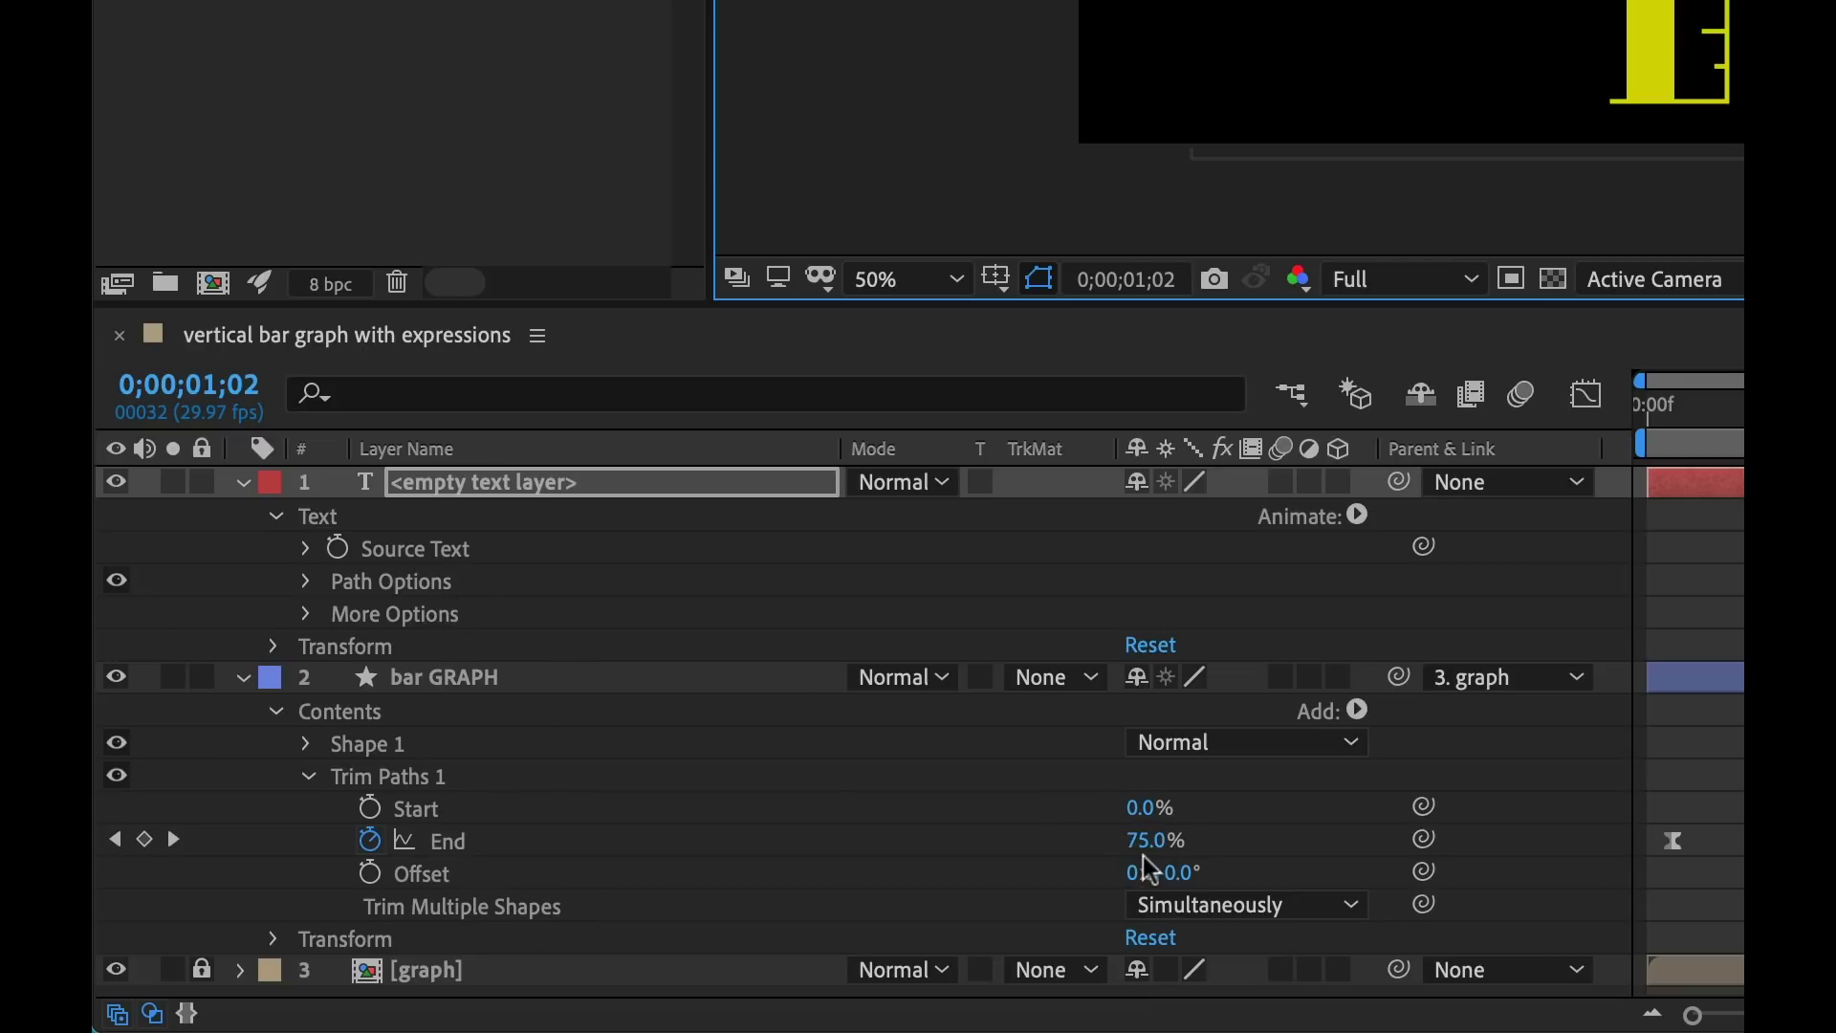
Add the expression Math.round(value) to the bar GRAPH's Trim Paths End and preview the rounded counter from the composition's start.
{"action": "left_click", "coordinate": [371, 841], "text": "alt"}
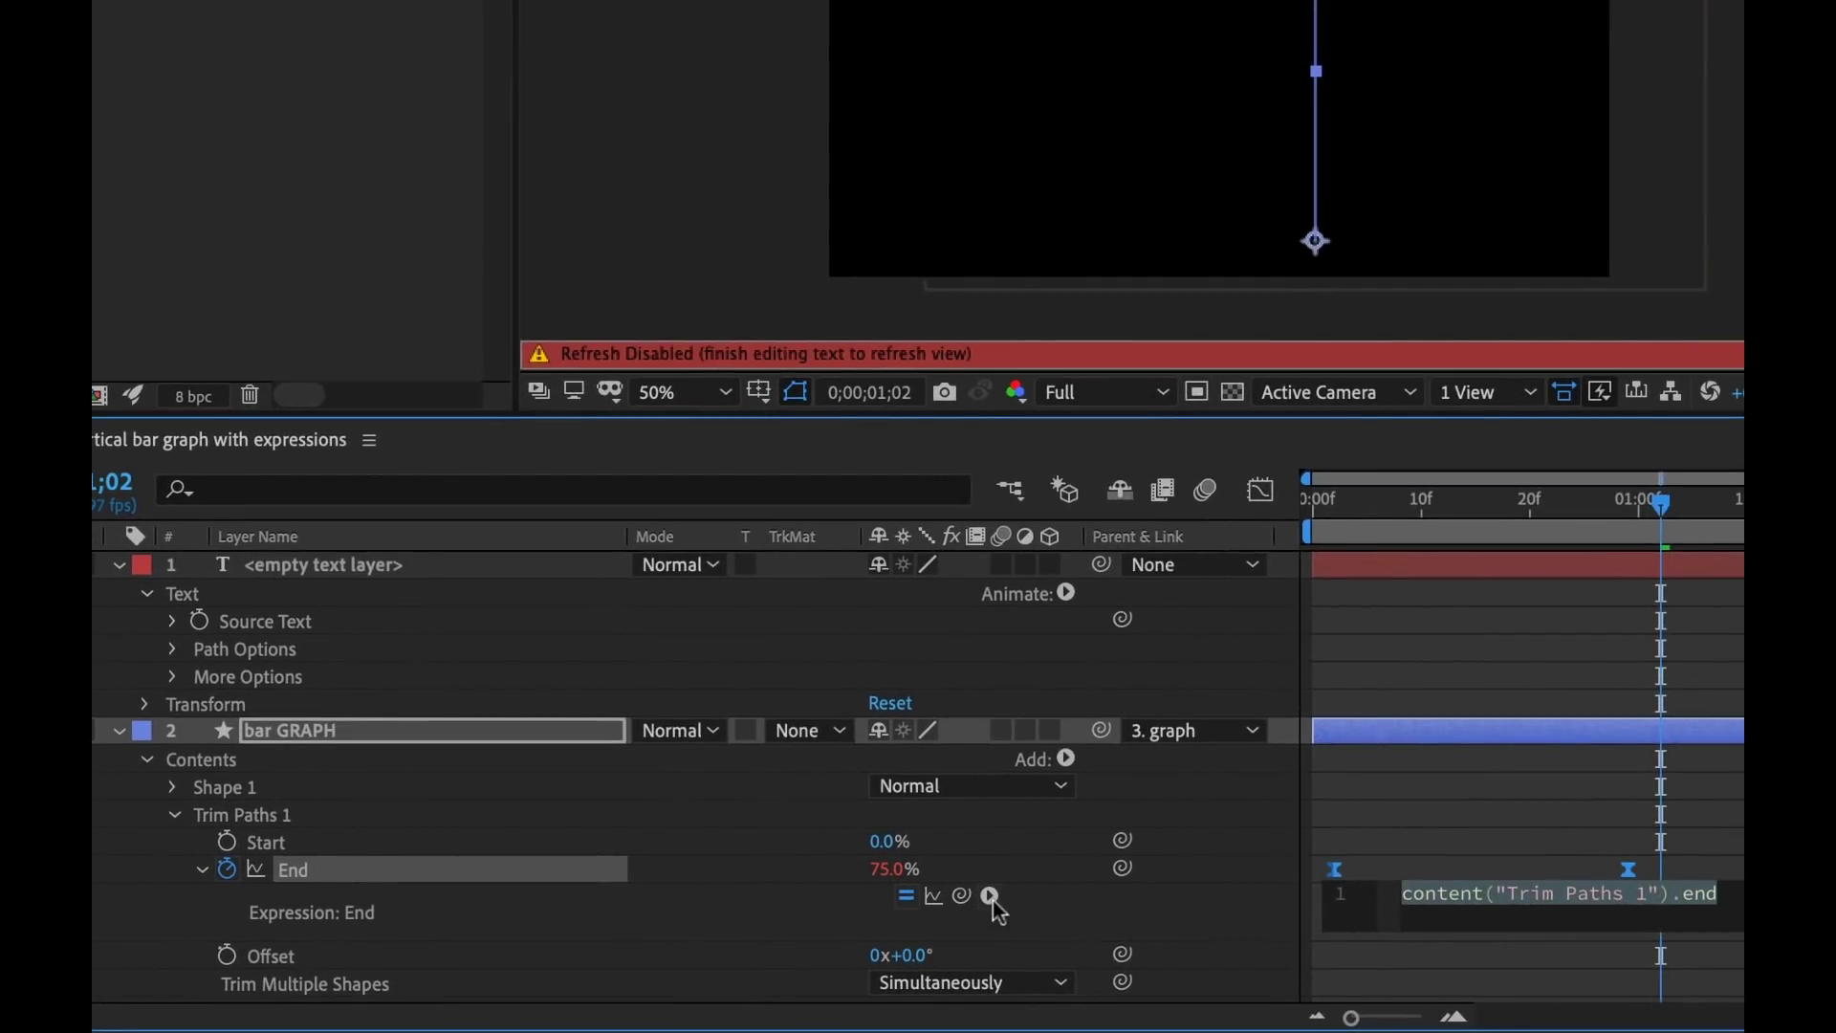
{"action": "left_click", "coordinate": [991, 897]}
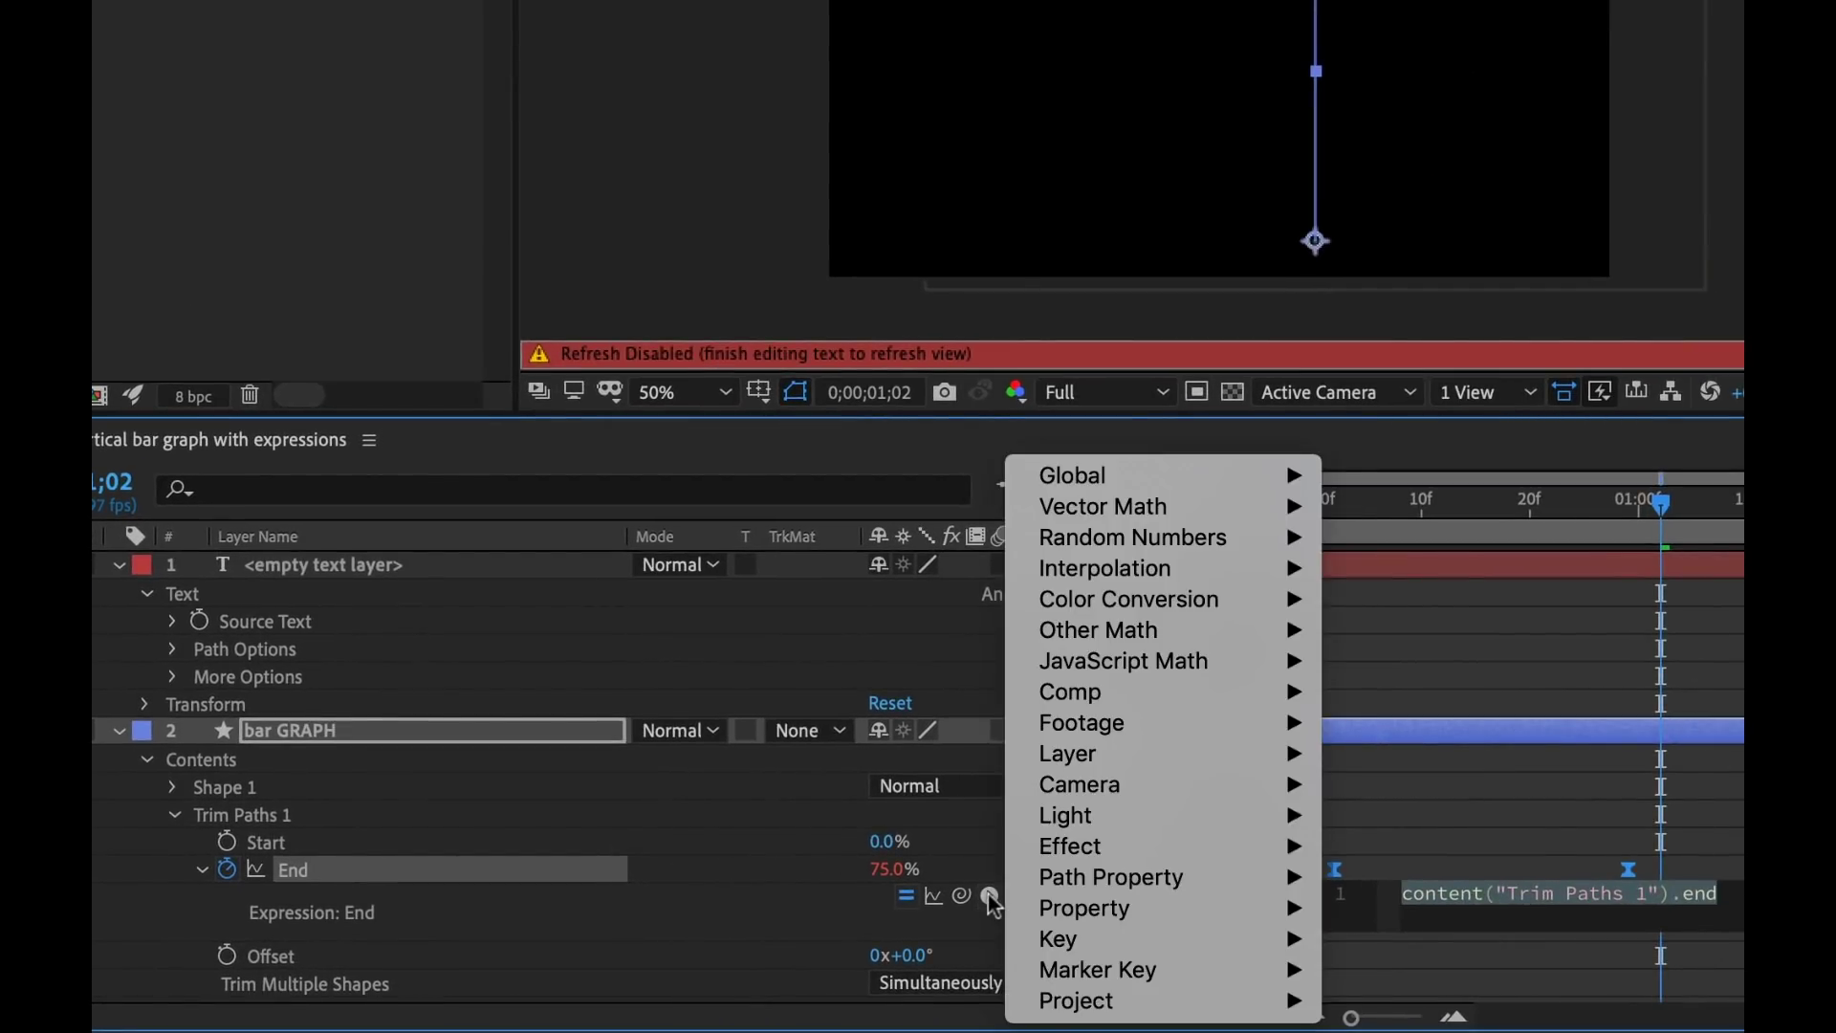
{"action": "mouse_move", "coordinate": [1171, 670]}
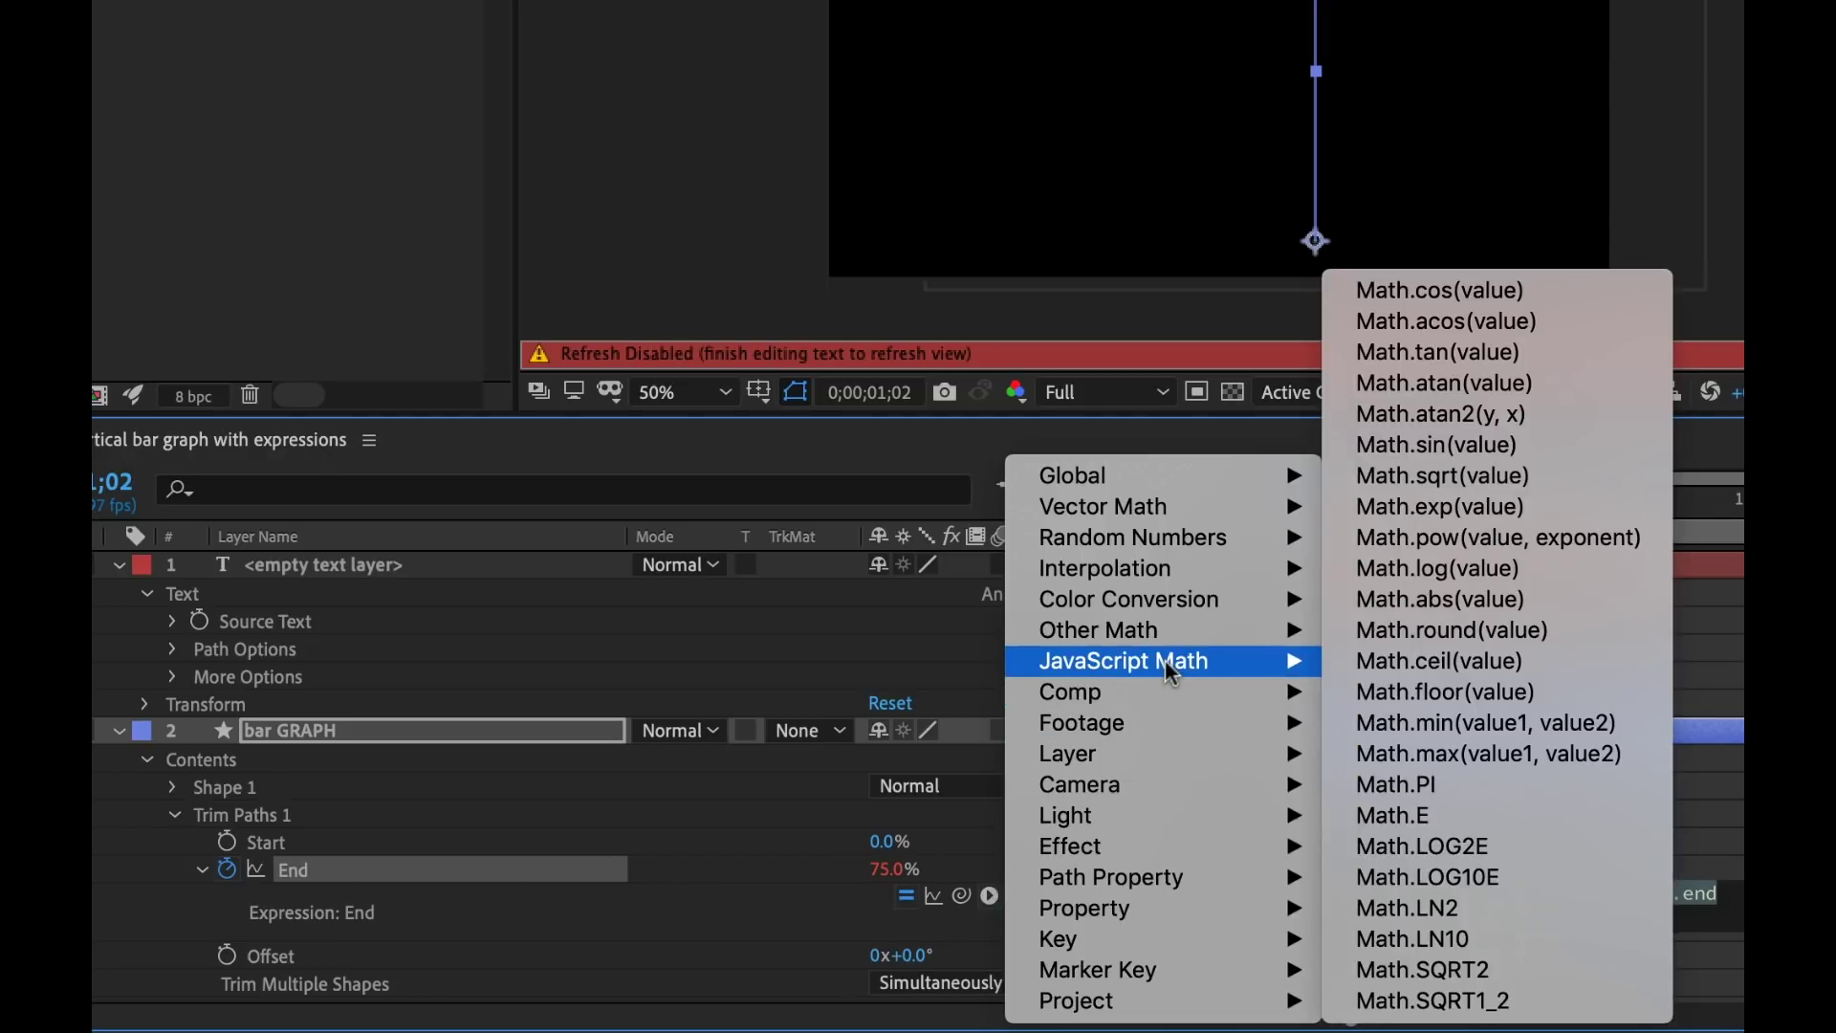
{"action": "left_click", "coordinate": [1477, 632]}
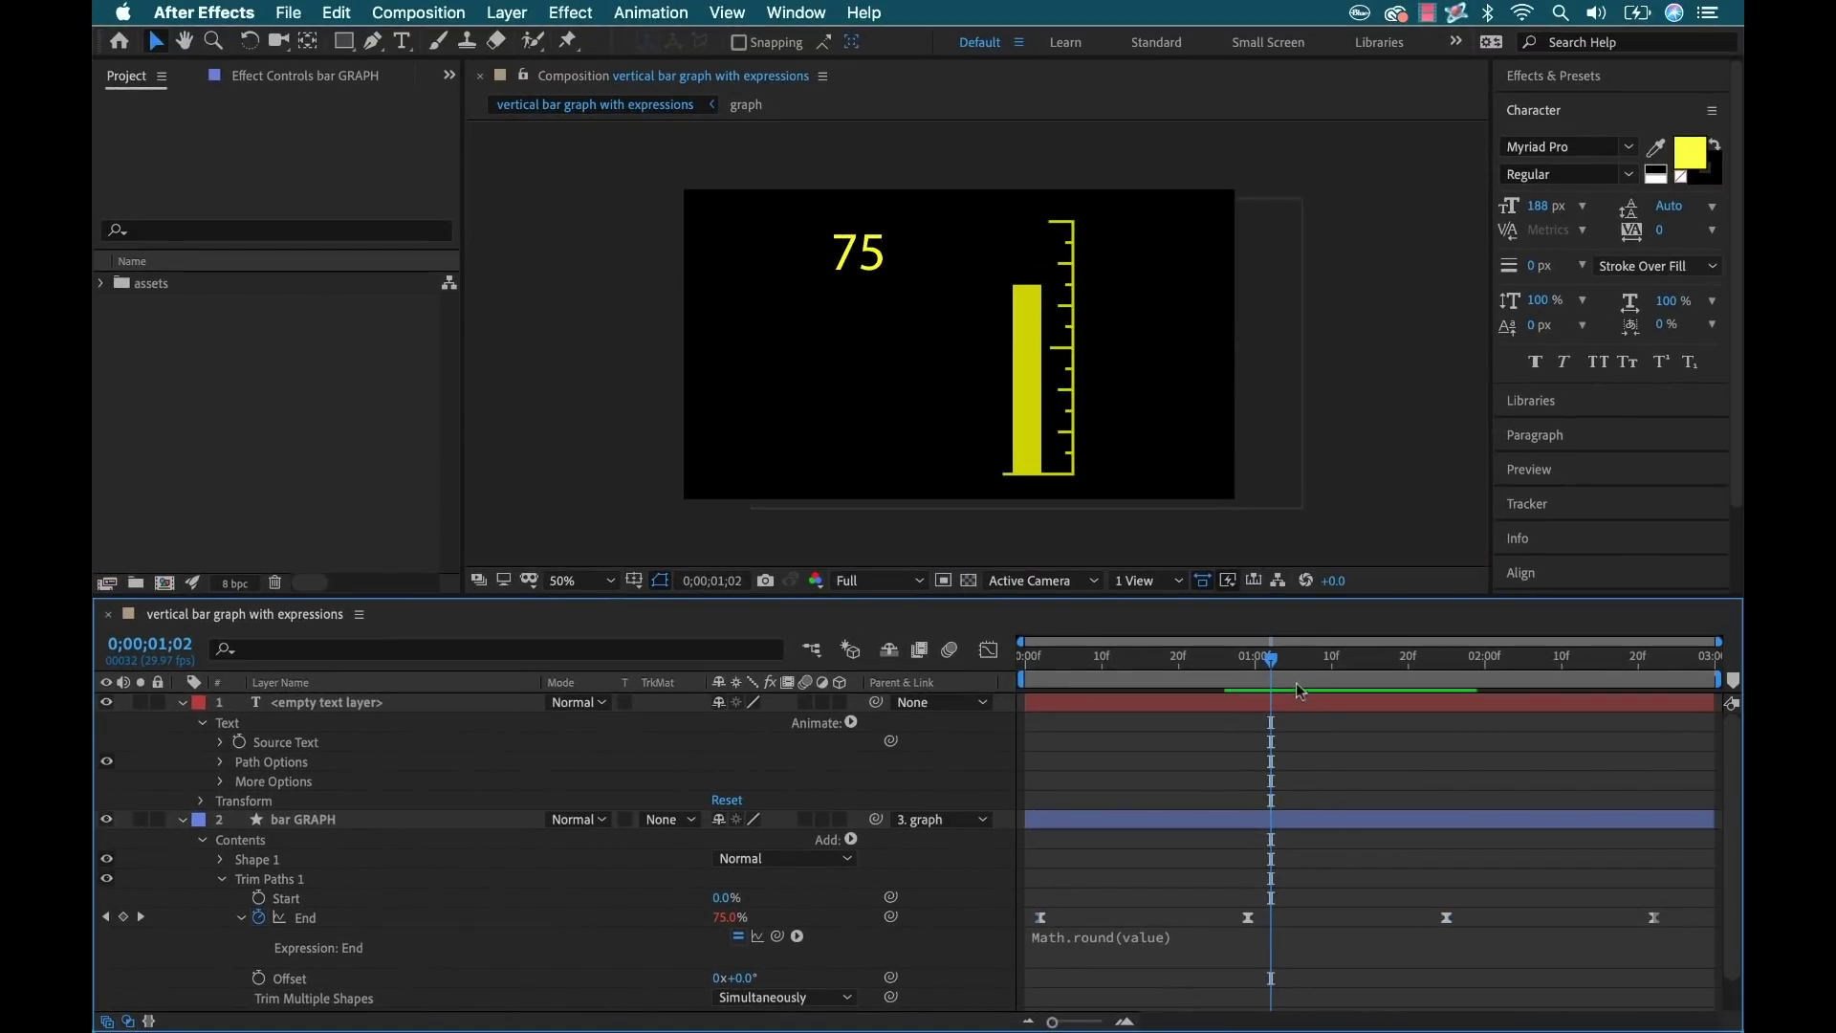
{"action": "left_click_drag", "start_coordinate": [1277, 674], "coordinate": [1025, 675]}
{"action": "key", "text": "space"}
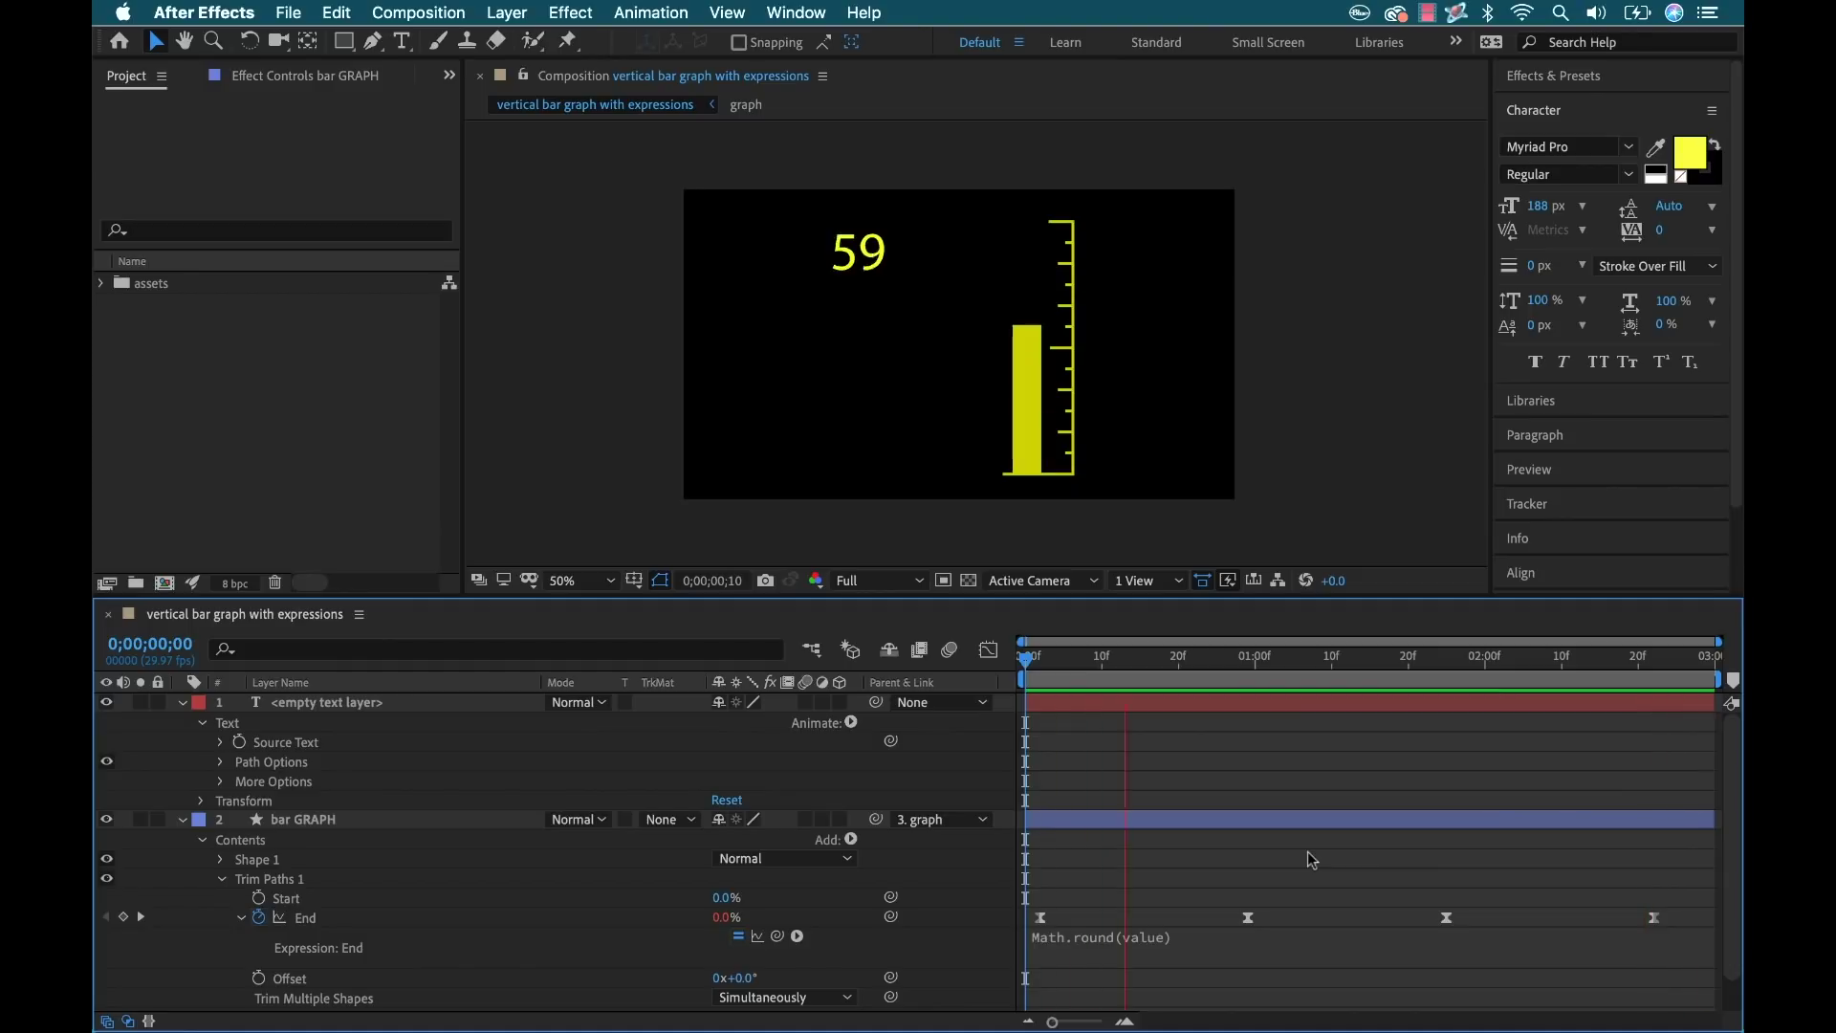
{"action": "key", "text": "space"}
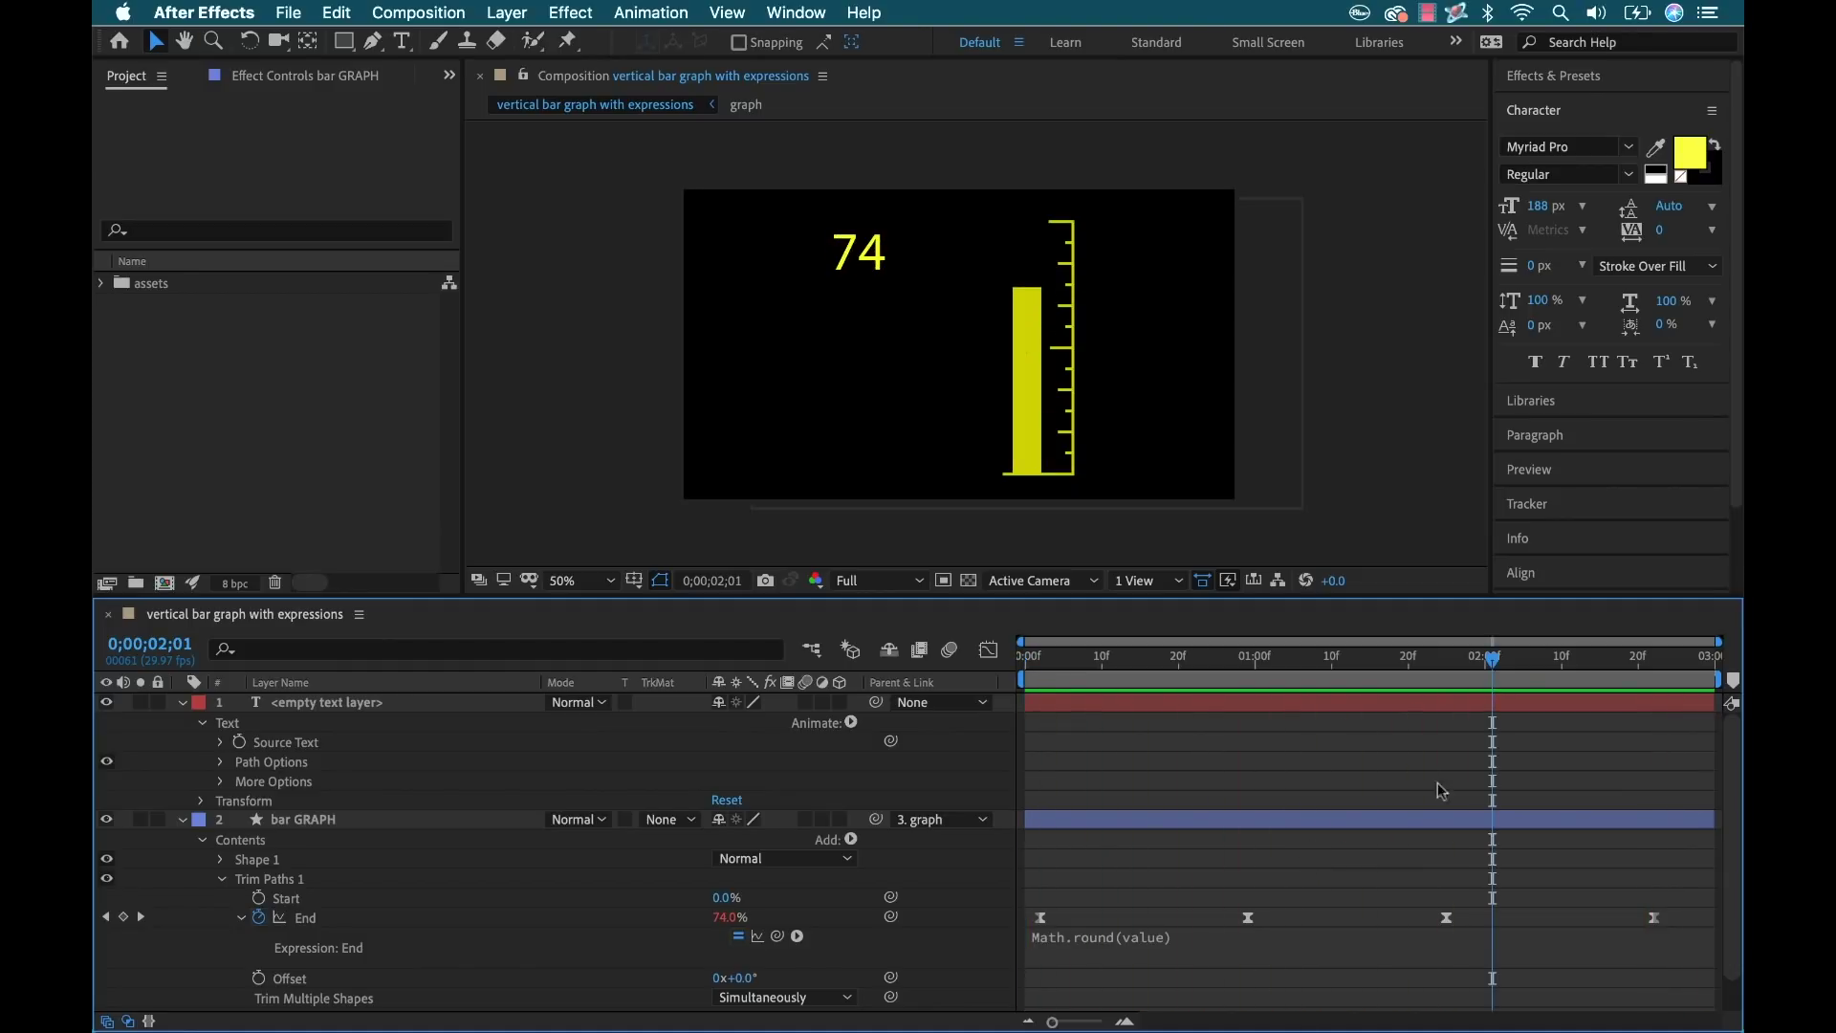
{"action": "left_click_drag", "start_coordinate": [1488, 670], "coordinate": [1377, 667]}
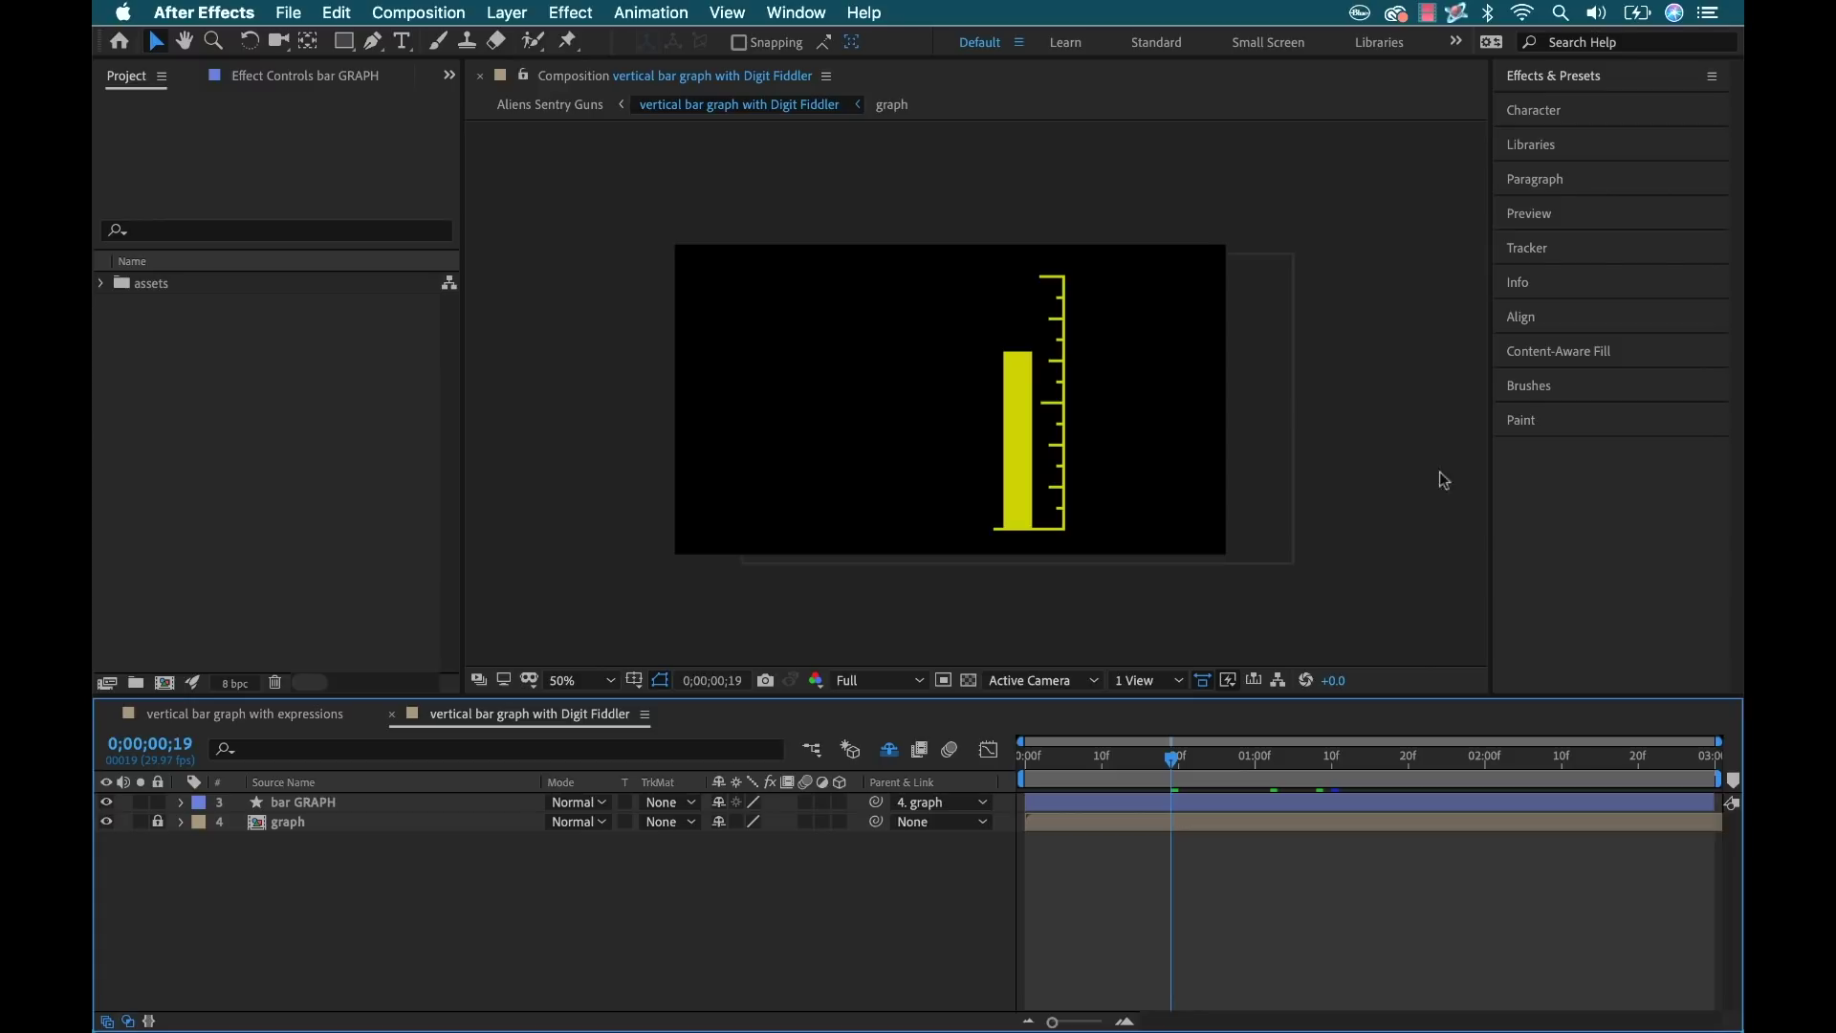
Find the Digit Fiddler v1.3.1 preset, add it to the Digit Fiddler bar graph composition and place its number beside the bar.
{"action": "left_click", "coordinate": [1569, 78]}
{"action": "left_click", "coordinate": [1591, 109]}
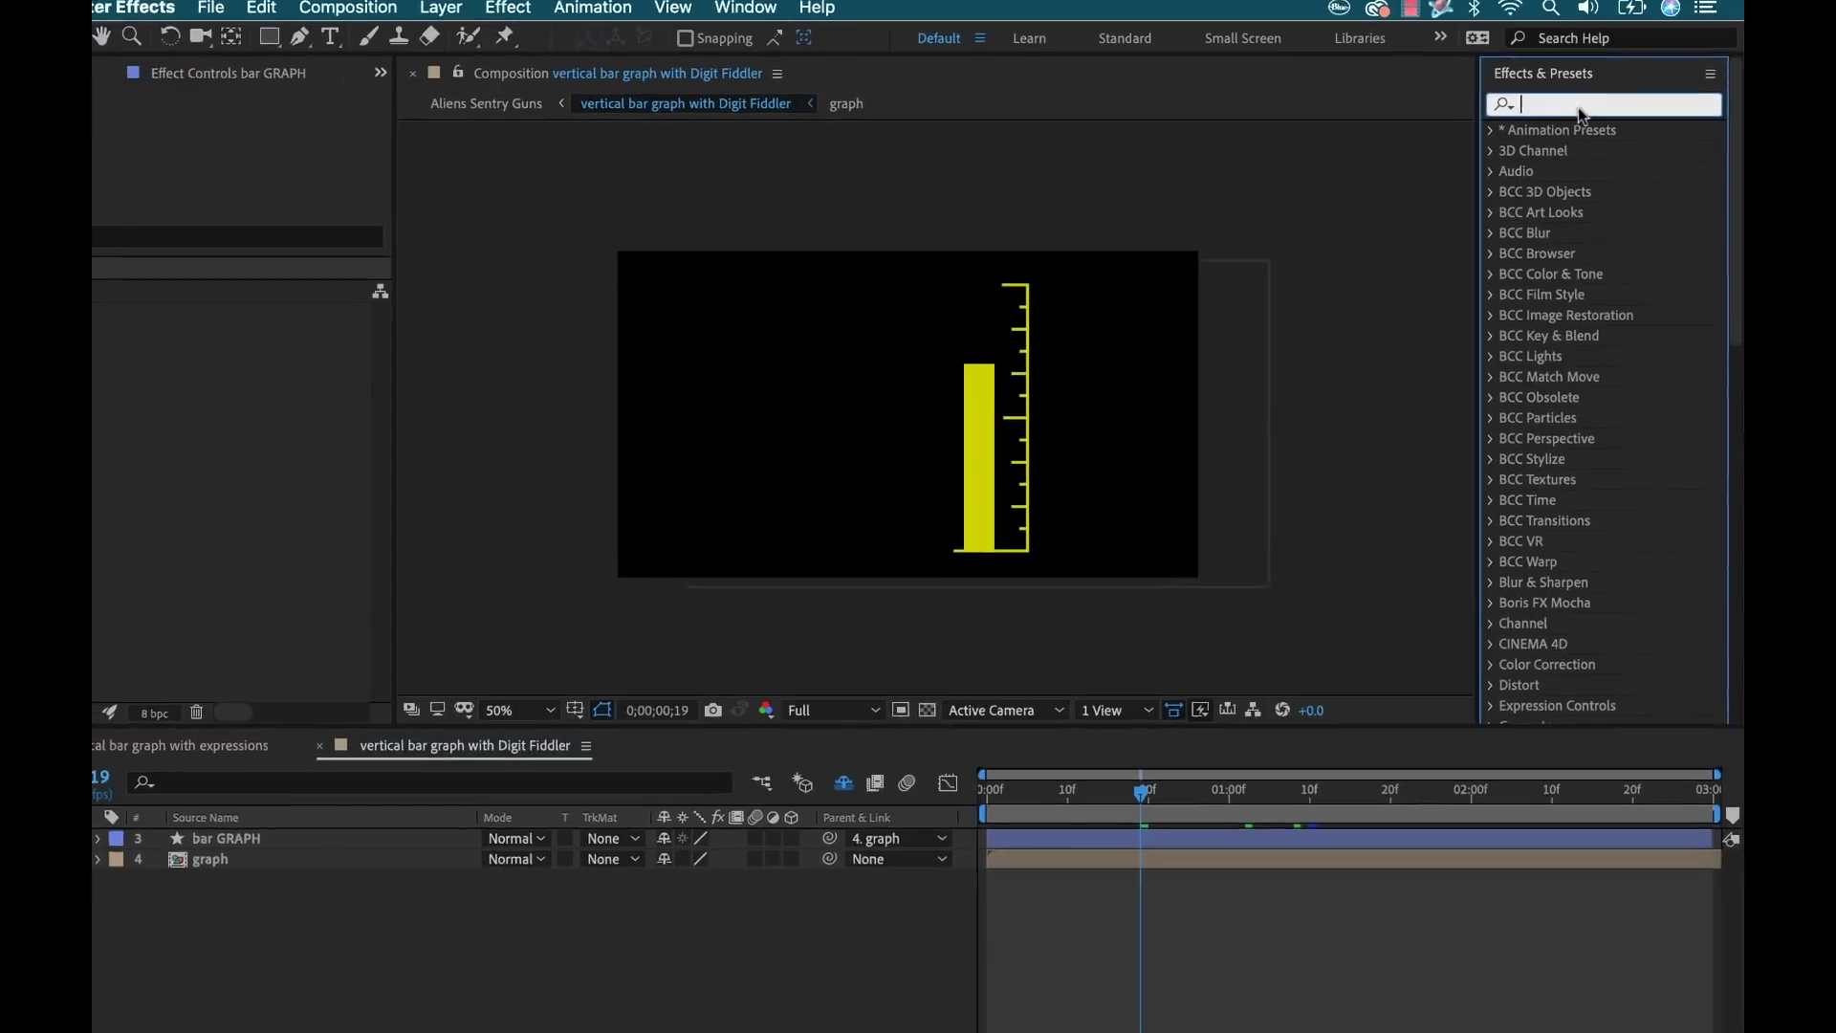
{"action": "type", "text": "digit fidd"}
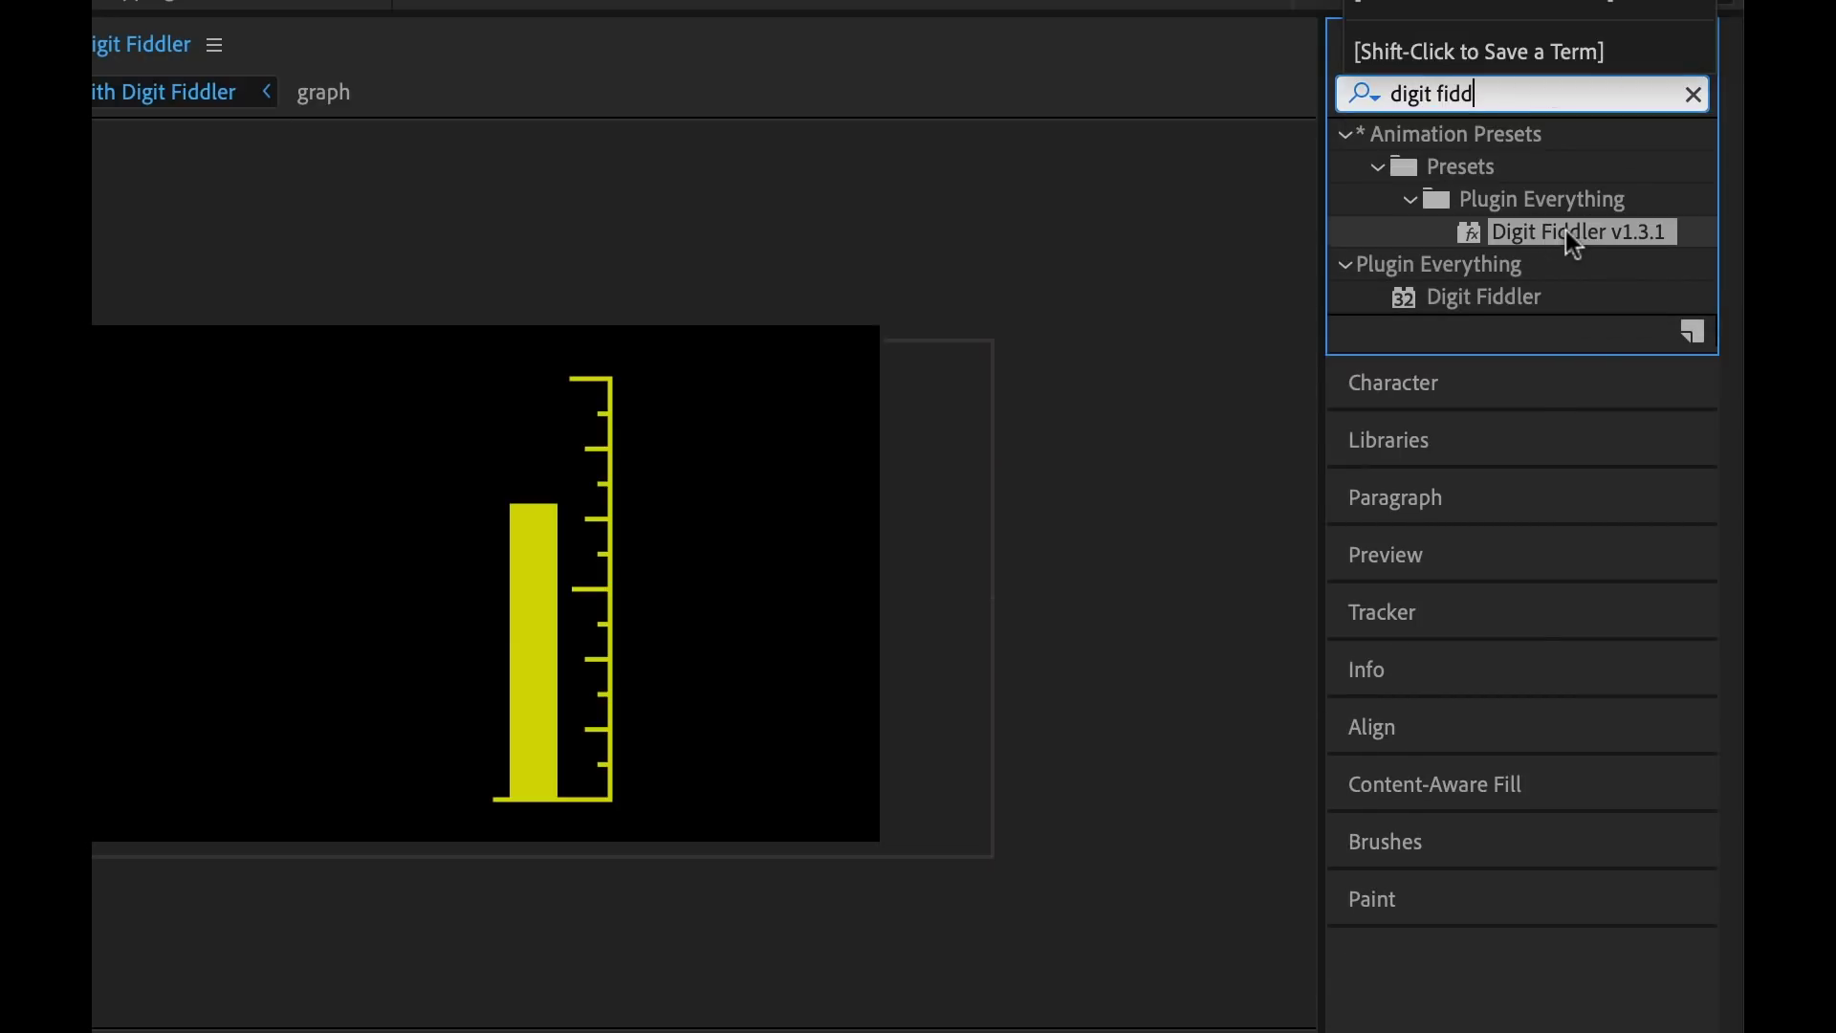
{"action": "left_click_drag", "start_coordinate": [1565, 231], "coordinate": [235, 507]}
{"action": "left_click_drag", "start_coordinate": [1031, 372], "coordinate": [1030, 373]}
{"action": "left_click_drag", "start_coordinate": [1154, 418], "coordinate": [1056, 362]}
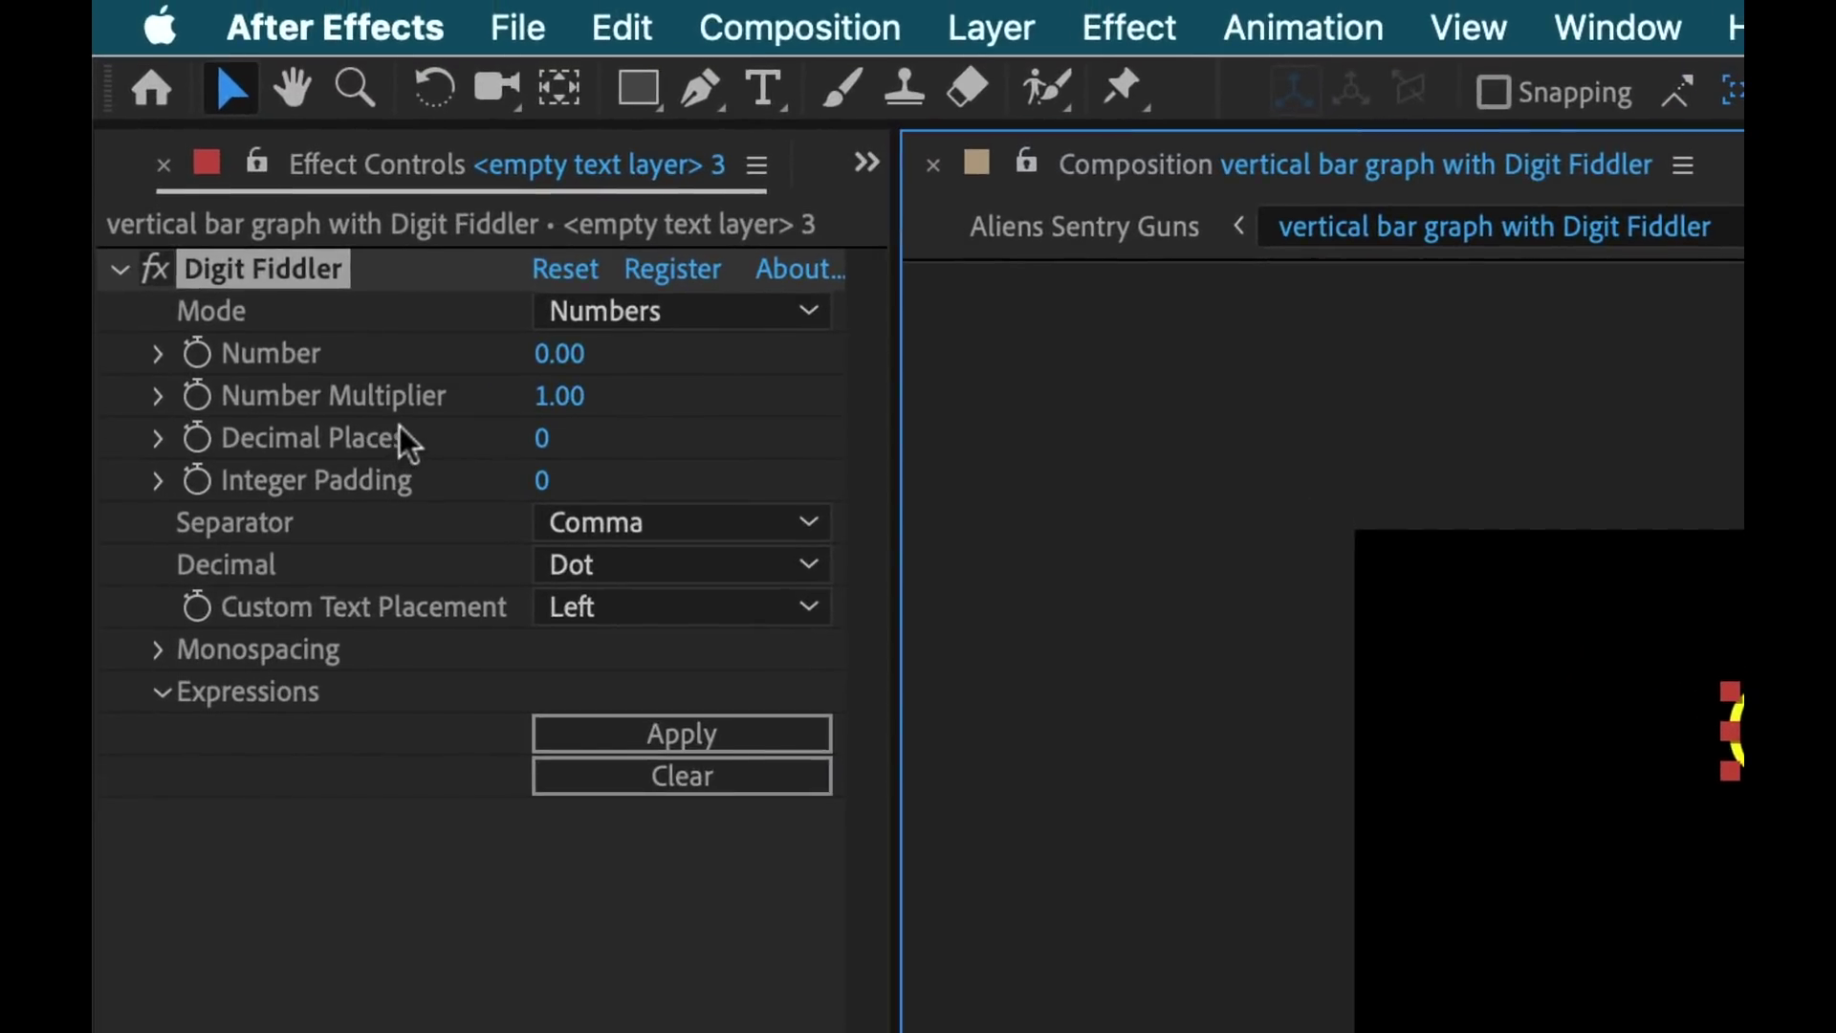
Check the Digit Fiddler Mode options, keeping Numbers, and enlarge and reposition the number beside the bar at 0;00;01;04.
{"action": "left_click", "coordinate": [710, 317]}
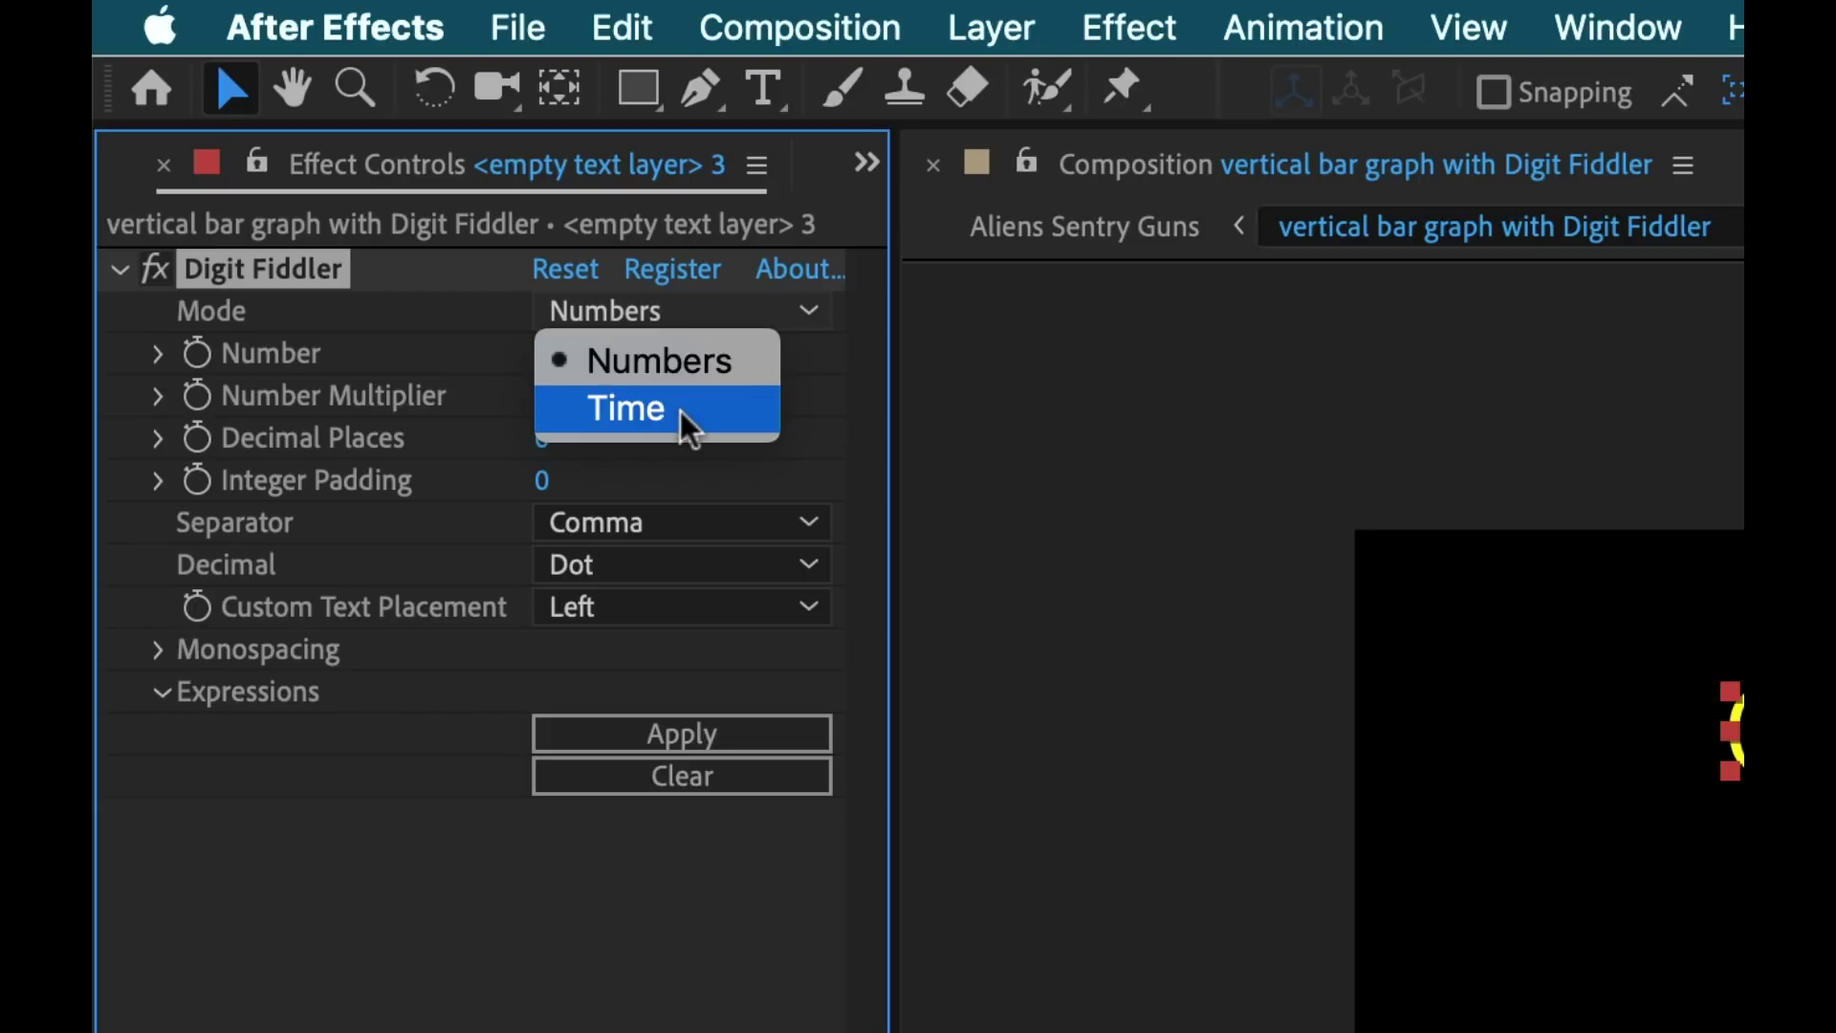
{"action": "left_click", "coordinate": [312, 933]}
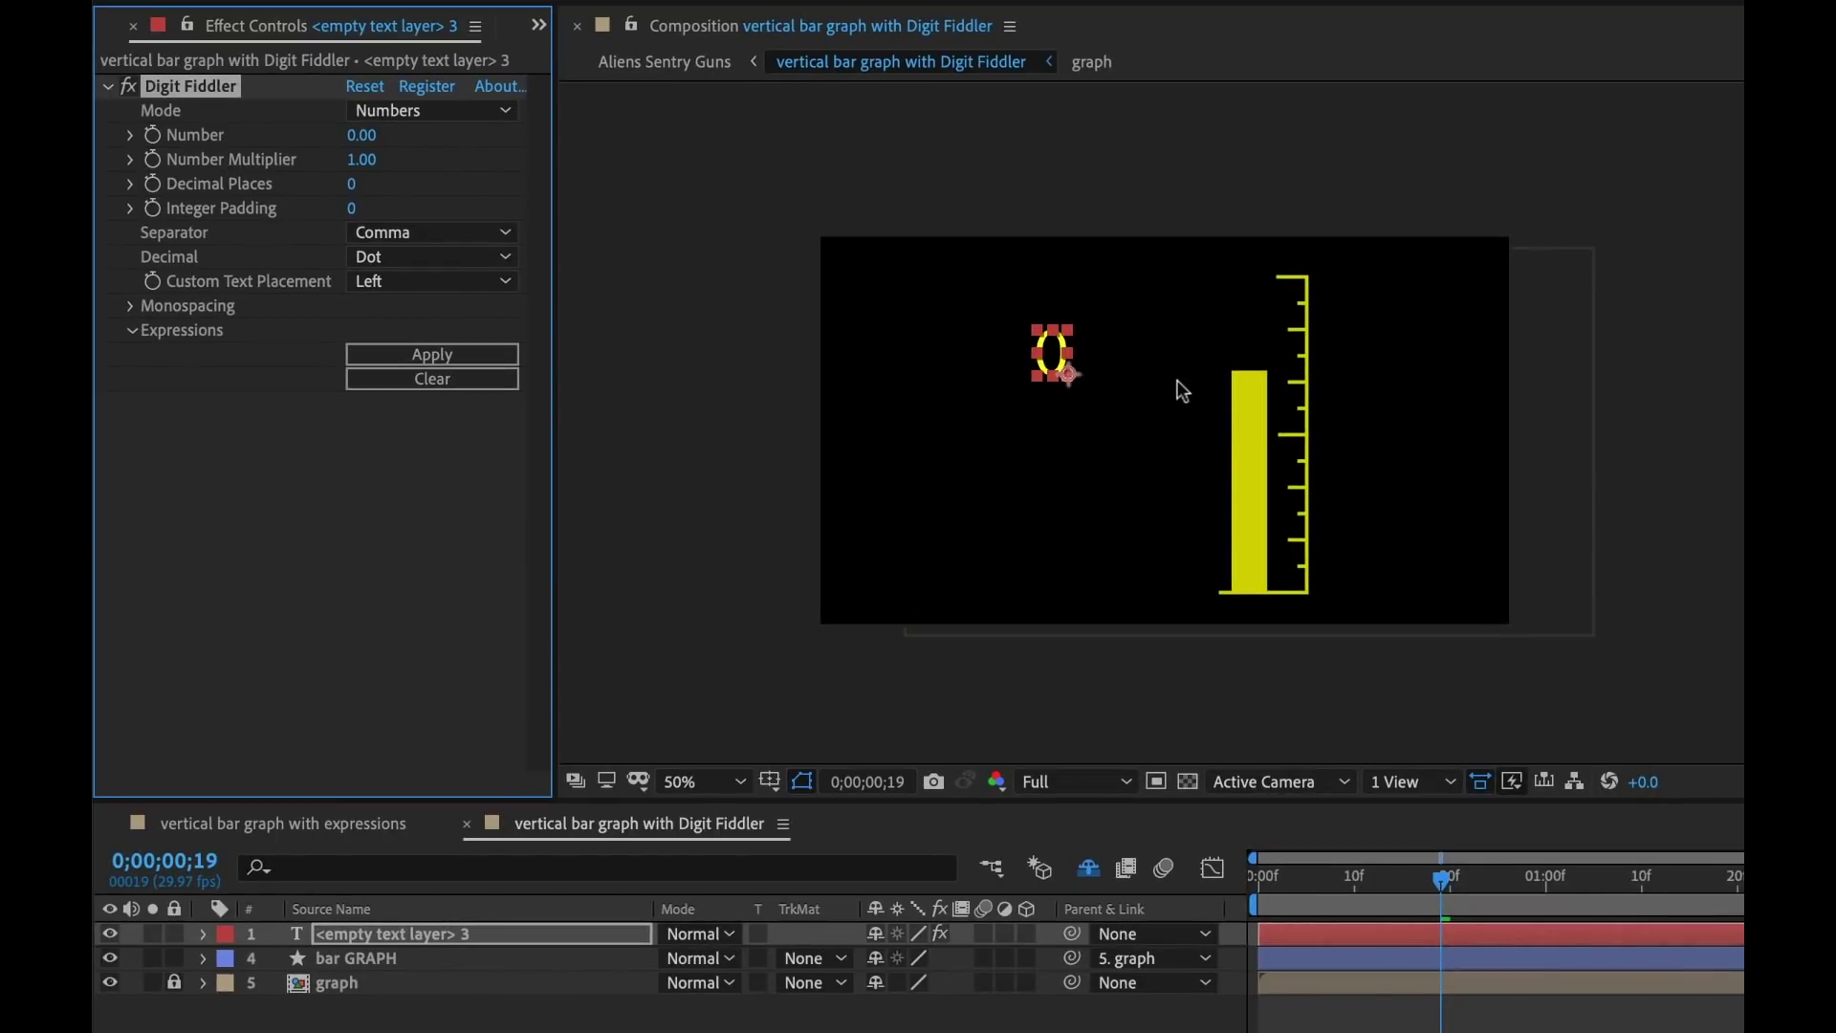
{"action": "left_click_drag", "start_coordinate": [1459, 881], "coordinate": [1585, 884]}
{"action": "left_click_drag", "start_coordinate": [1050, 349], "coordinate": [1019, 376]}
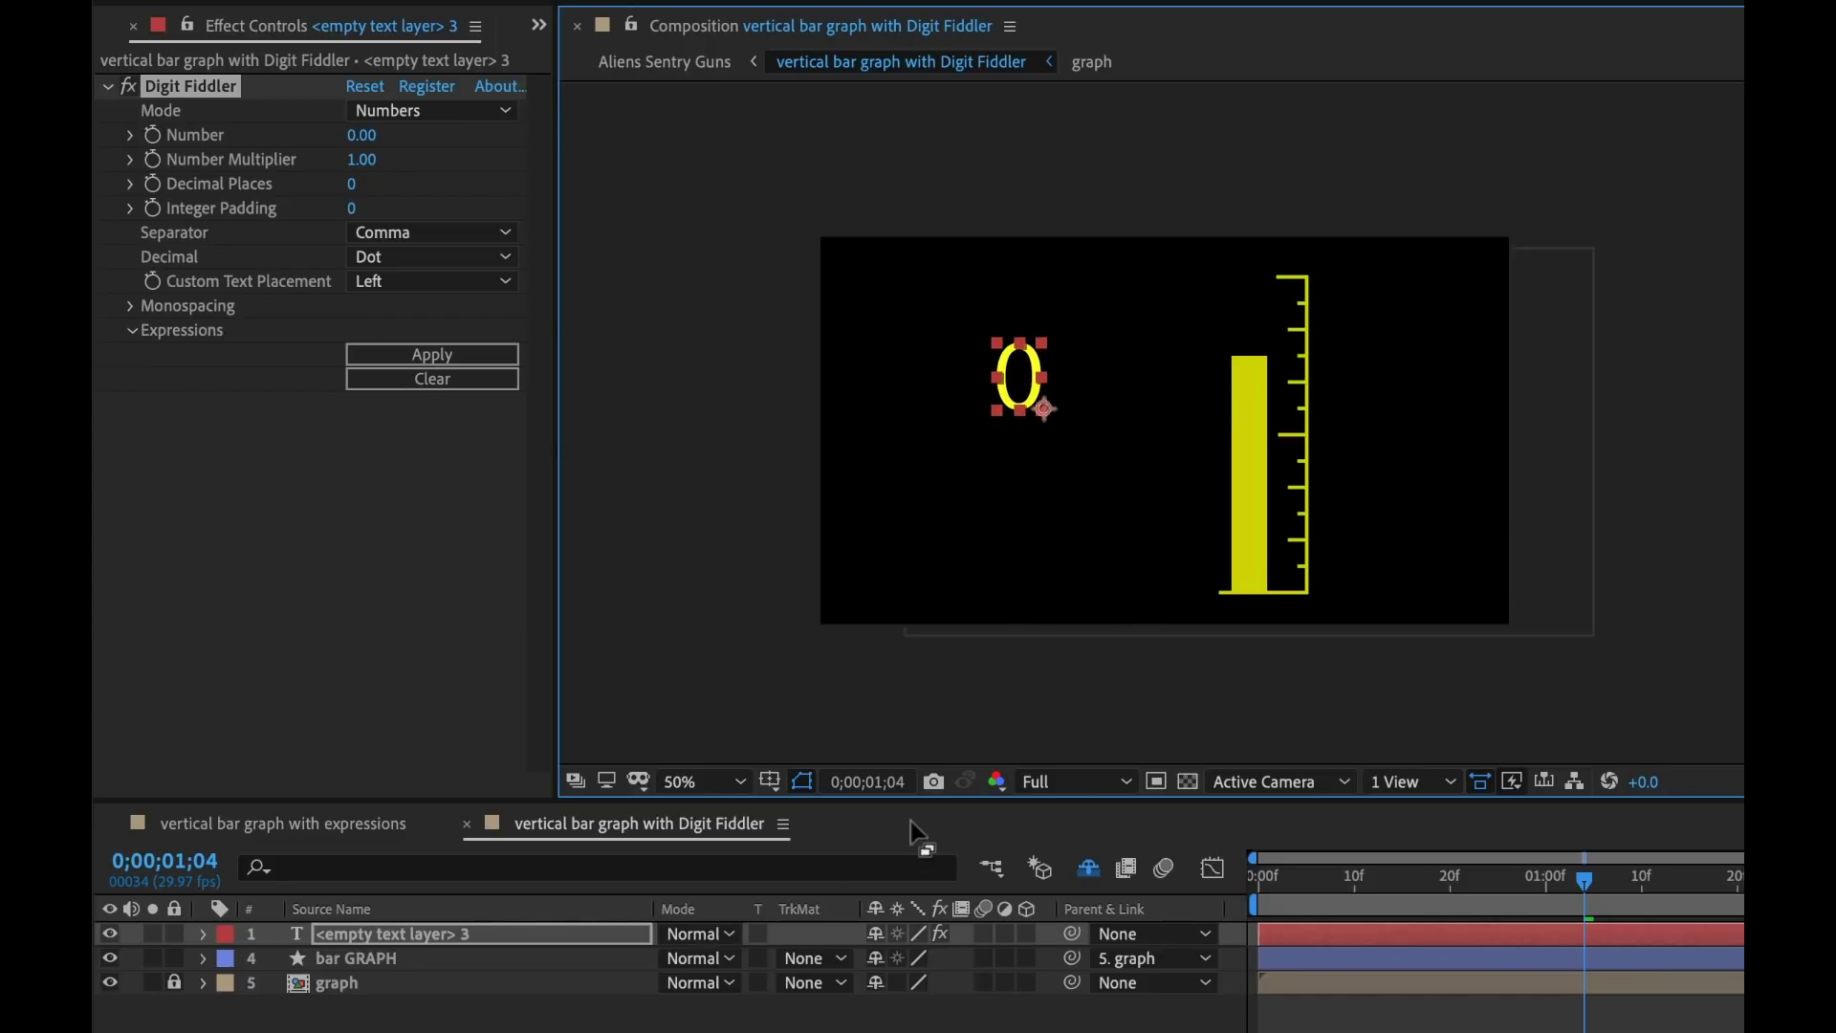
Link Digit Fiddler's Number property to the bar GRAPH's Trim Paths End and play back the composition.
{"action": "left_click_drag", "start_coordinate": [924, 798], "coordinate": [914, 669]}
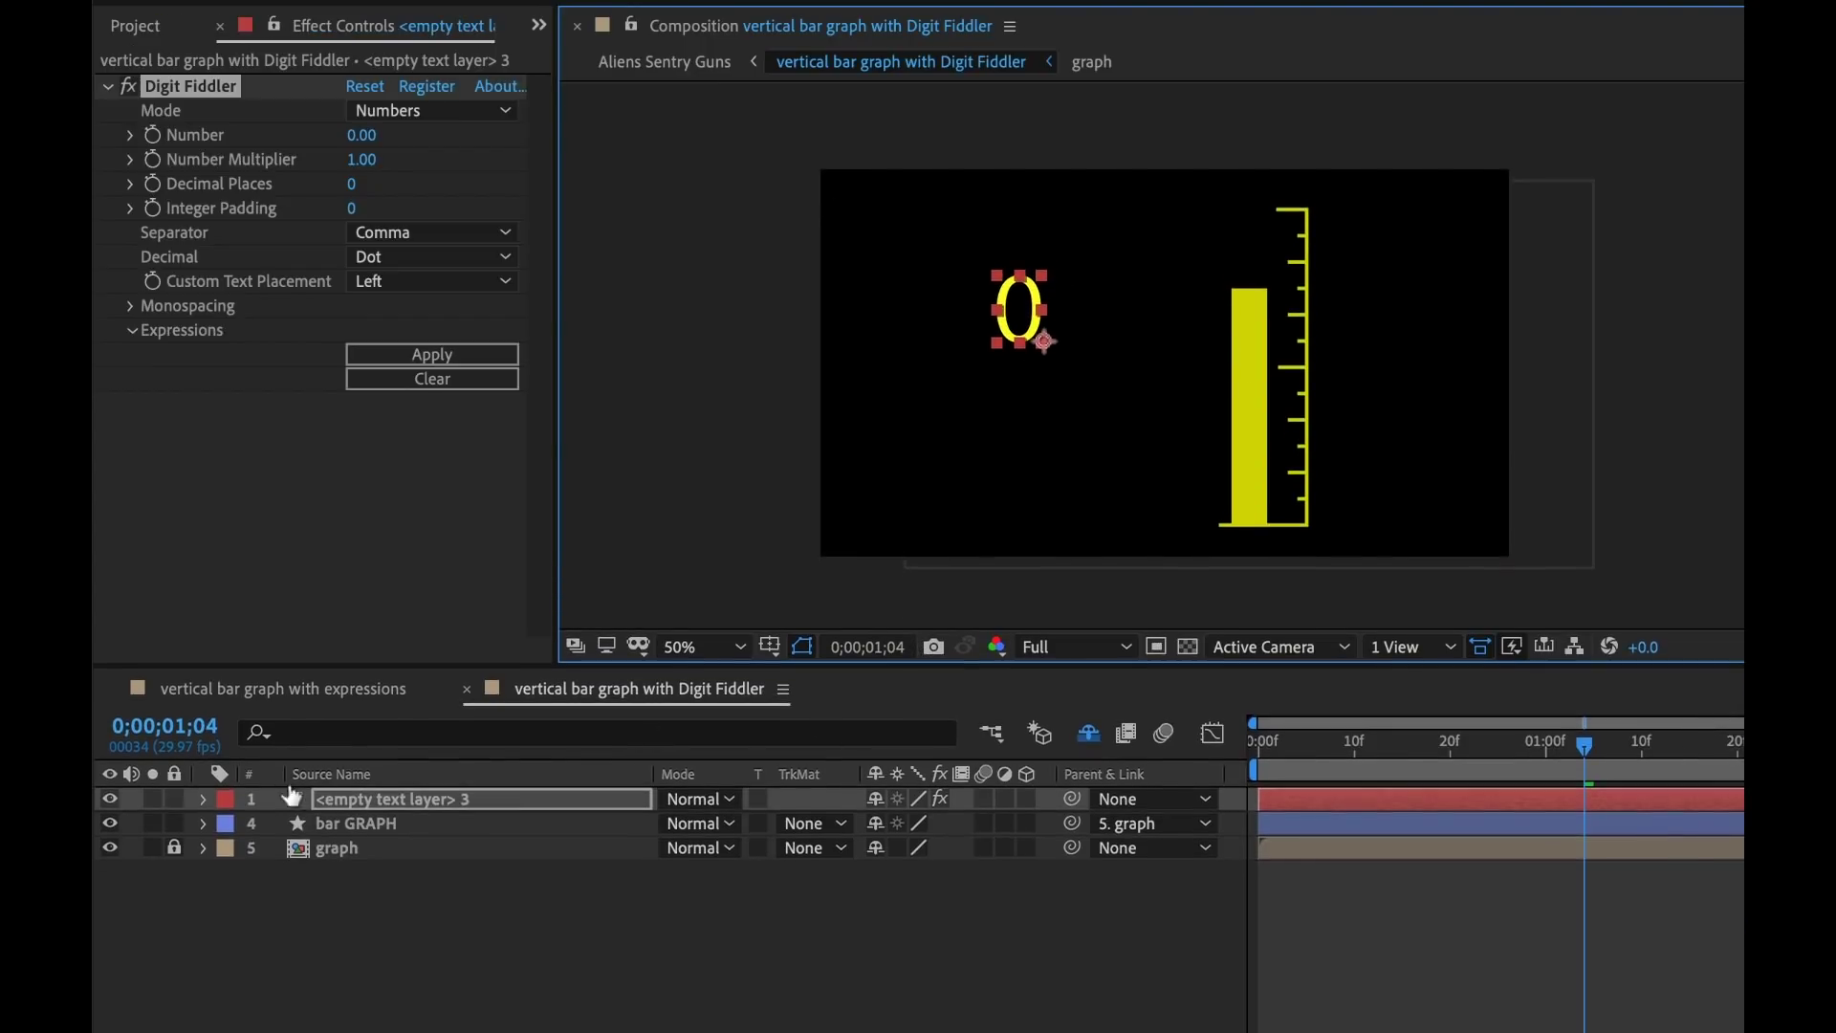
{"action": "left_click", "coordinate": [204, 798]}
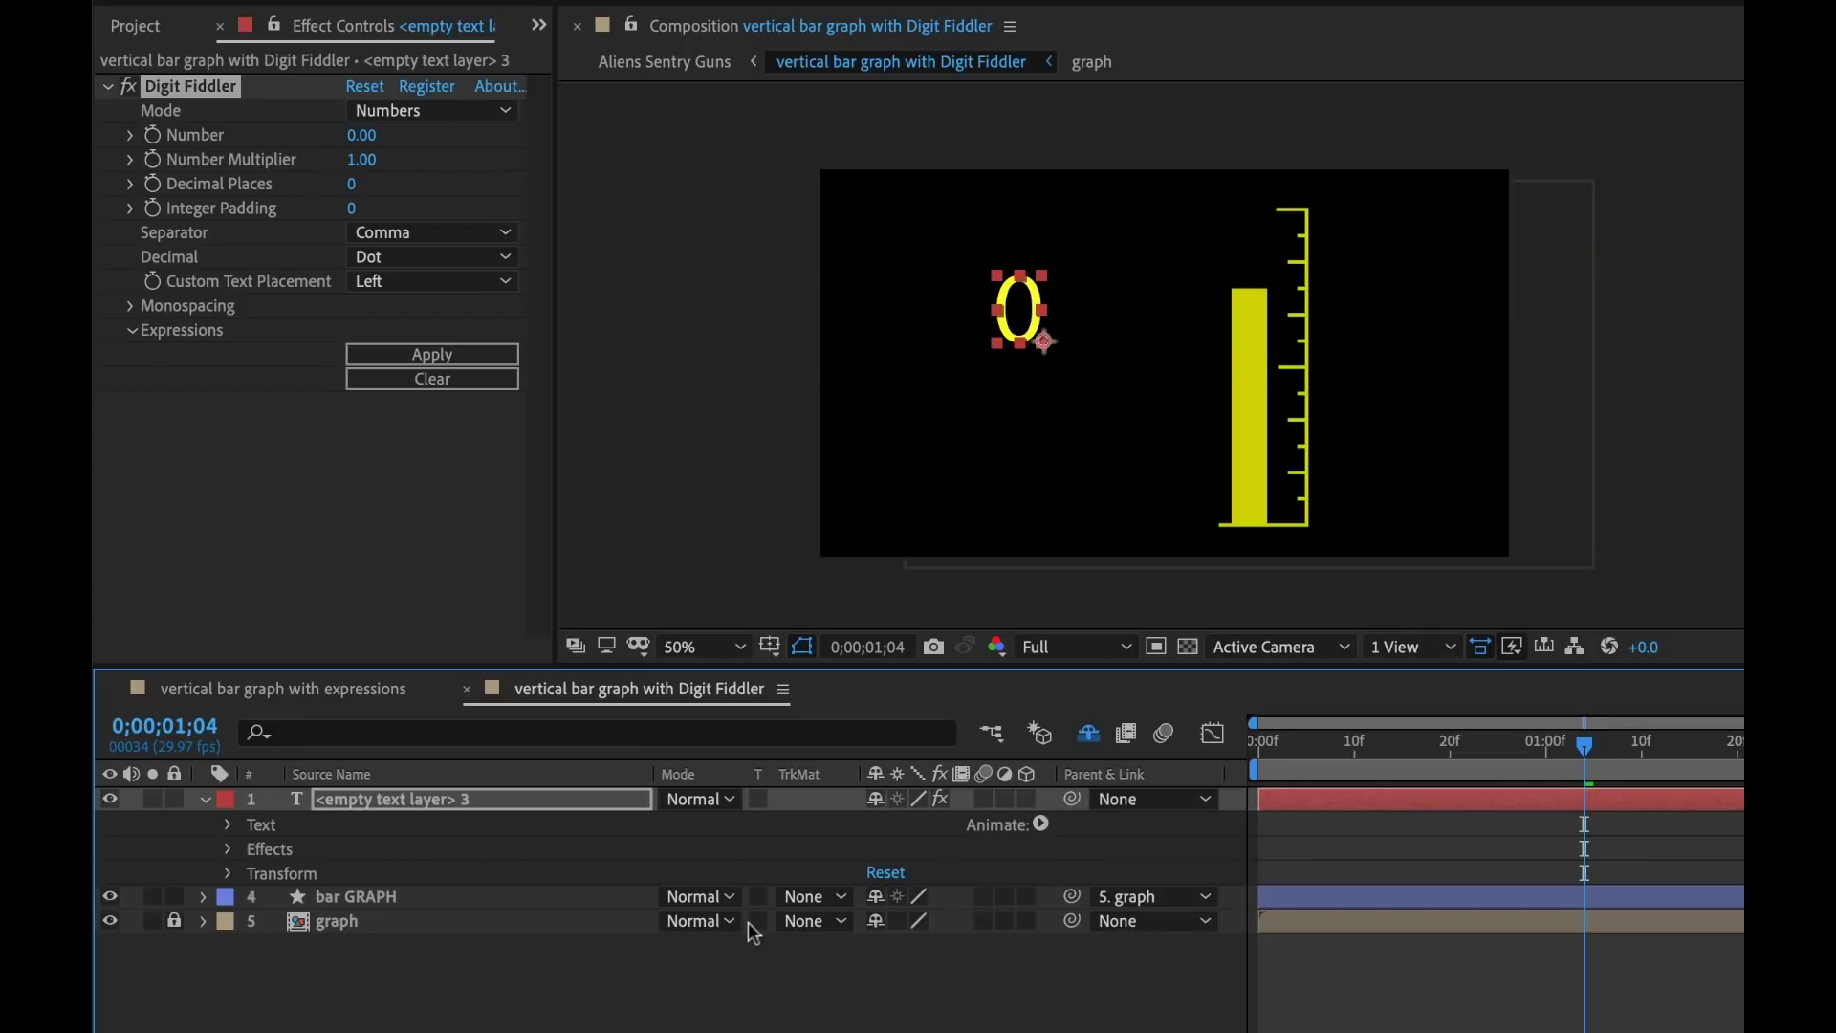
{"action": "left_click", "coordinate": [230, 849]}
{"action": "left_click", "coordinate": [253, 874]}
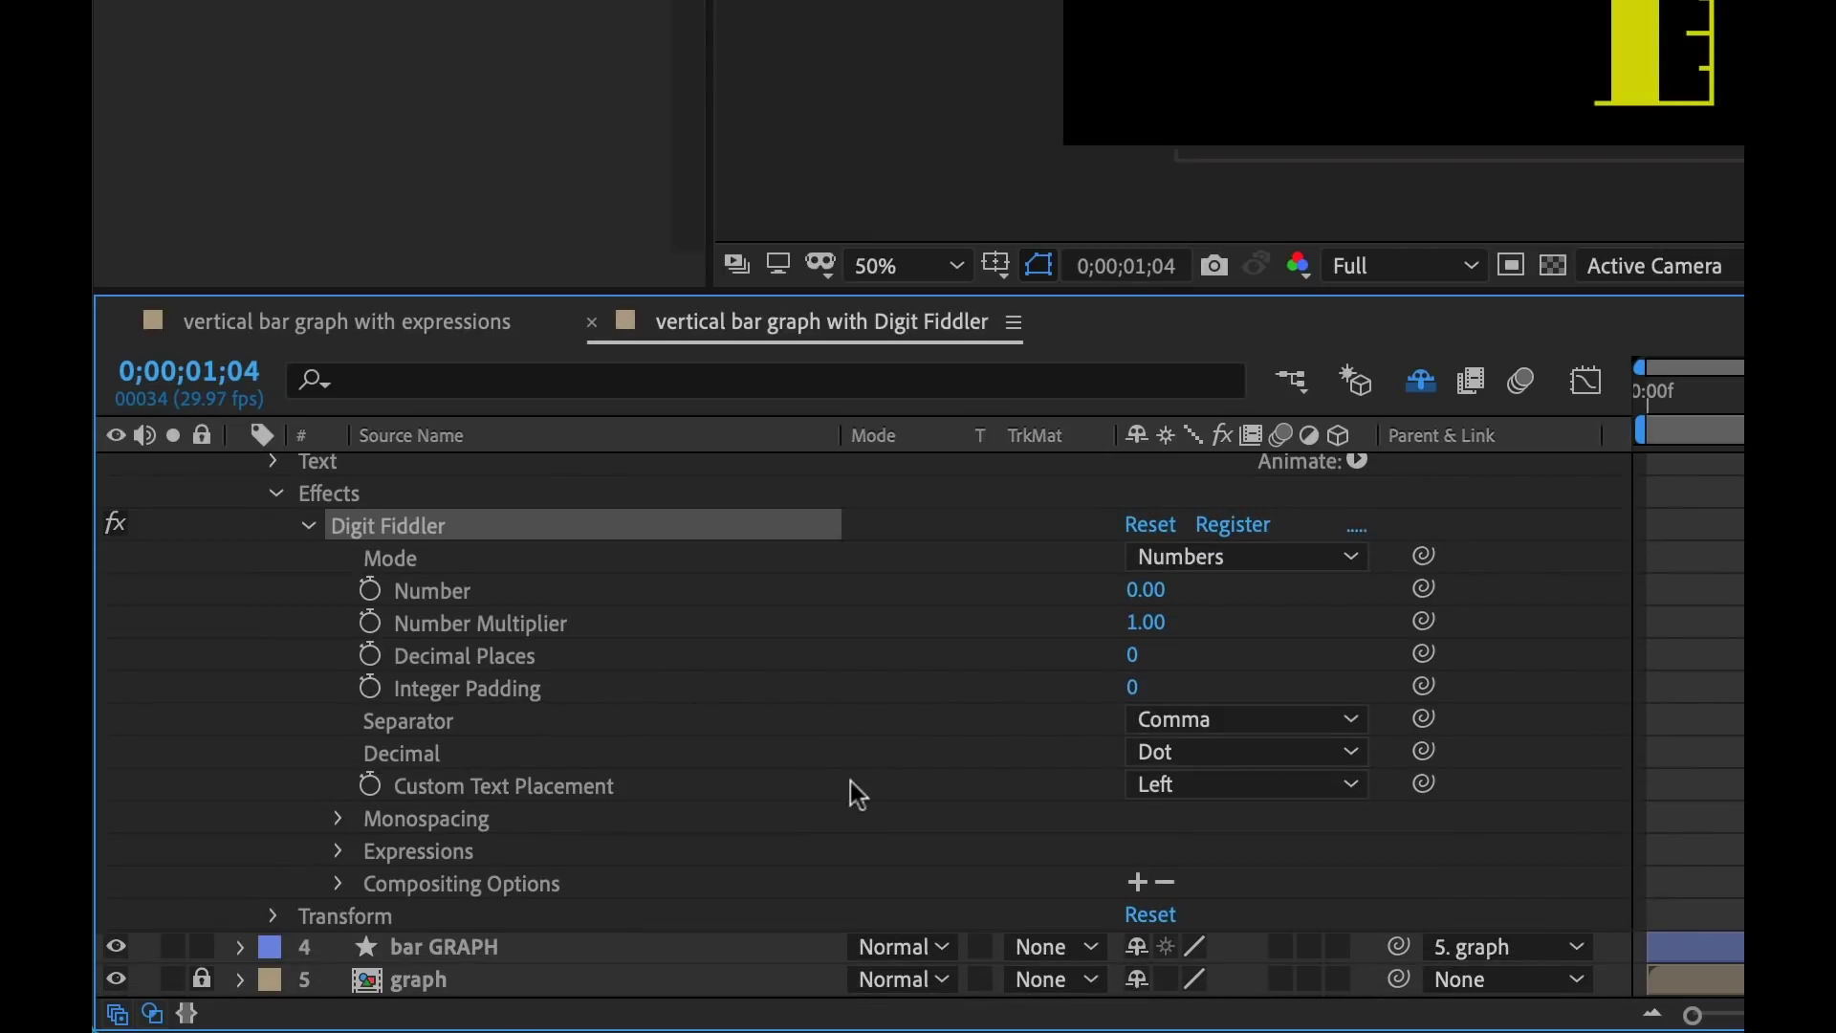
{"action": "left_click", "coordinate": [482, 947]}
{"action": "key", "text": "u"}
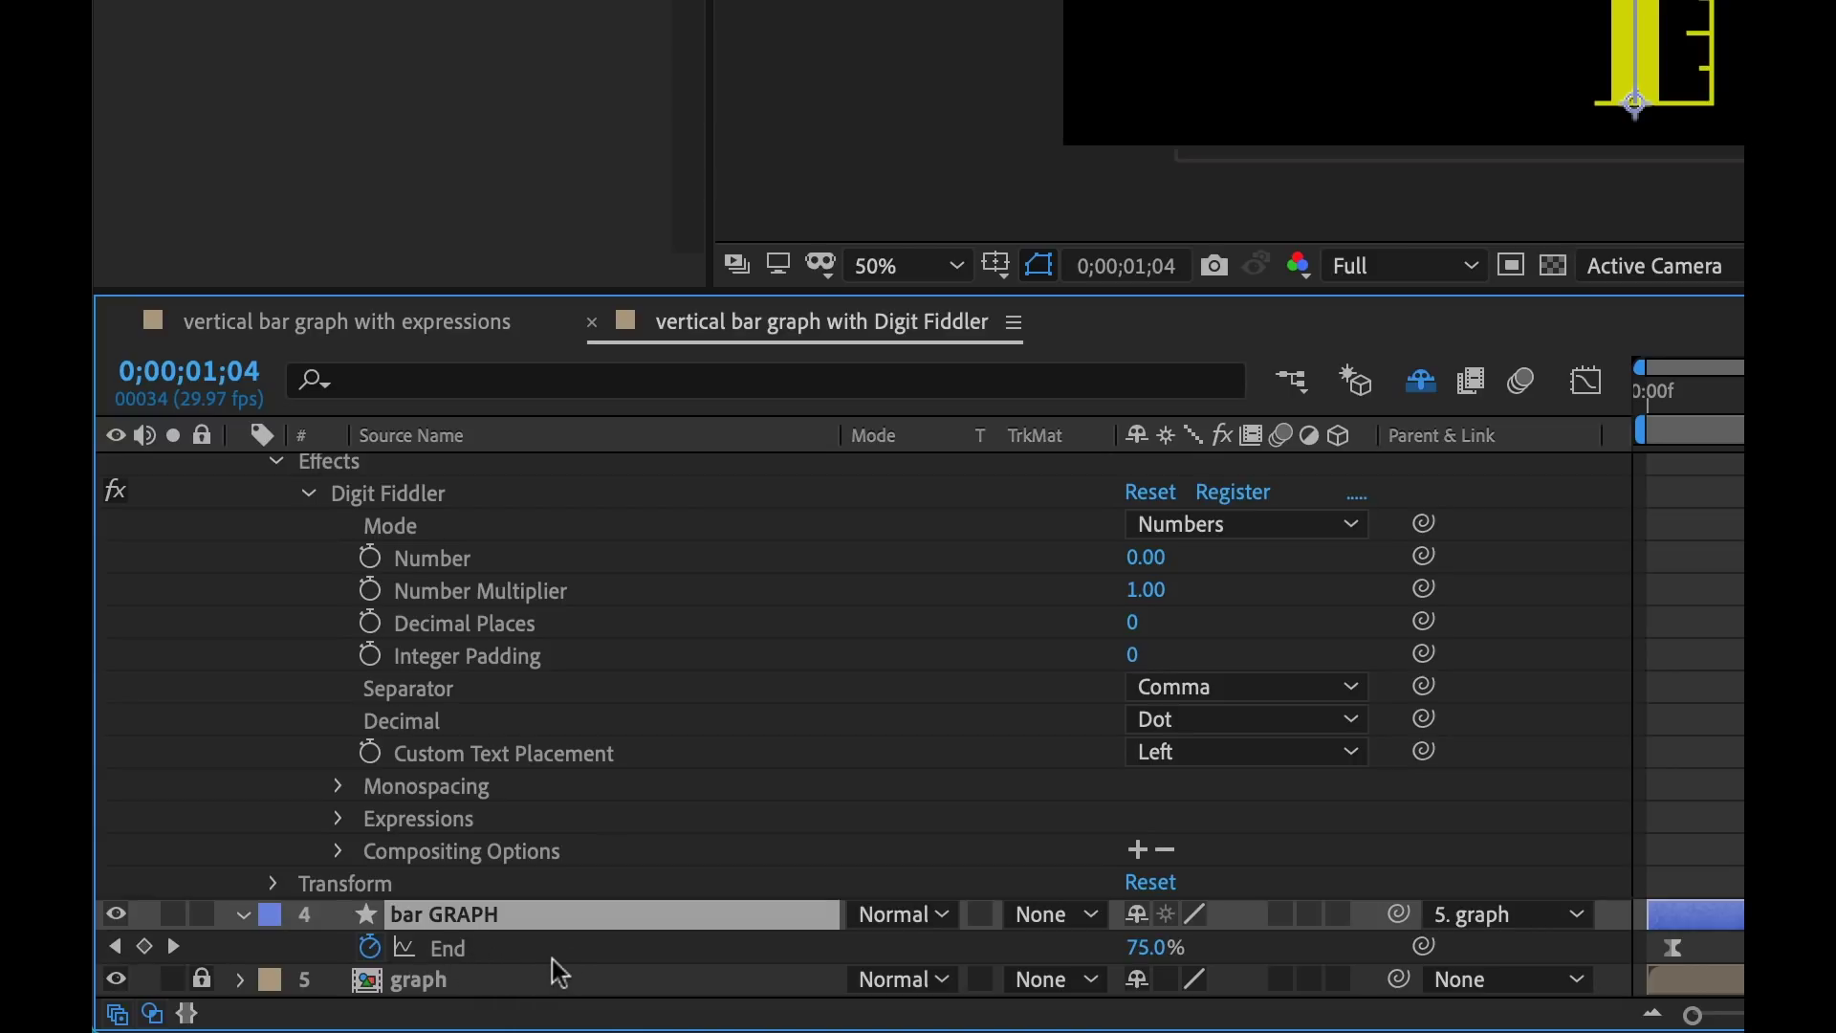
{"action": "left_click", "coordinate": [451, 560]}
{"action": "left_click_drag", "start_coordinate": [1424, 556], "coordinate": [469, 960]}
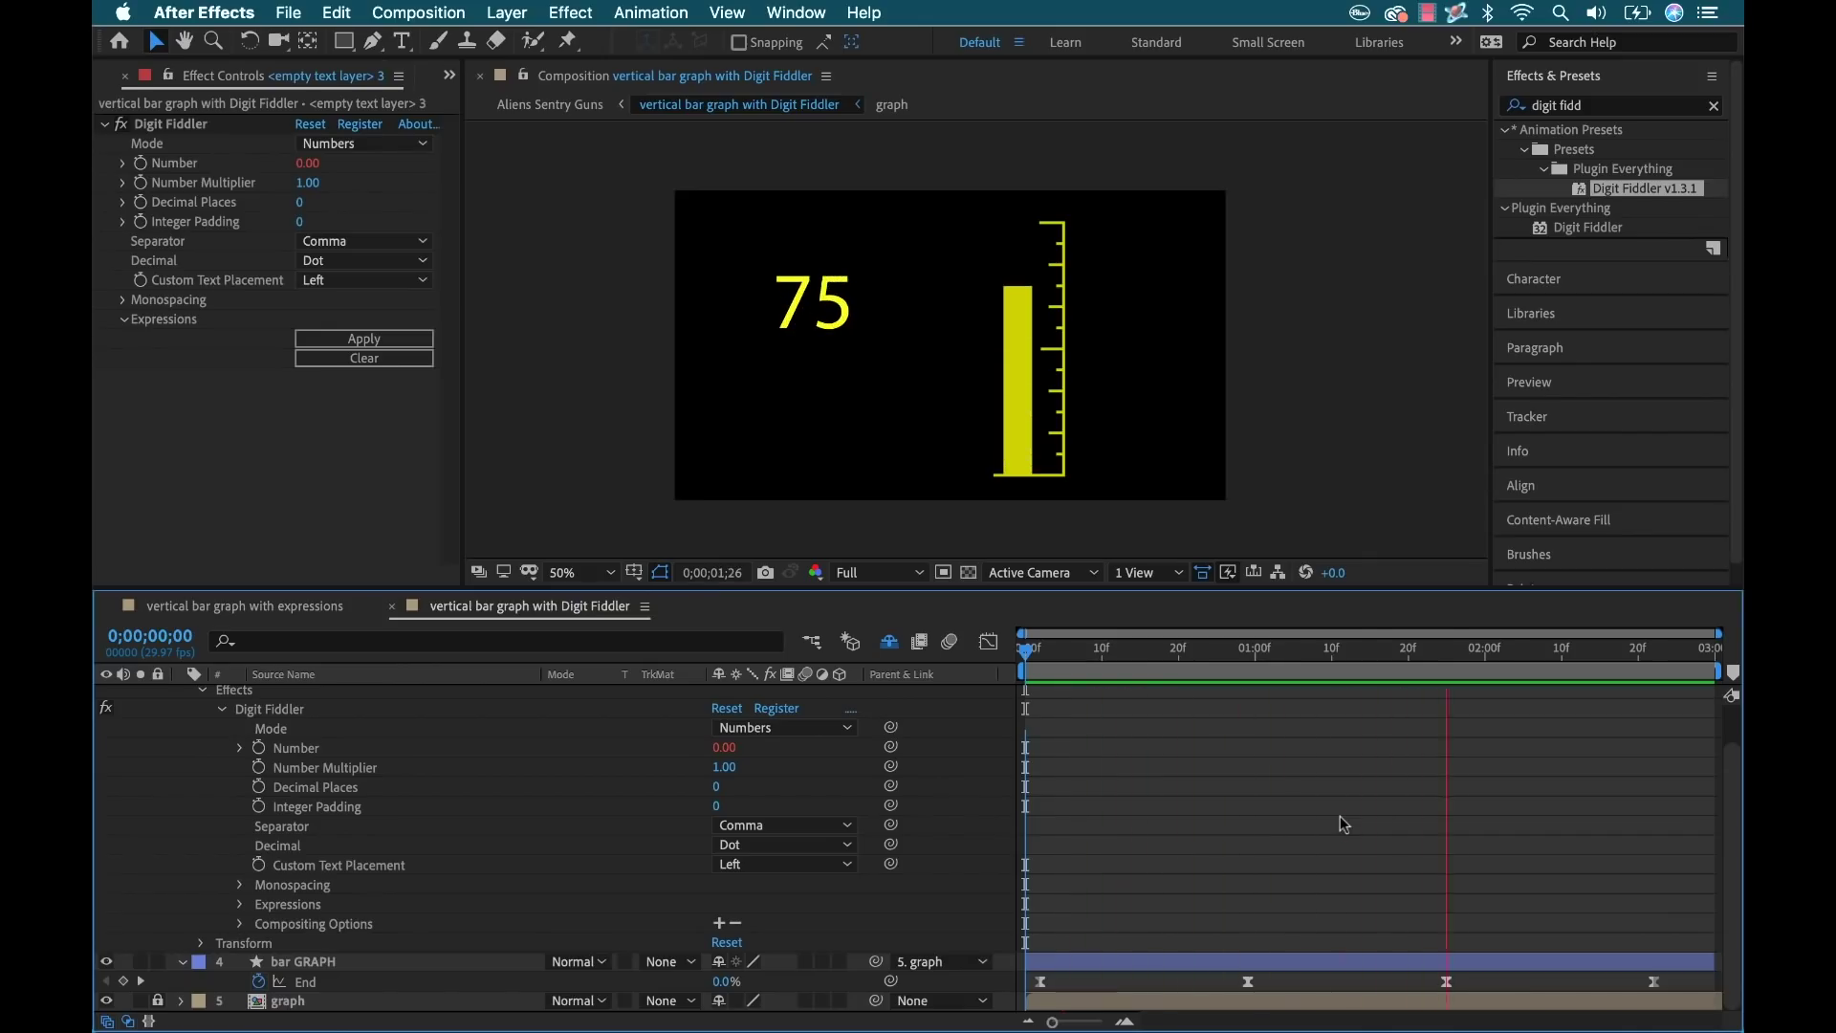
{"action": "key", "text": "space"}
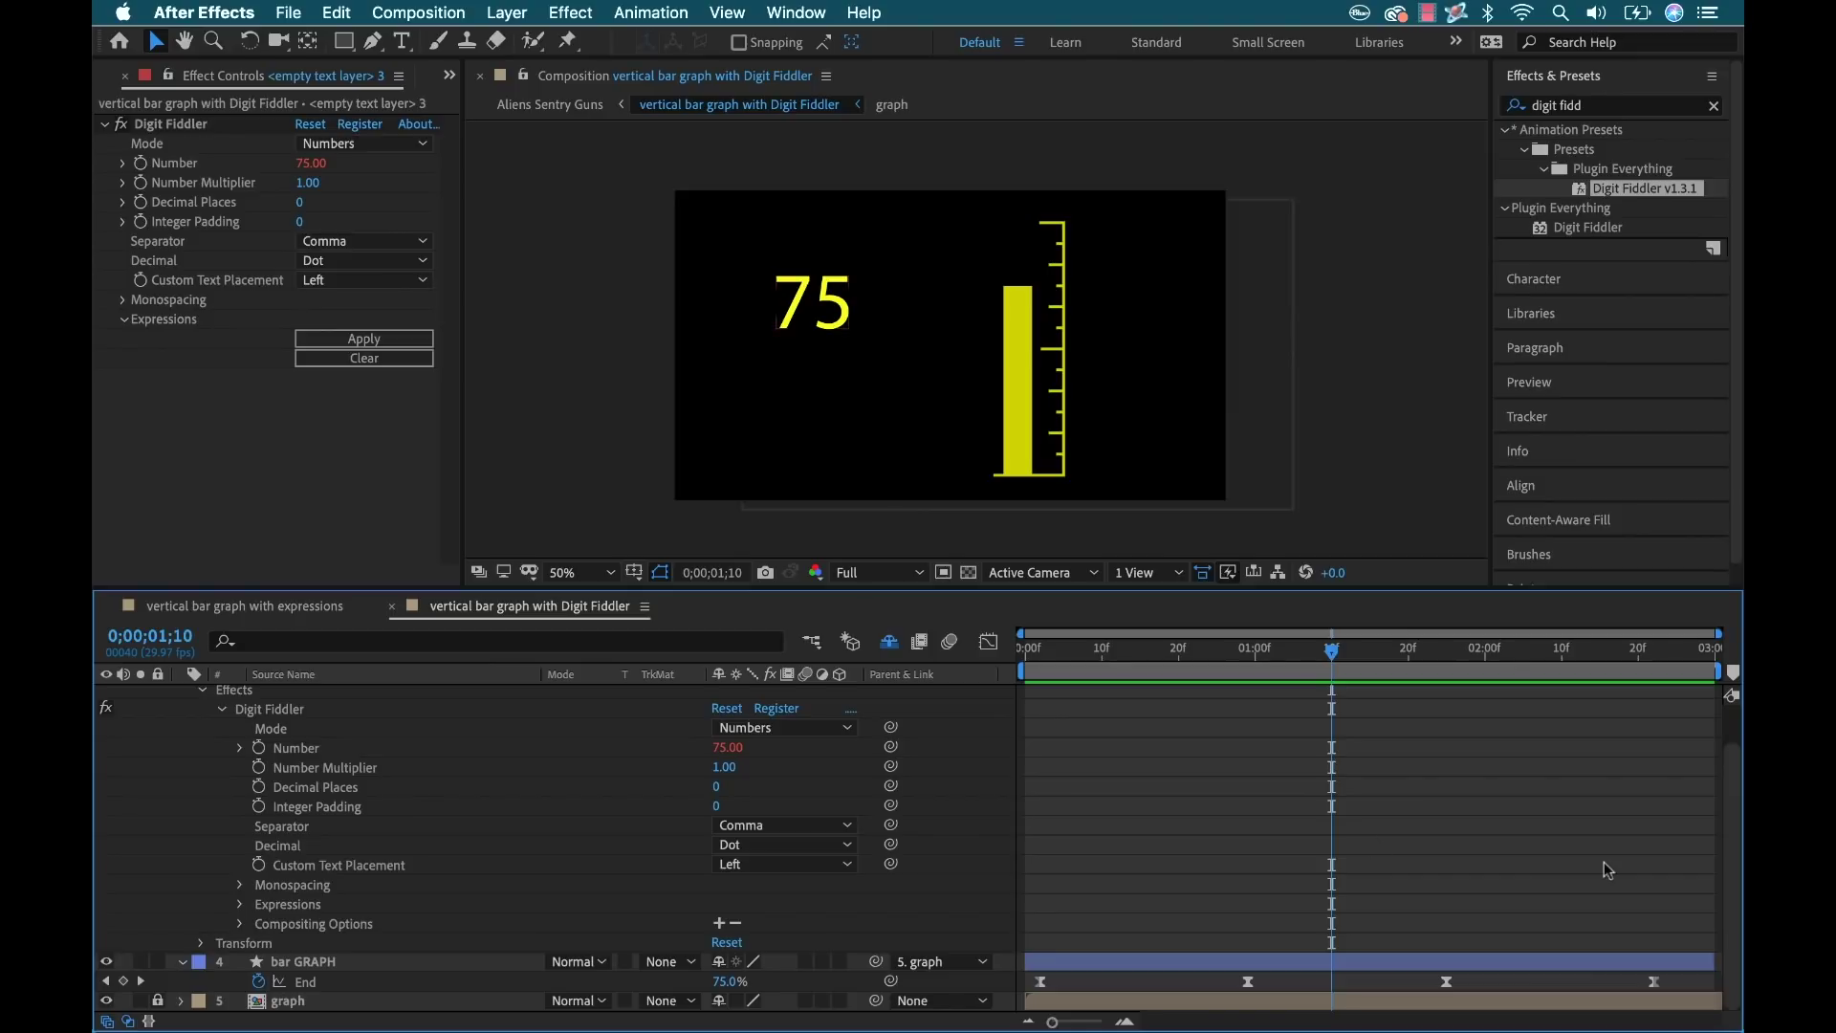
Set the bar GRAPH's Trim Paths End keyframes at 0;00;00;29 and 0;00;01;25 to 100% and scrub through the result.
{"action": "key", "text": "u"}
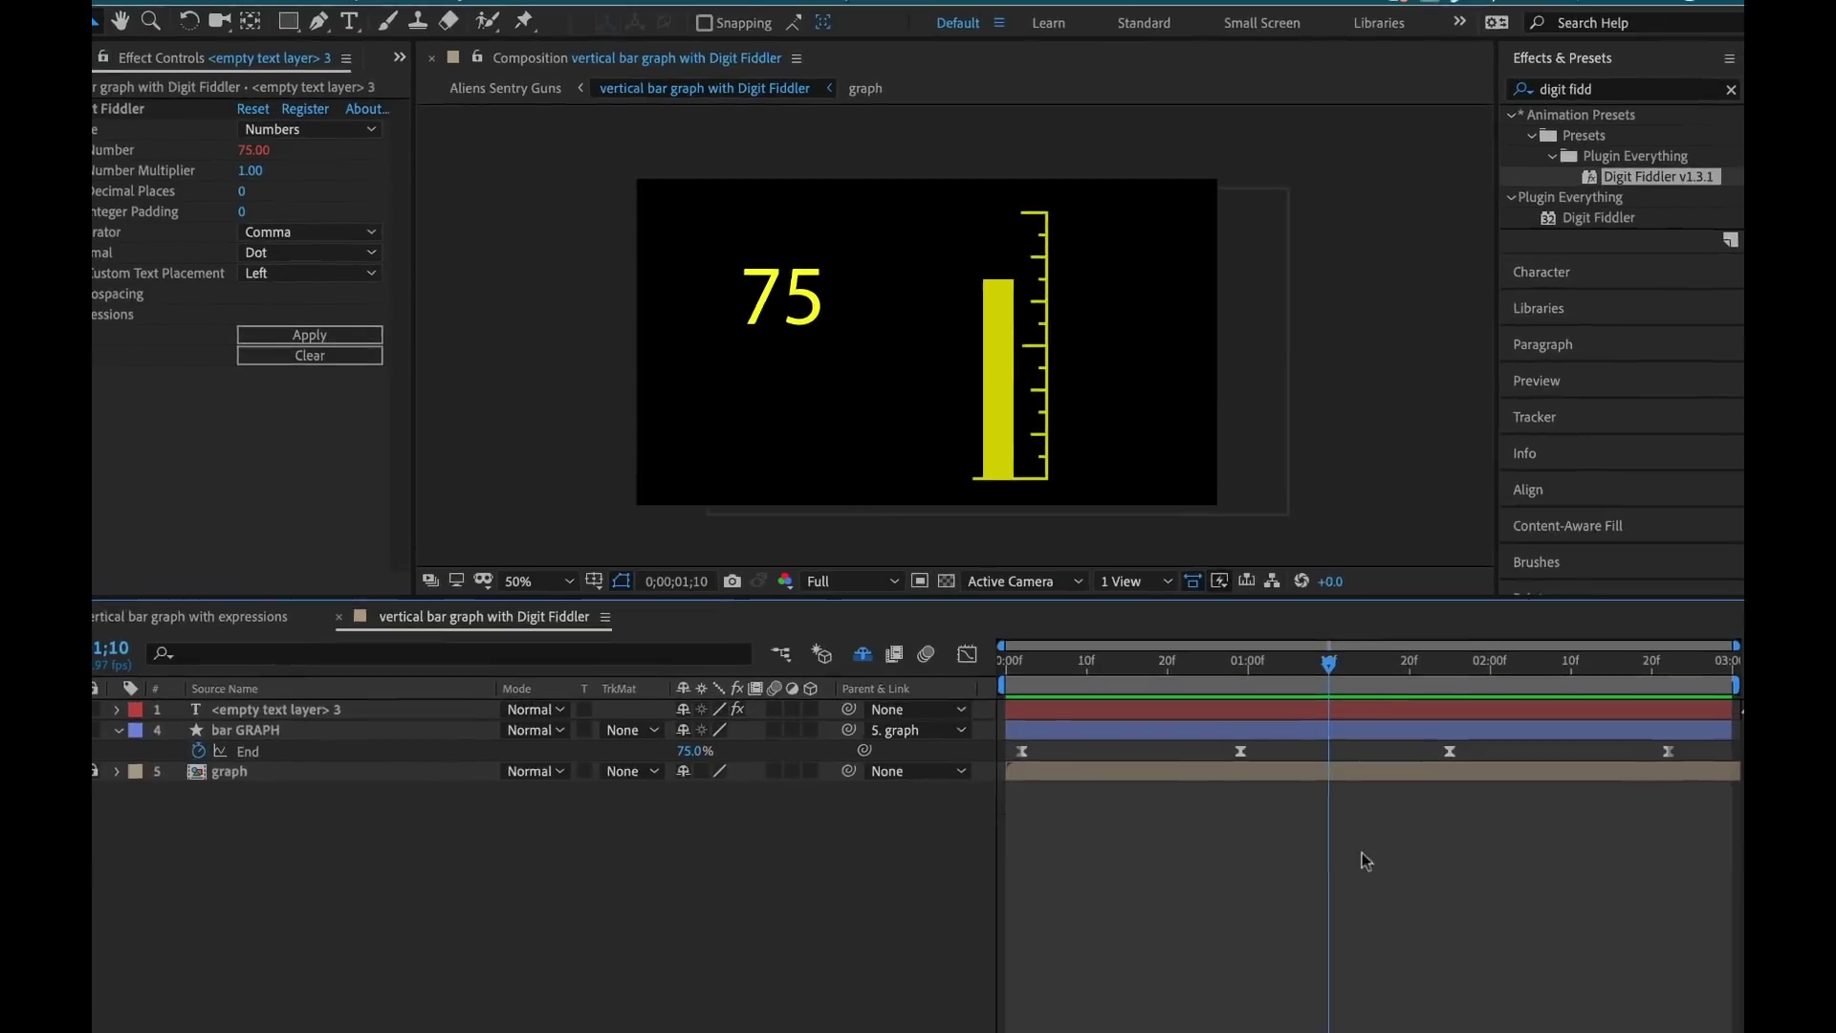
{"action": "left_click_drag", "start_coordinate": [1305, 775], "coordinate": [1187, 778]}
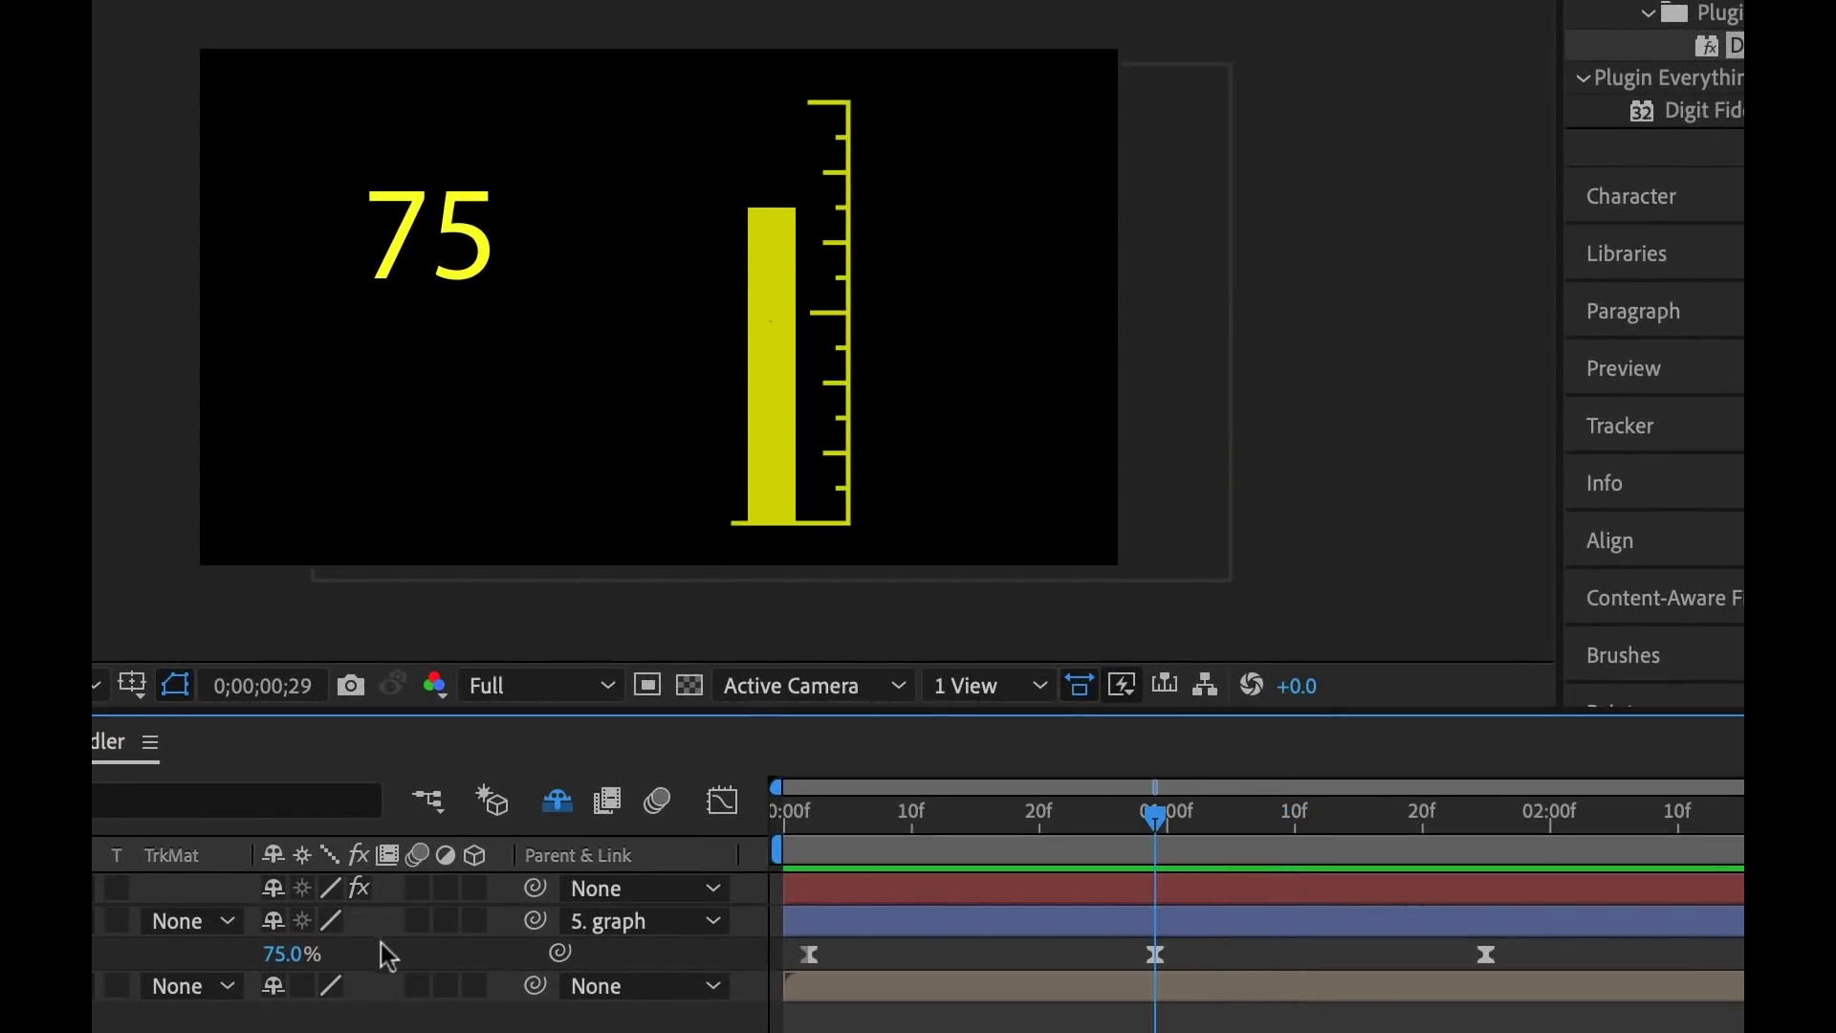
{"action": "left_click", "coordinate": [289, 954]}
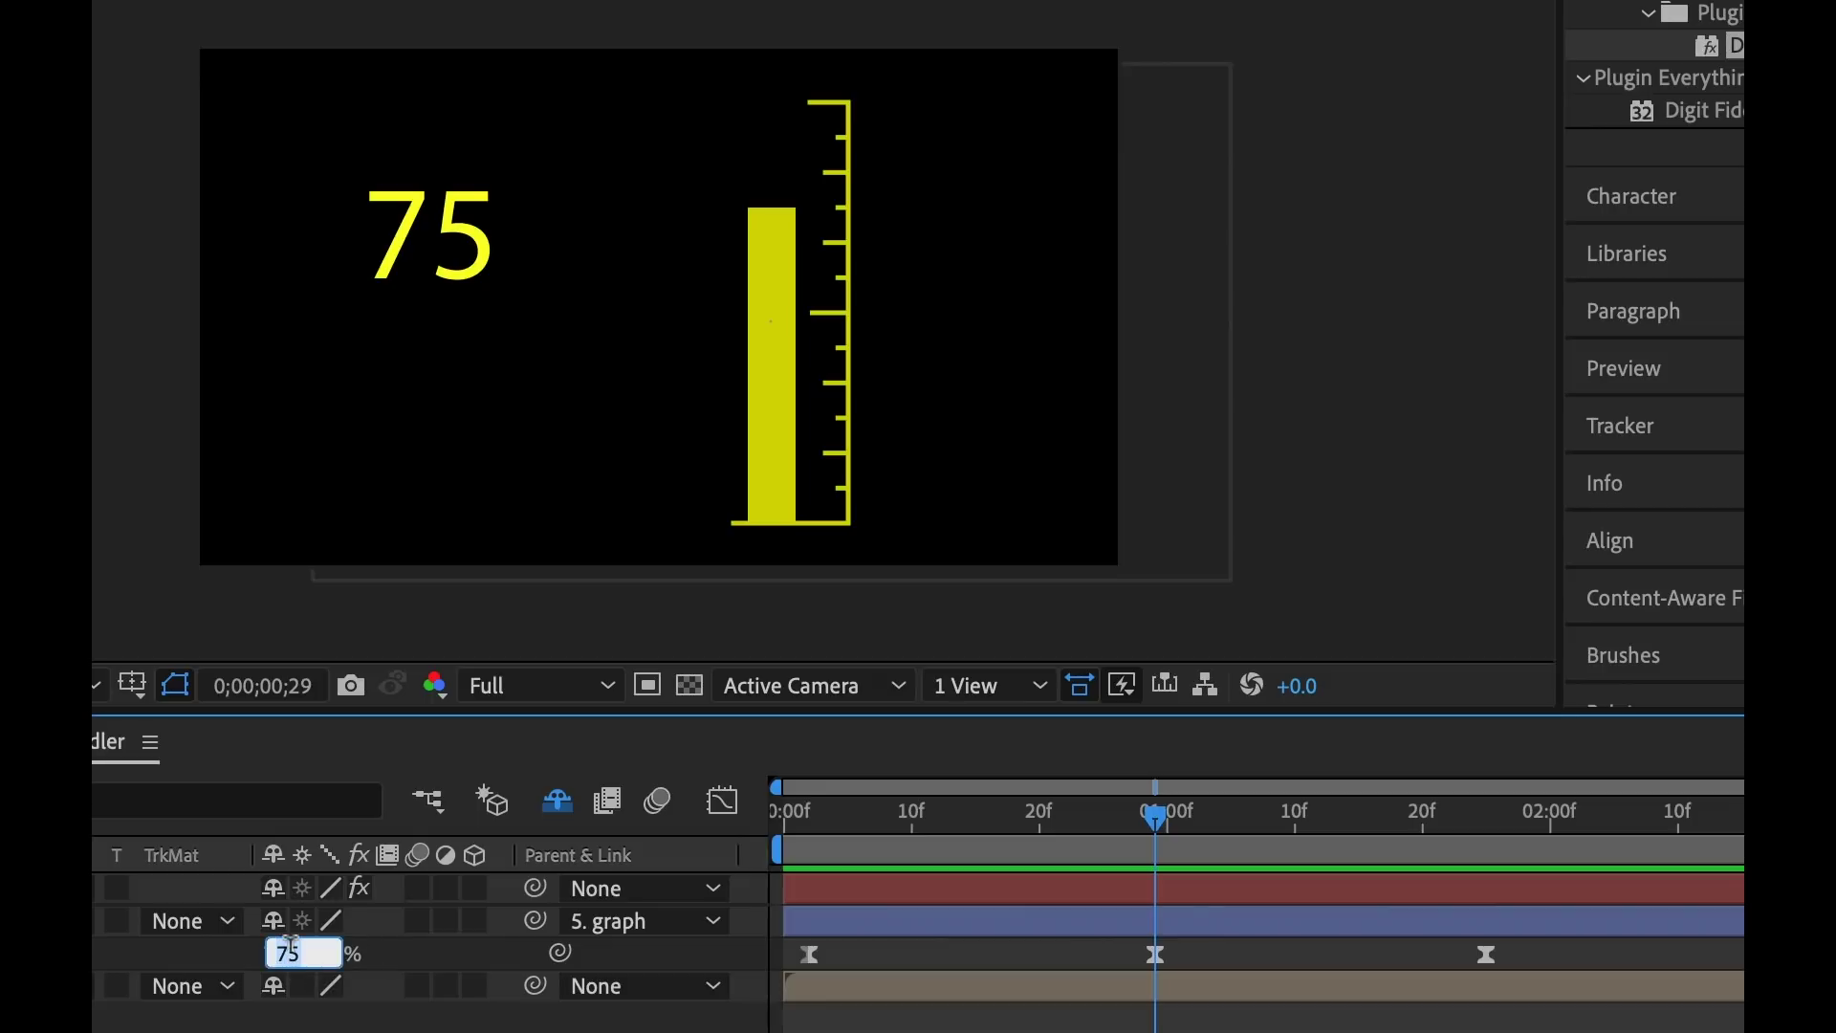
{"action": "type", "text": "100"}
{"action": "key", "text": "Return"}
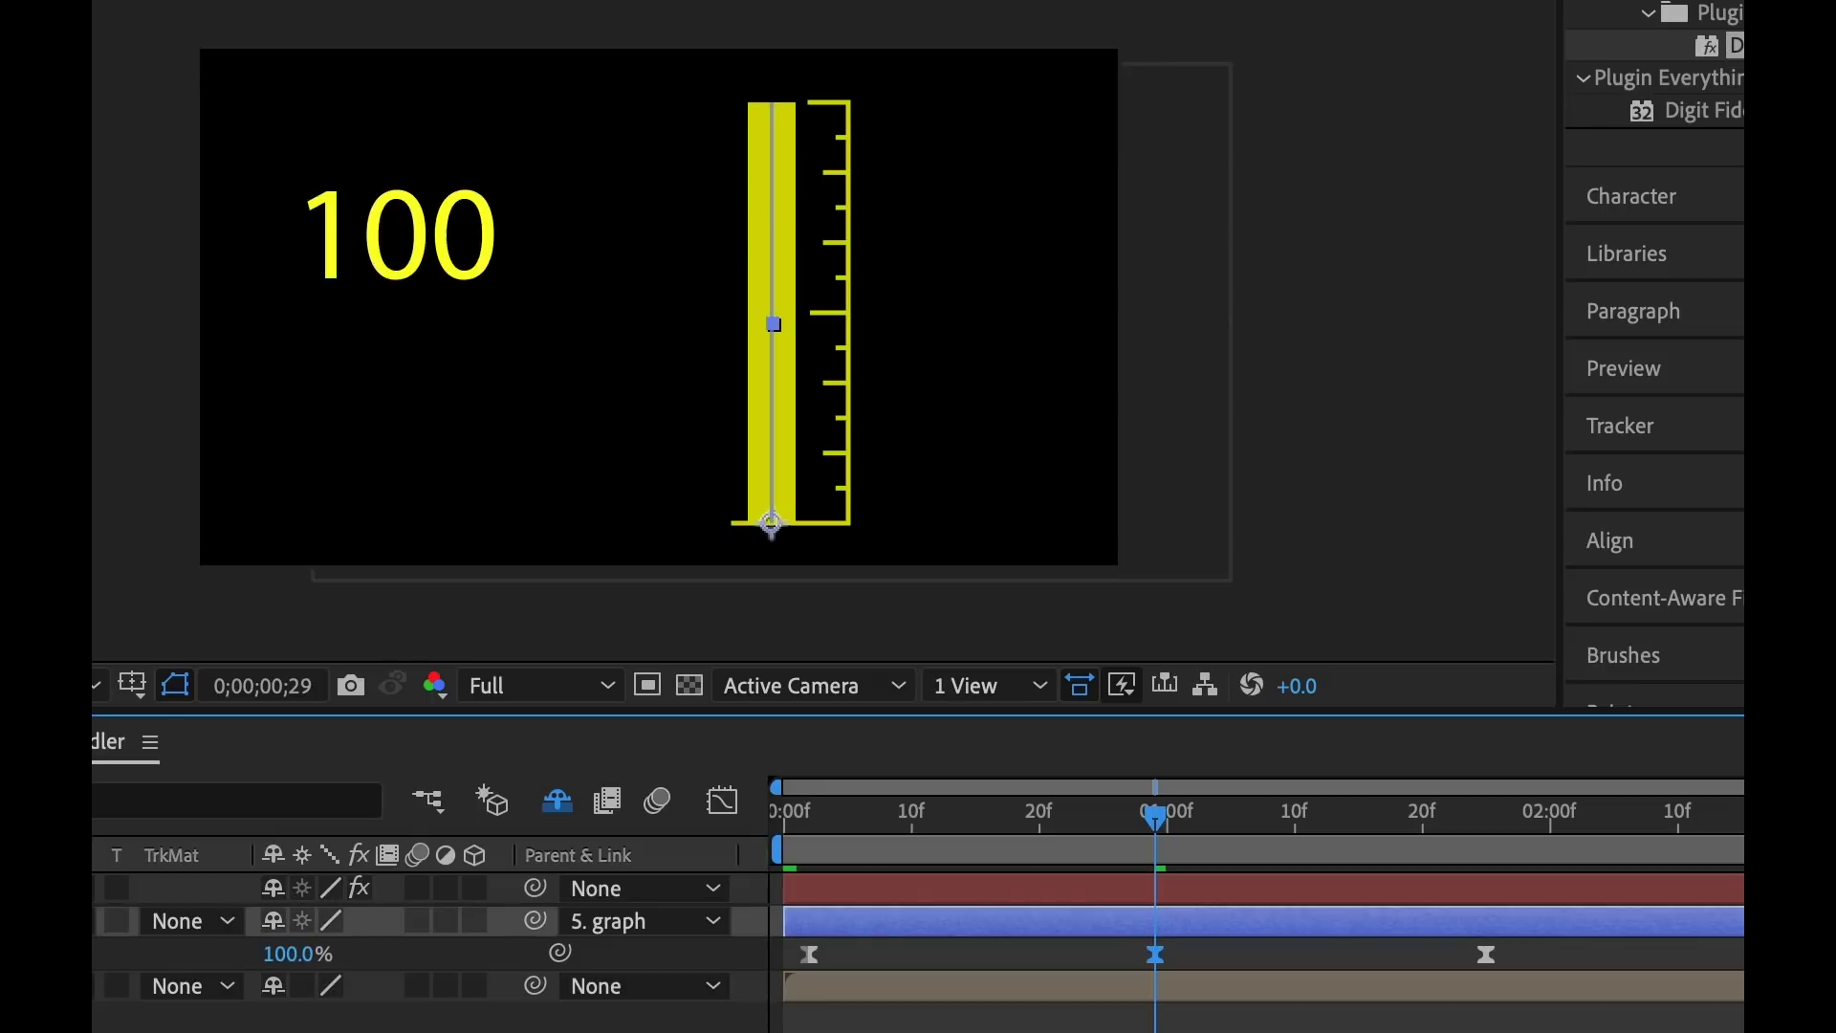
{"action": "left_click", "coordinate": [1485, 818]}
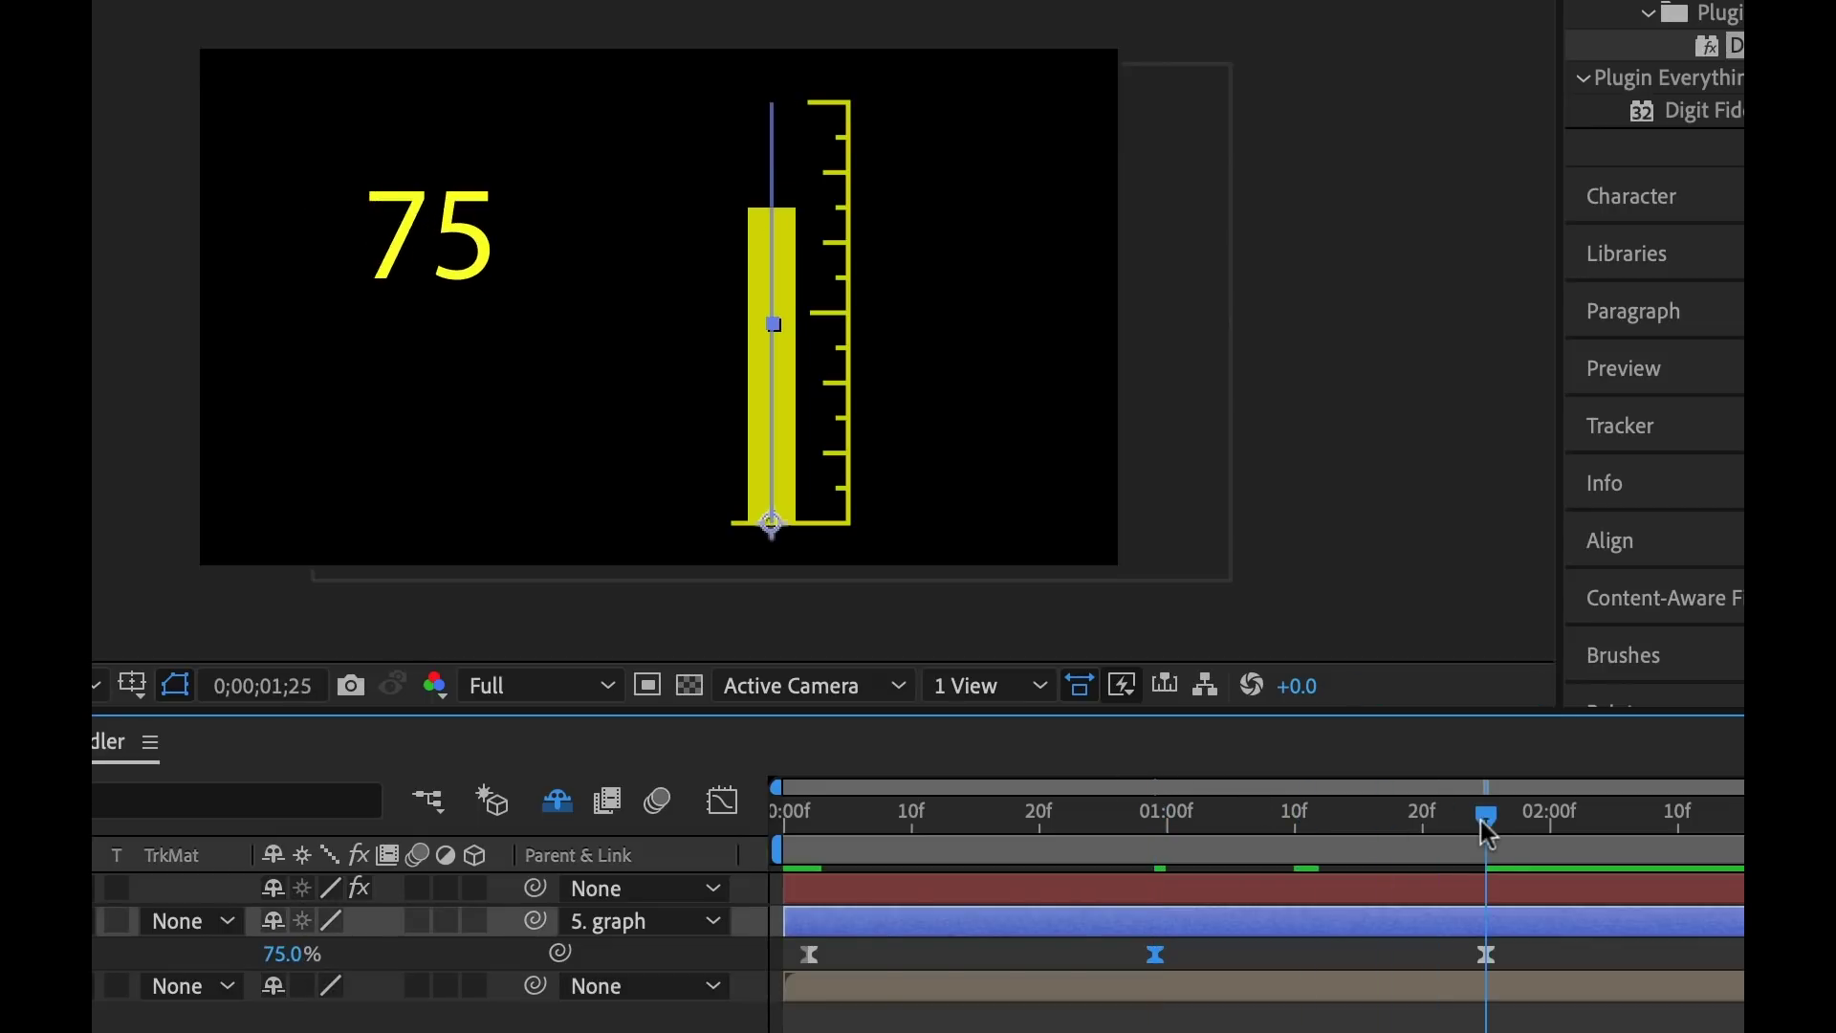
{"action": "left_click", "coordinate": [277, 955]}
{"action": "type", "text": "100"}
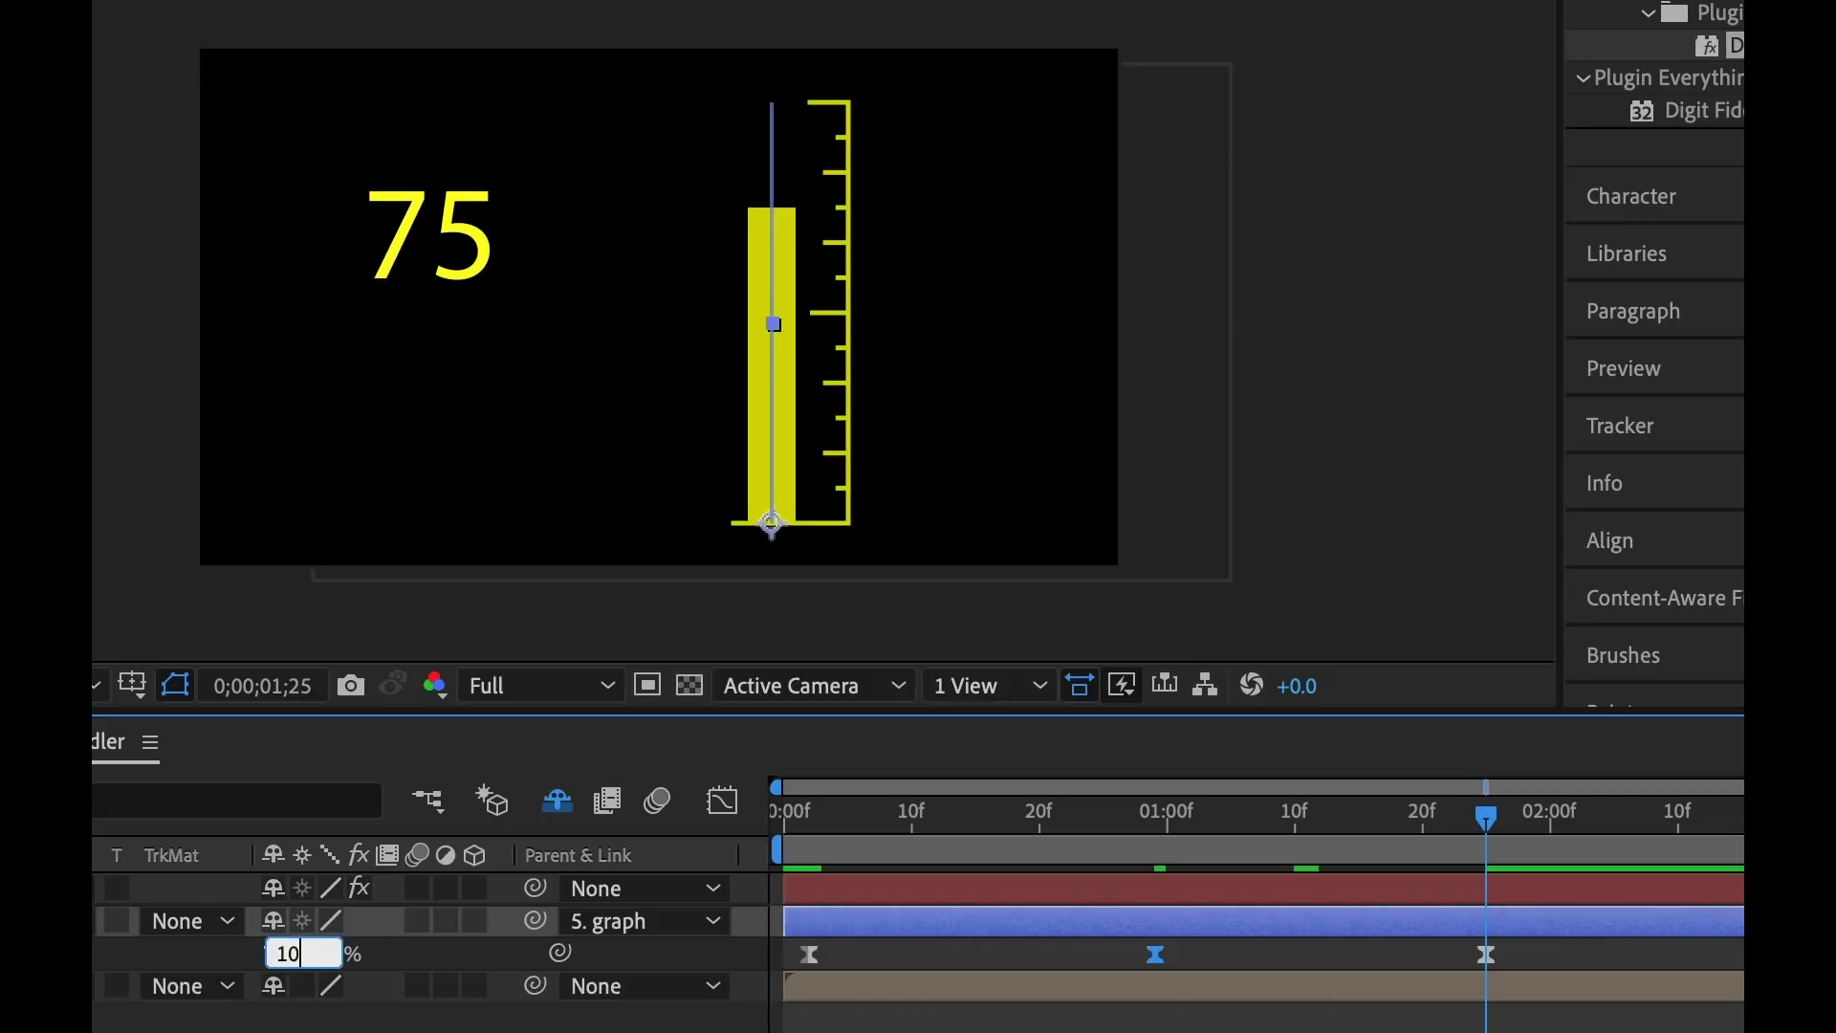
{"action": "key", "text": "Return"}
{"action": "left_click", "coordinate": [988, 956]}
{"action": "left_click_drag", "start_coordinate": [962, 819], "coordinate": [1347, 832]}
Try a Number Multiplier of 2 on the Digit Fiddler text layer and preview the count across the timeline.
{"action": "left_click", "coordinate": [794, 888]}
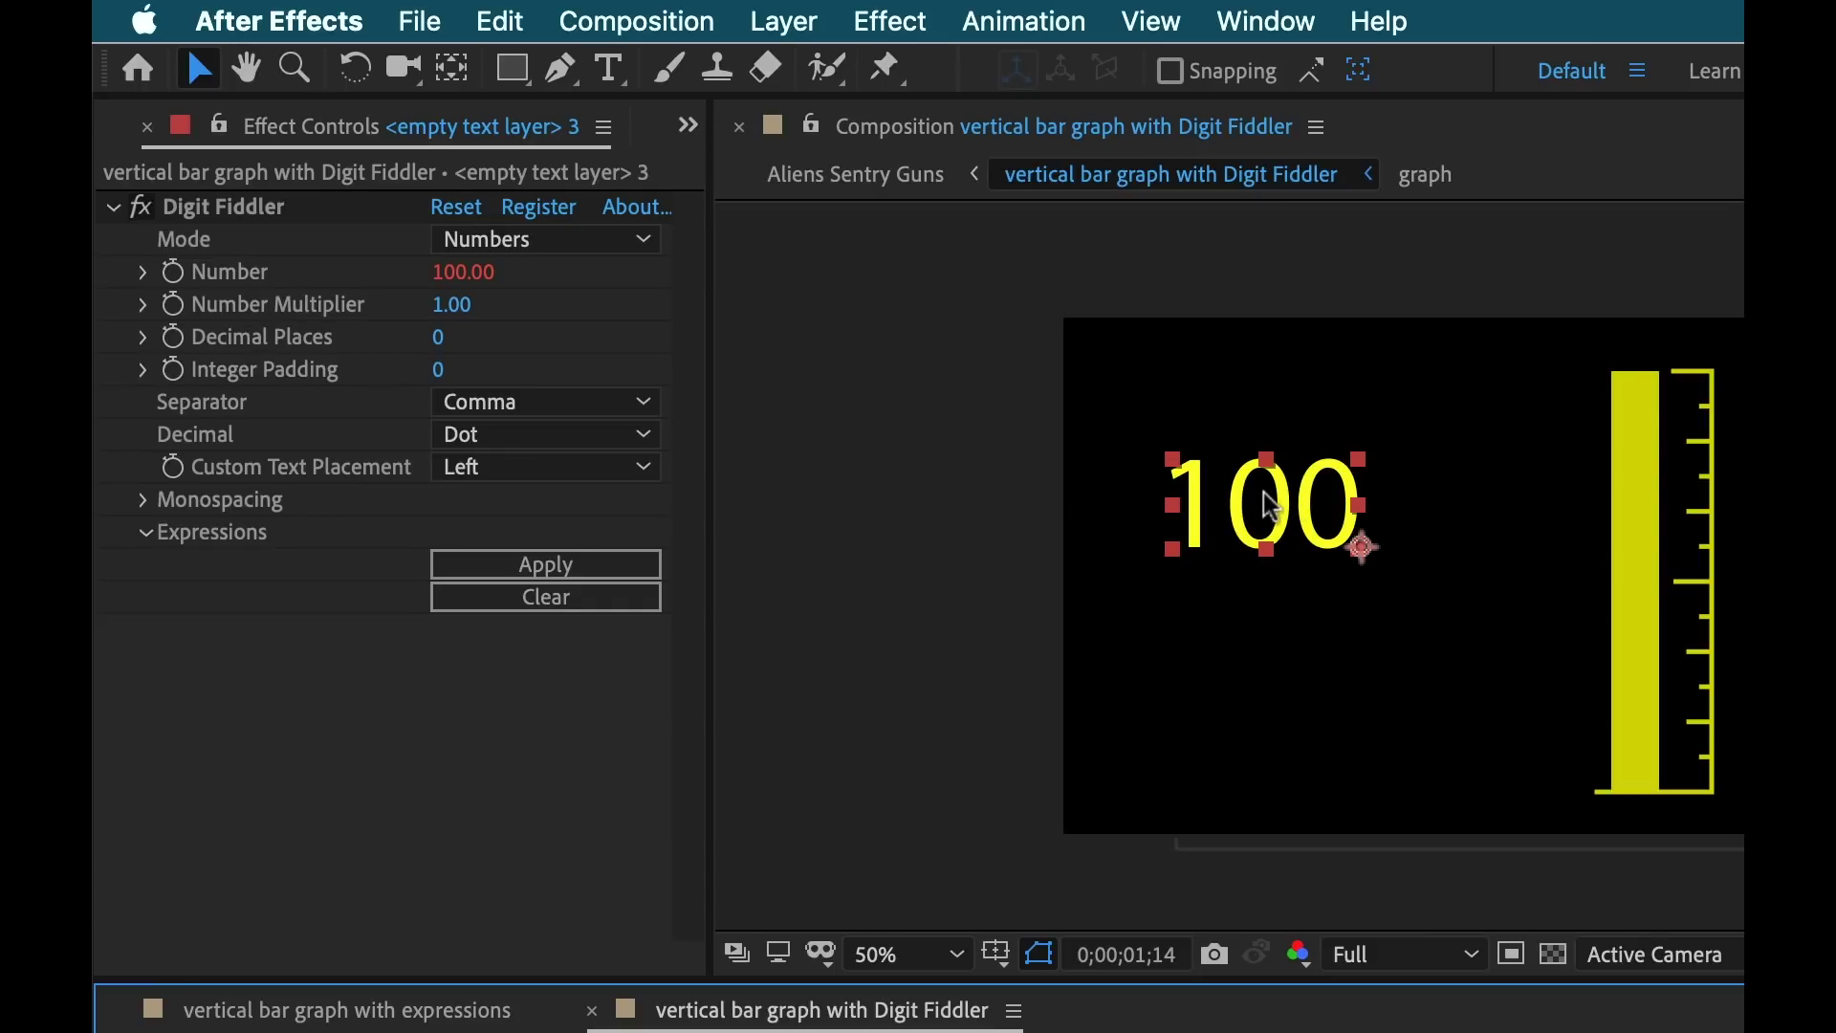
{"action": "left_click", "coordinate": [467, 306]}
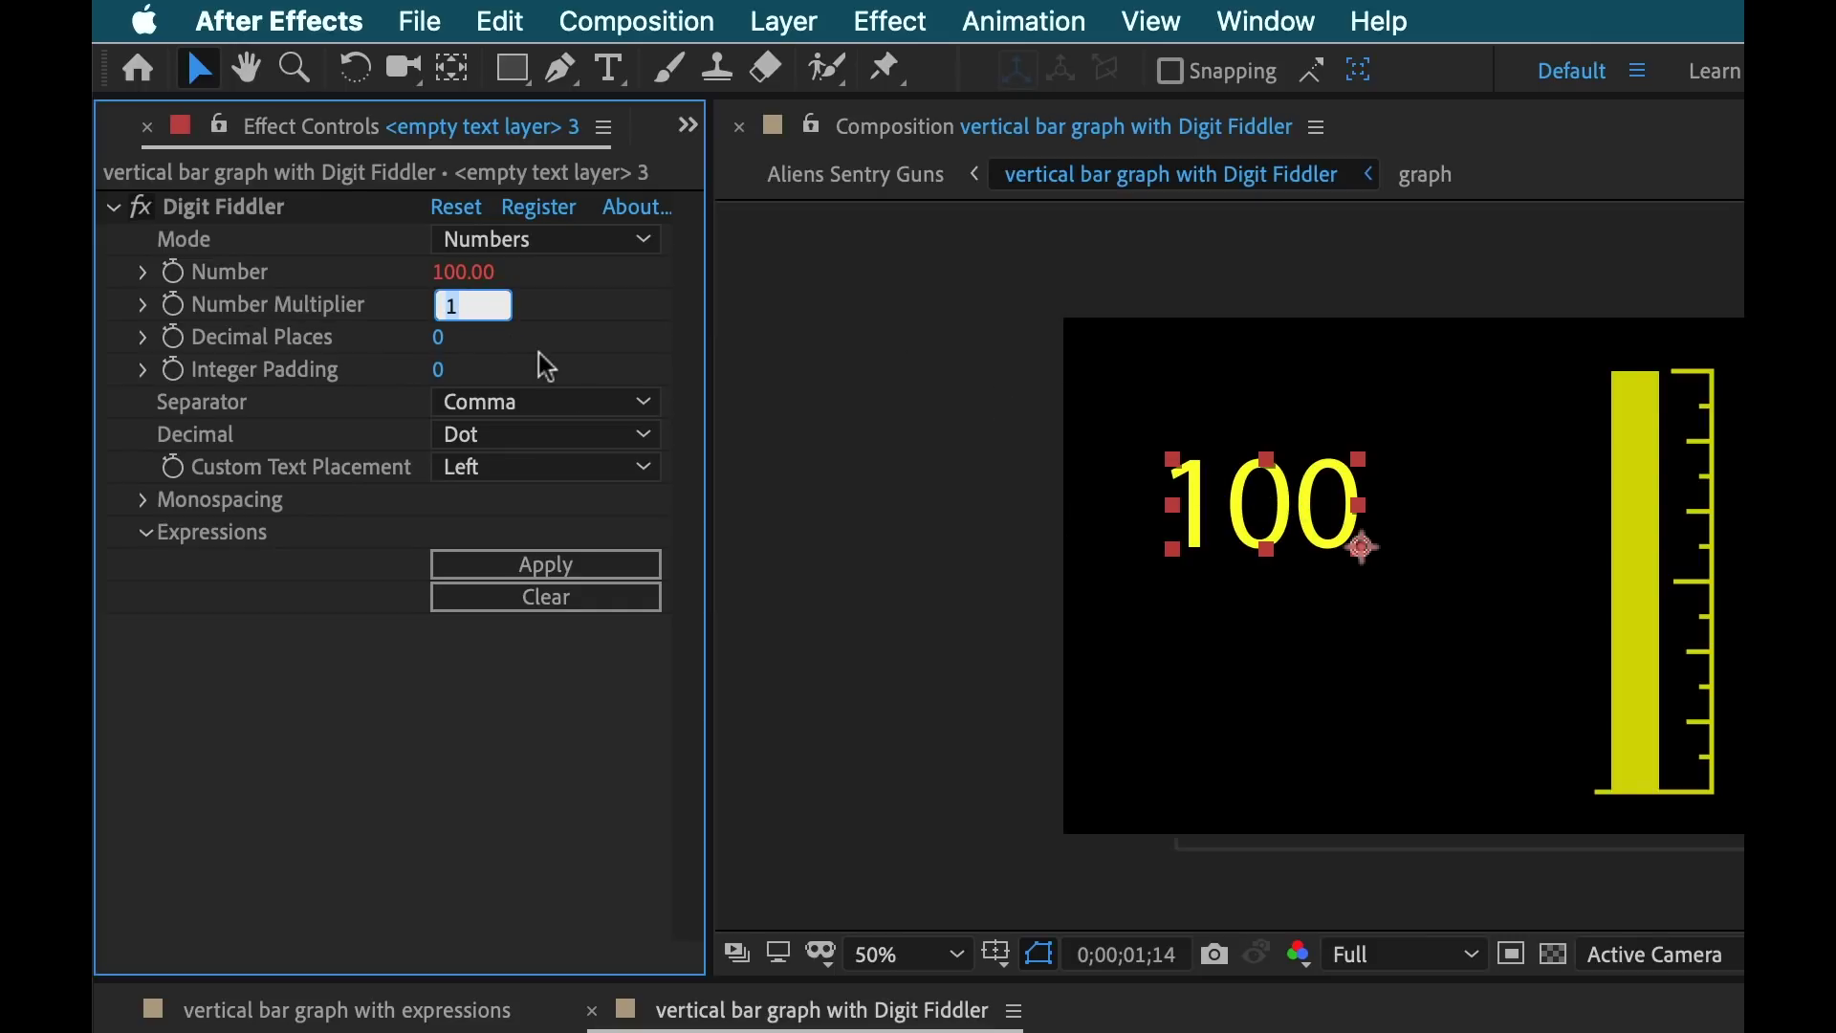
{"action": "type", "text": "2"}
{"action": "key", "text": "Return"}
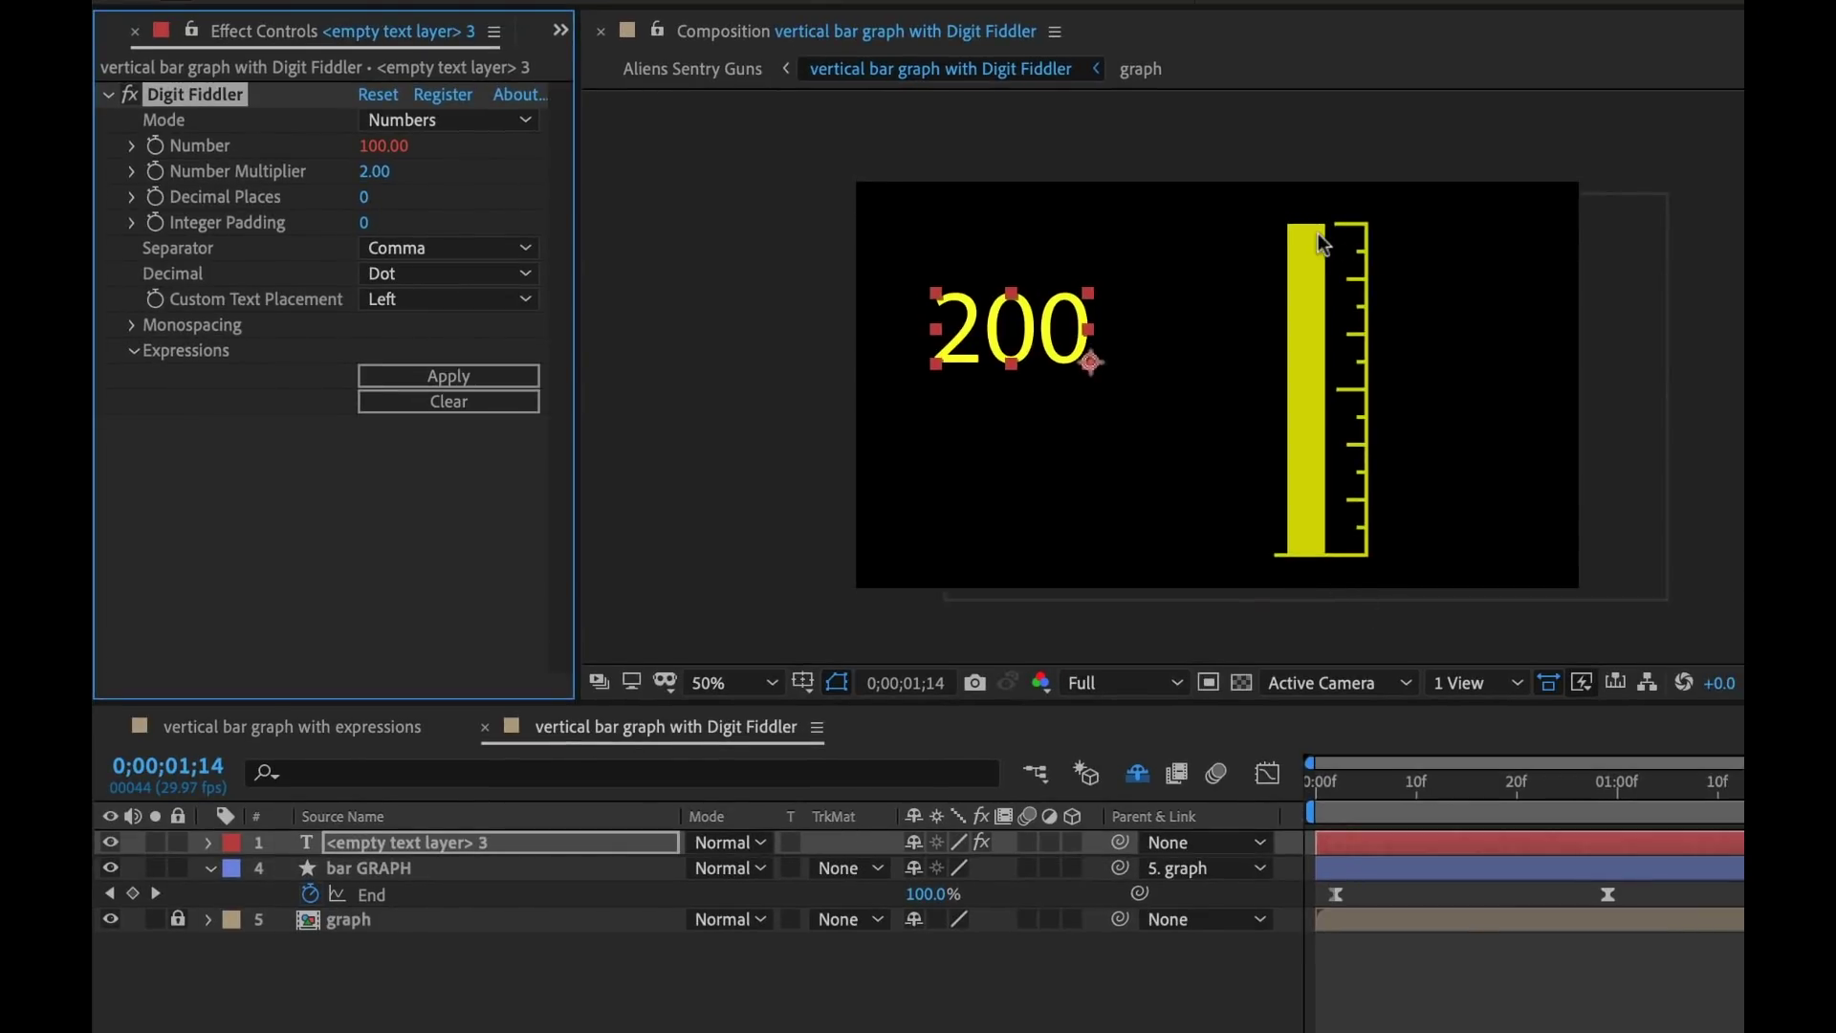
{"action": "left_click", "coordinate": [1548, 782]}
{"action": "left_click_drag", "start_coordinate": [1484, 794], "coordinate": [1278, 804]}
{"action": "key", "text": "space"}
{"action": "left_click_drag", "start_coordinate": [1422, 781], "coordinate": [1676, 782]}
Try a Digit Fiddler Number Multiplier of 5 and set it back to 1.
{"action": "left_click", "coordinate": [413, 237]}
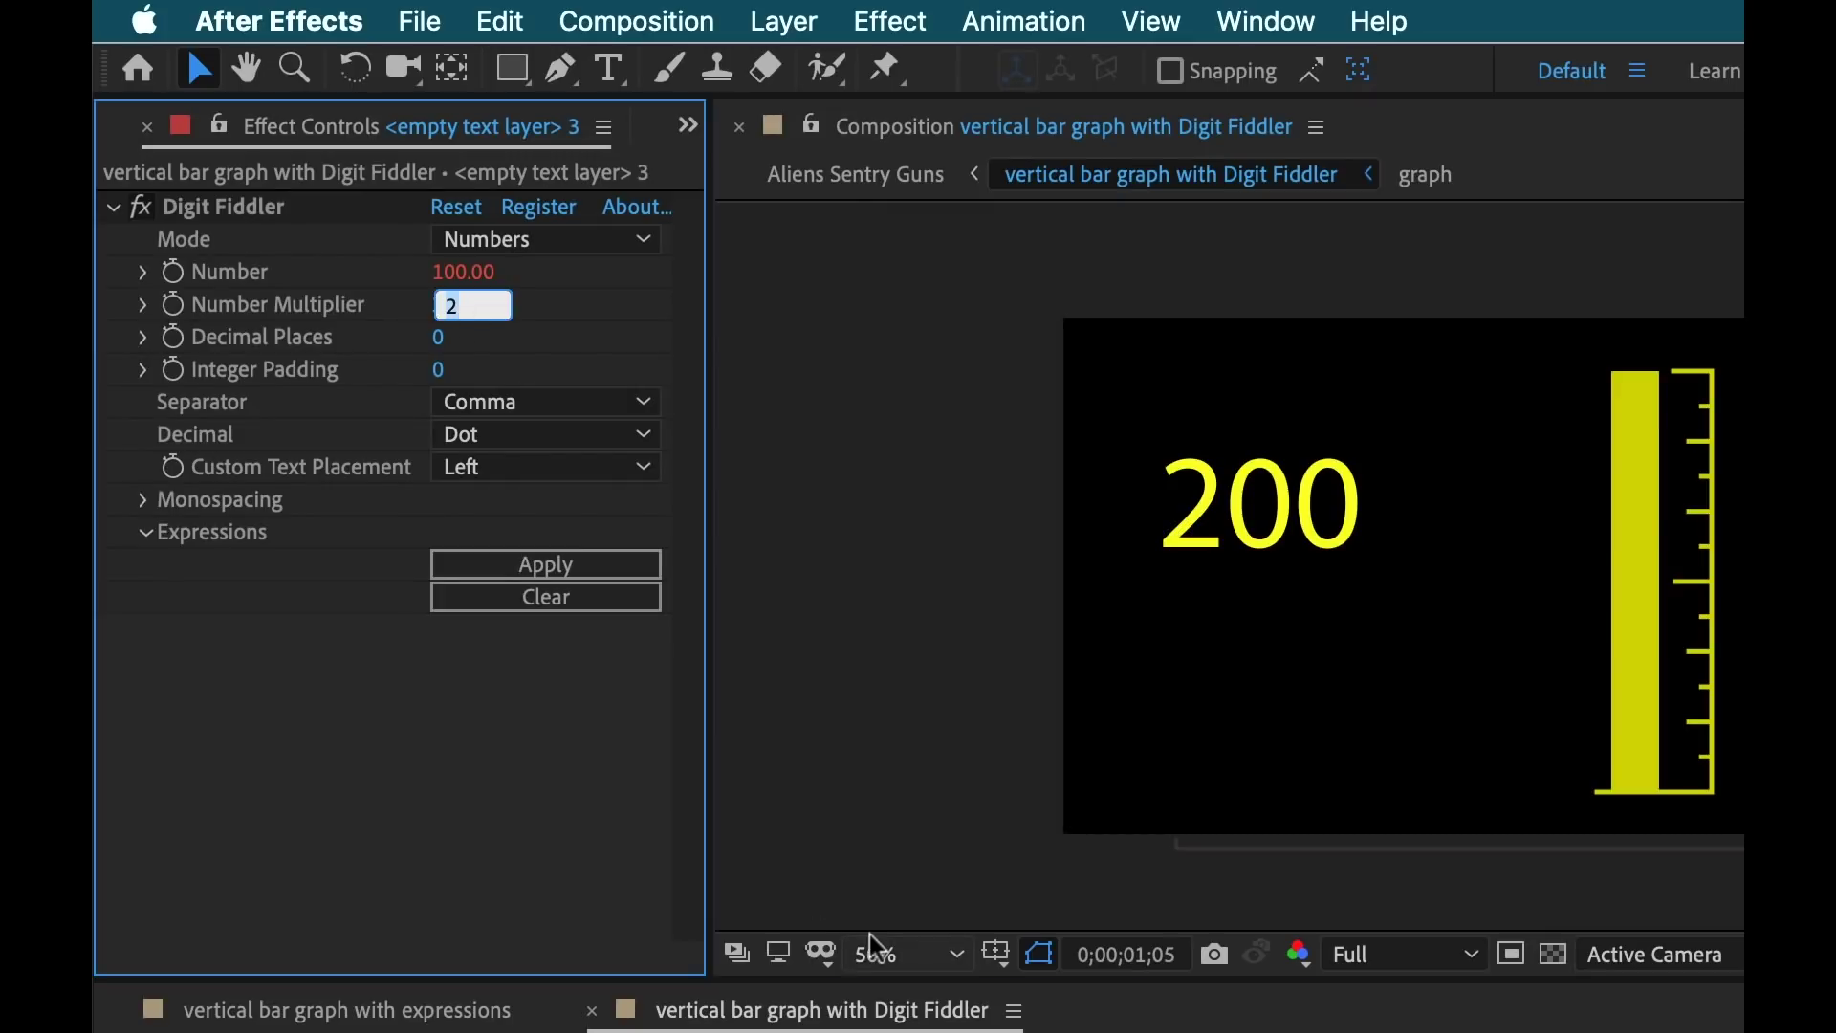
{"action": "type", "text": "5"}
{"action": "key", "text": "Return"}
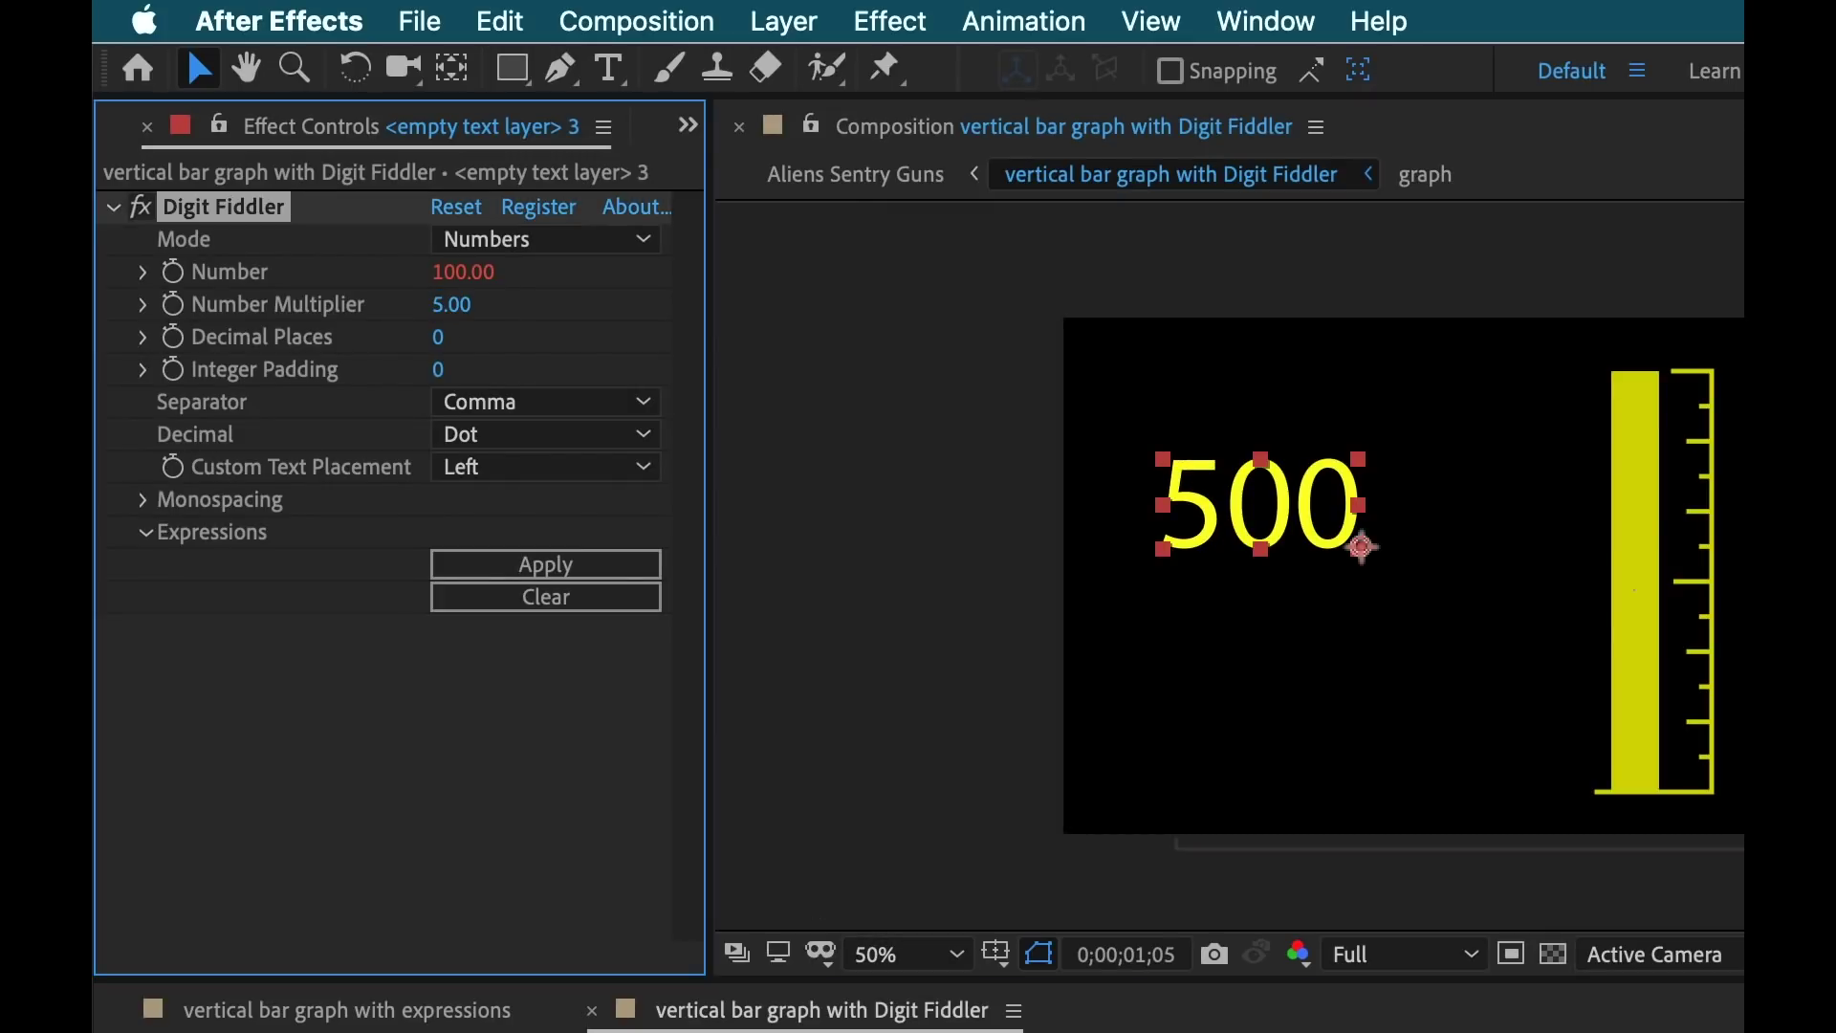
{"action": "left_click", "coordinate": [458, 304]}
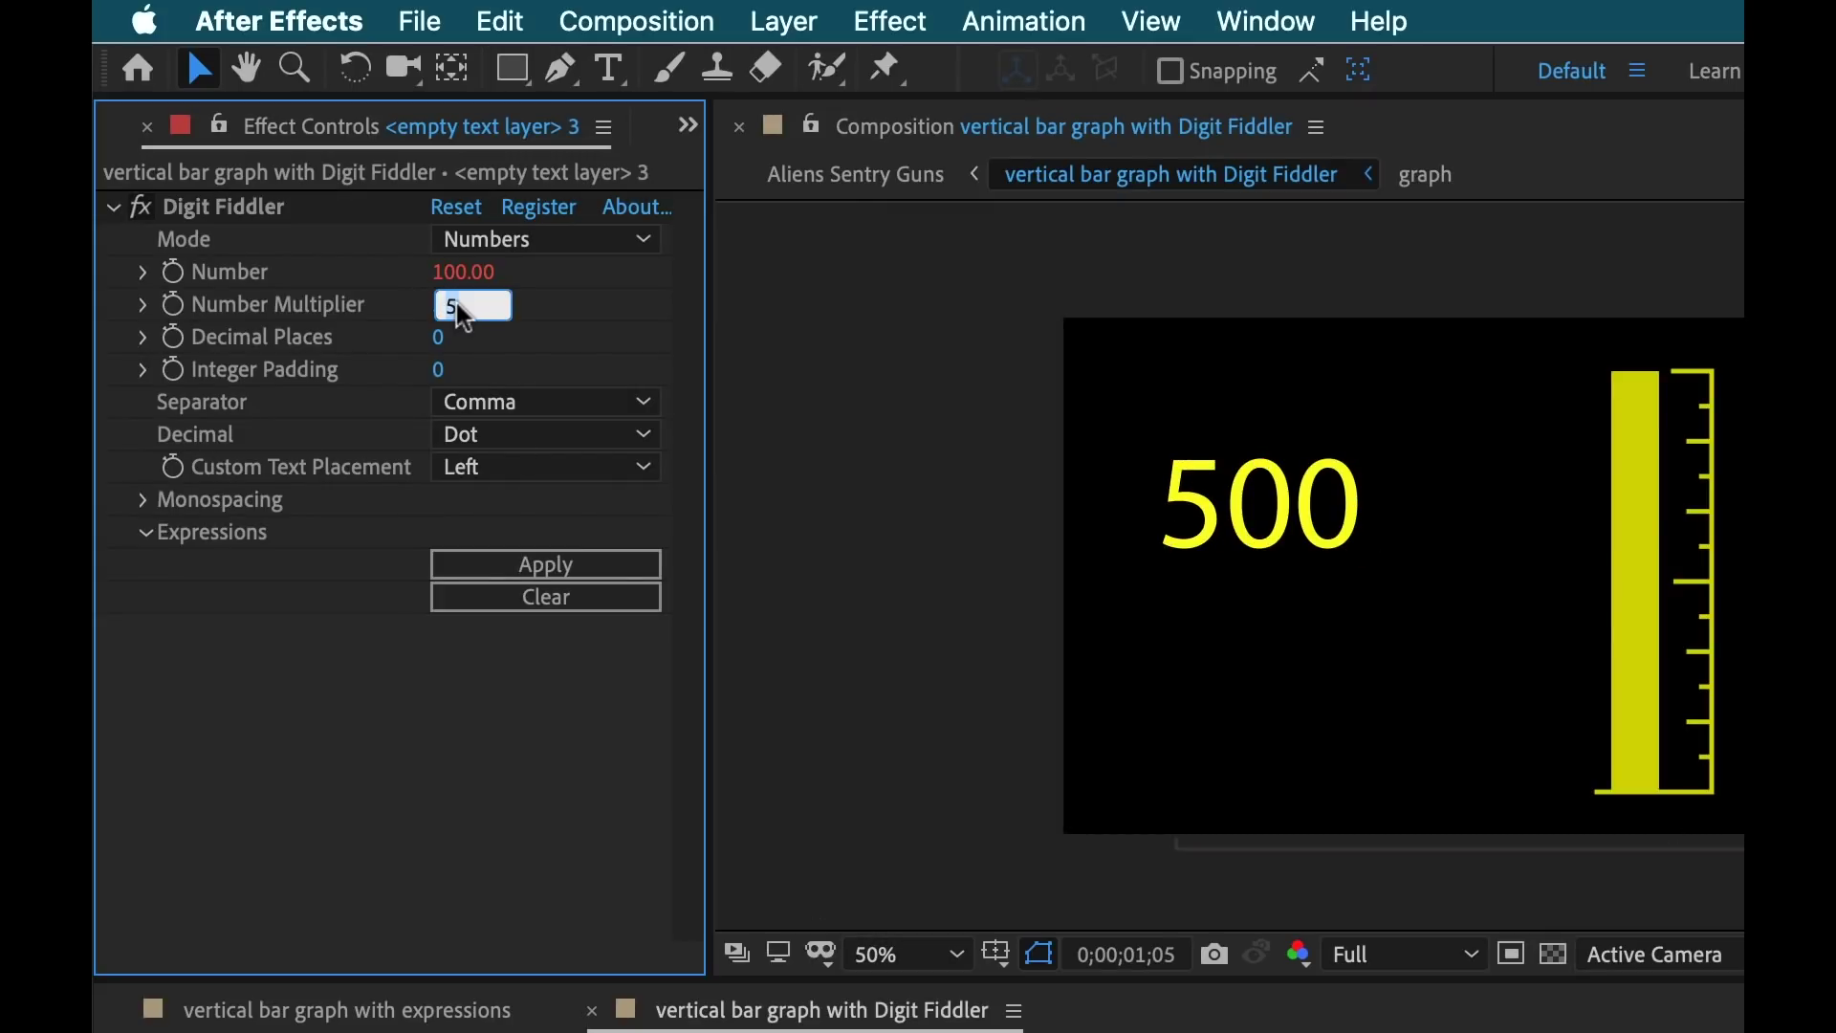
{"action": "type", "text": "1"}
{"action": "key", "text": "Return"}
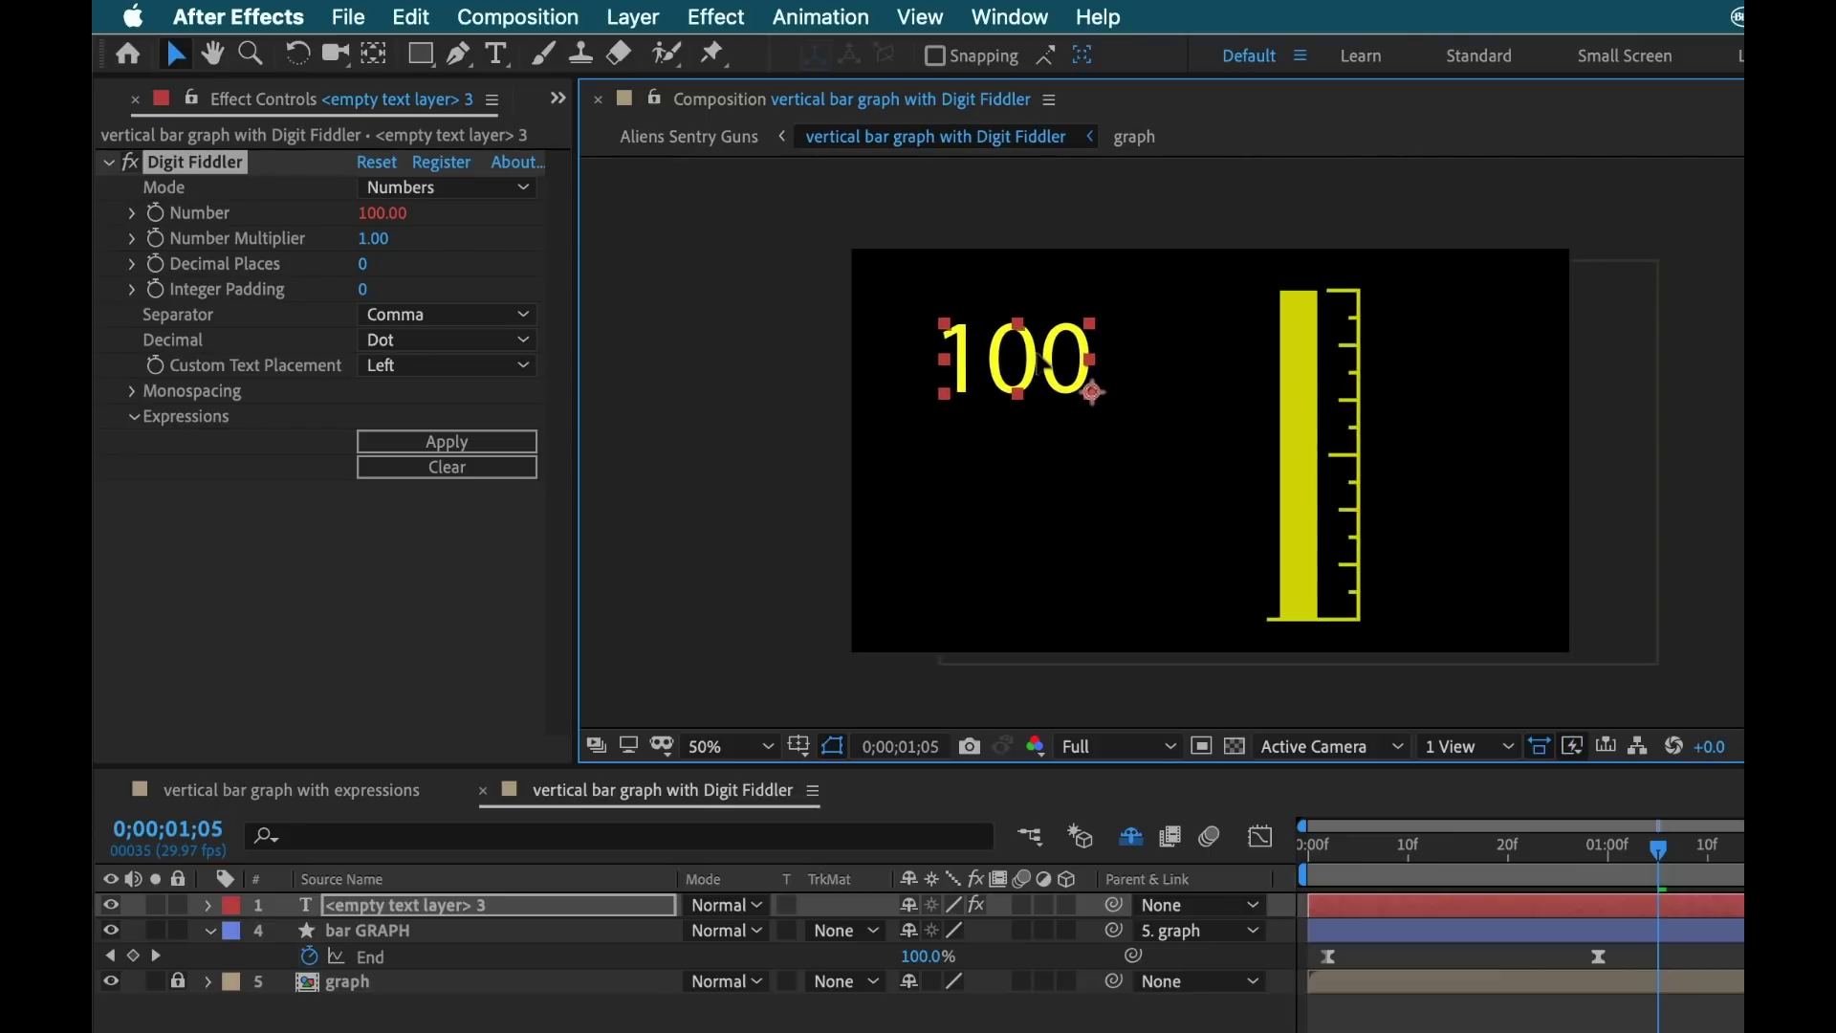
Open Digit Fiddler's Decimal Places value for editing.
{"action": "left_click", "coordinate": [363, 264]}
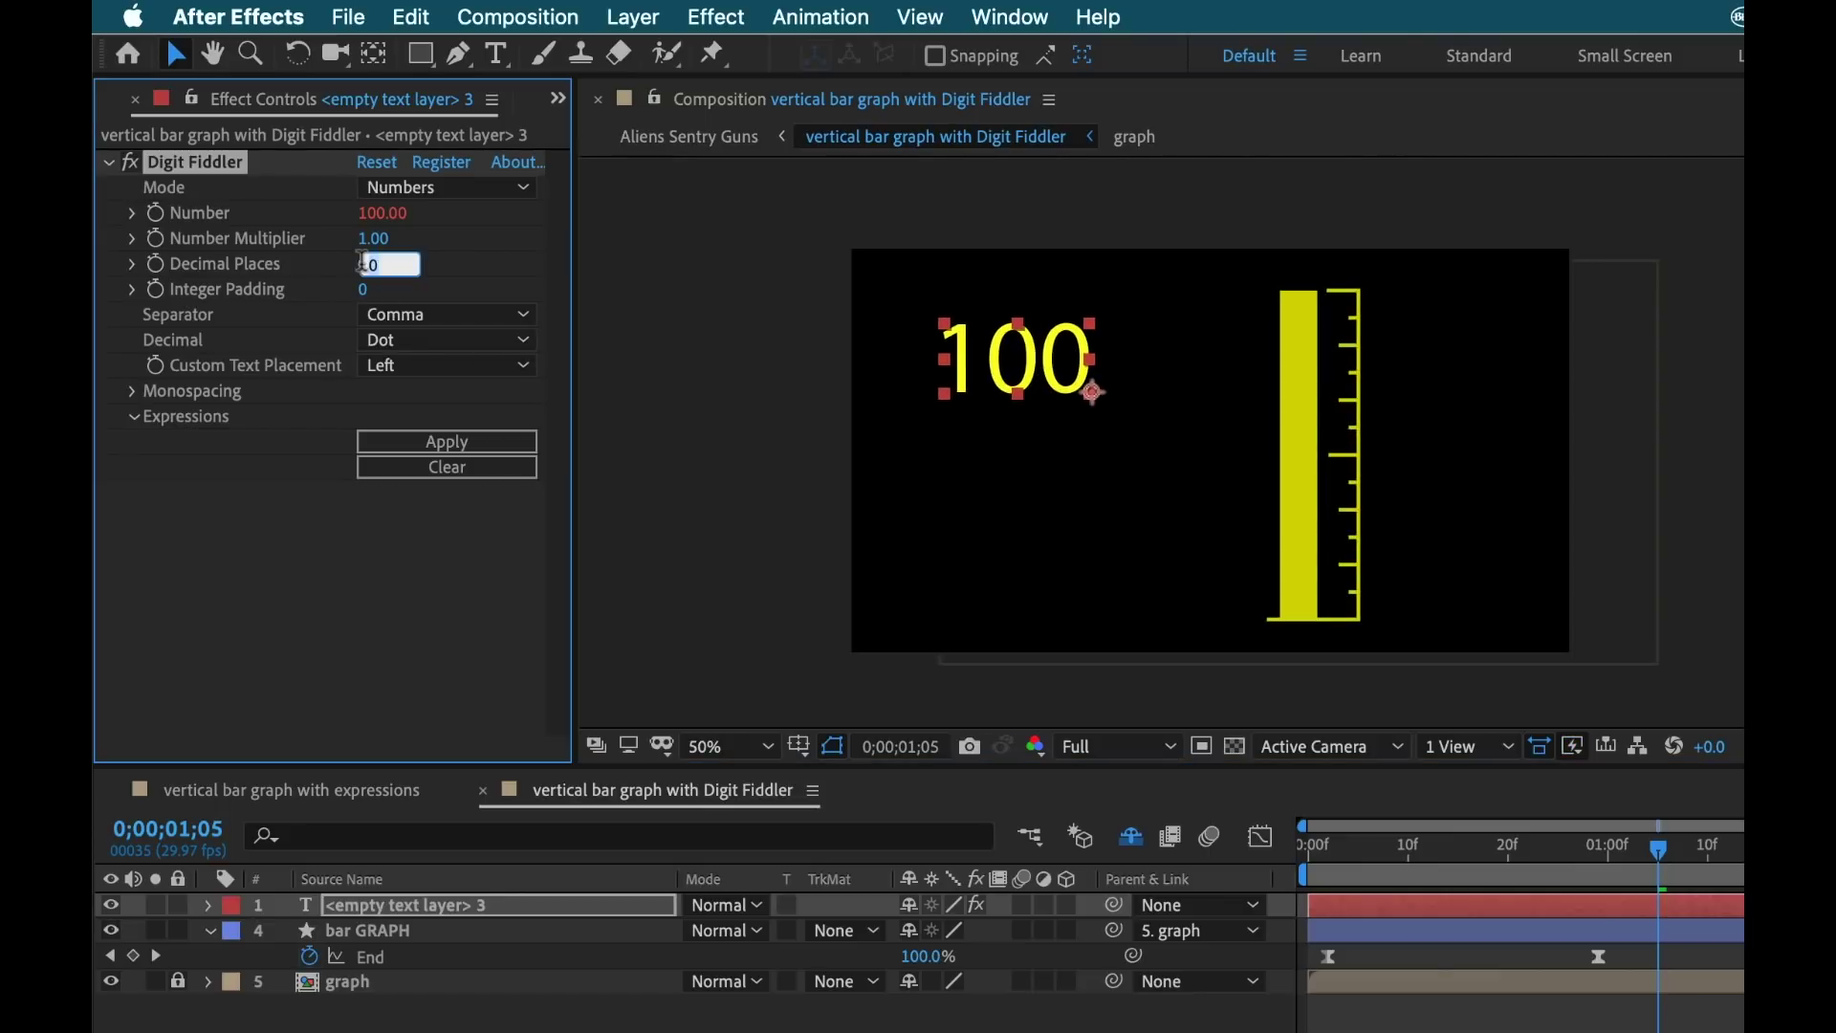